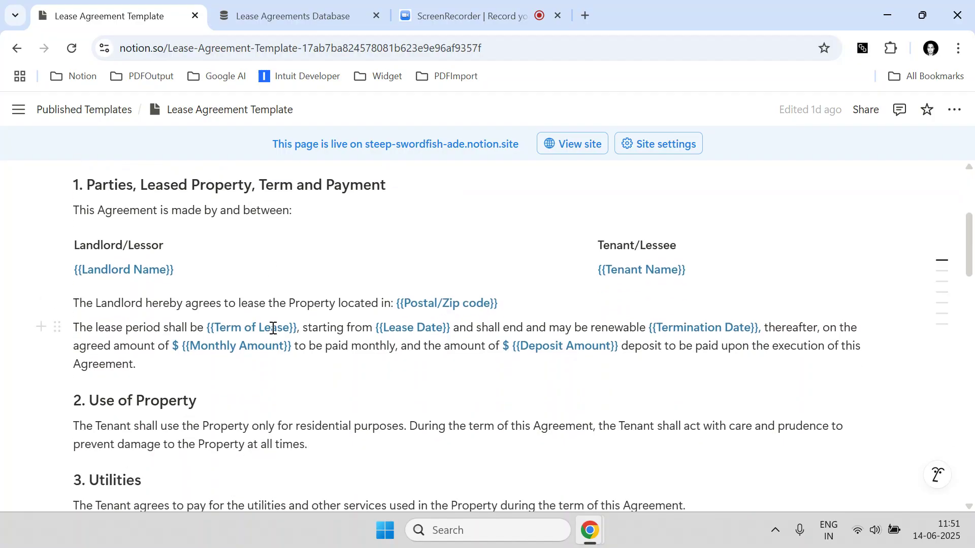
# Review the sections and placeholder fields of the Lease Agreement Template, including the landlord name placeholder.
pyautogui.scroll(-8, 270, 328)
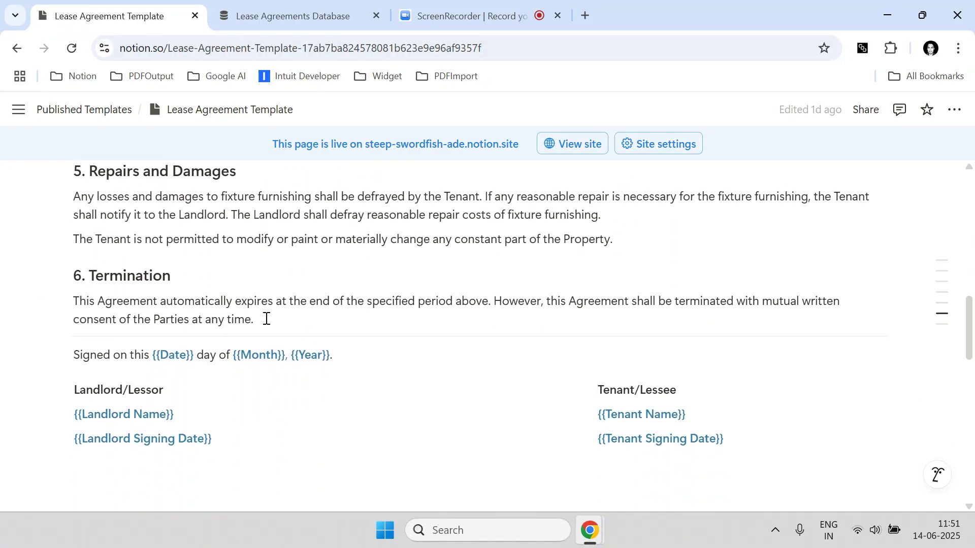
pyautogui.scroll(12, 264, 318)
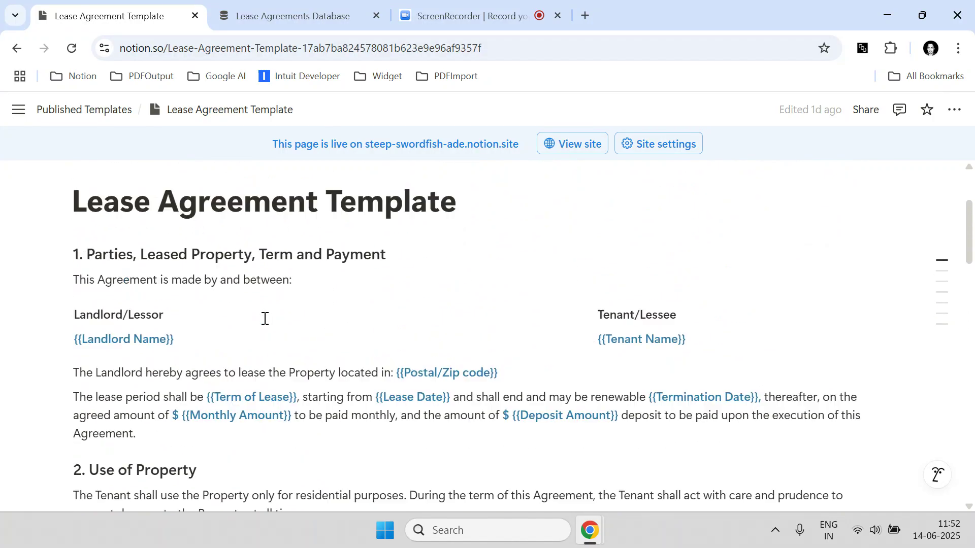
pyautogui.scroll(-2, 129, 396)
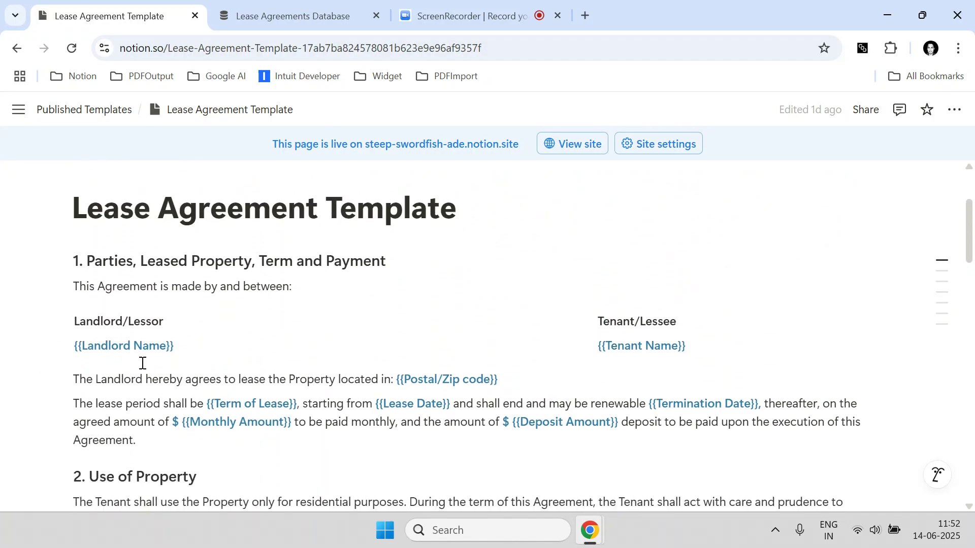
pyautogui.moveTo(85, 345); pyautogui.dragTo(148, 346)
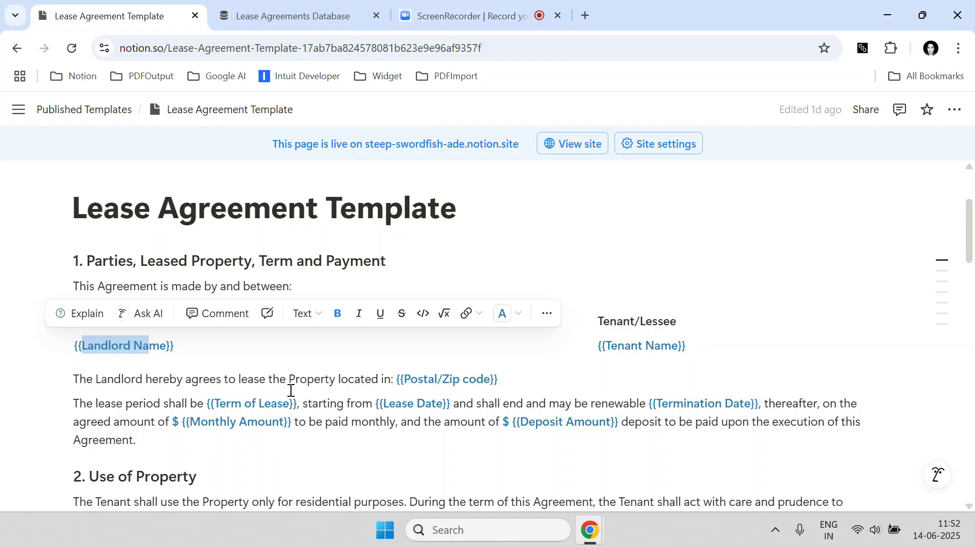
pyautogui.click(155, 349)
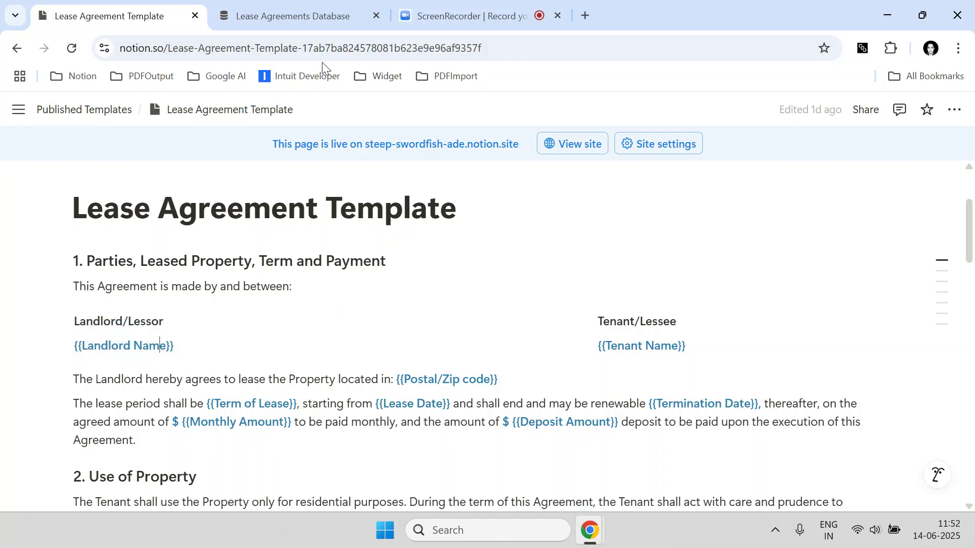
pyautogui.scroll(3, 261, 270)
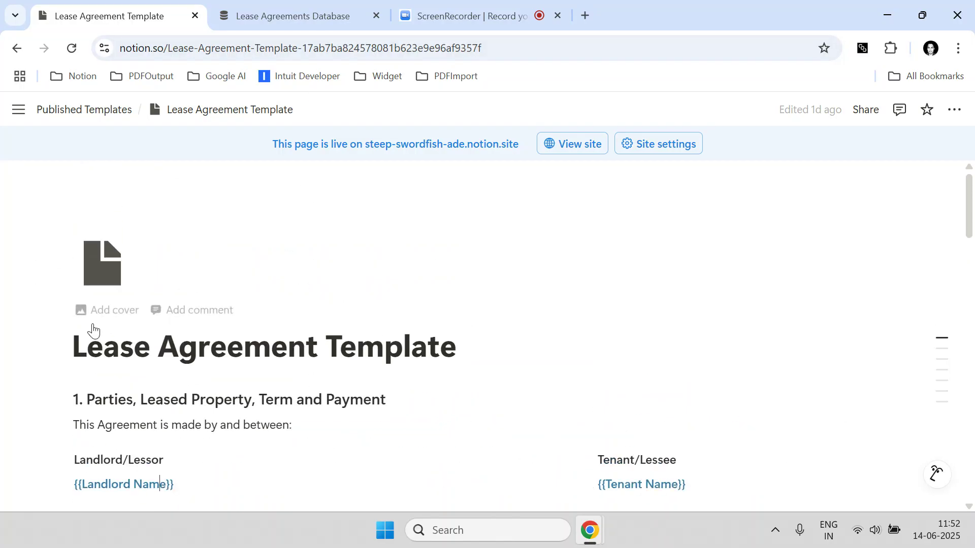
# Compare the template's landlord and tenant name placeholders with the matching columns in the Lease Agreements Database.
pyautogui.click(326, 13)
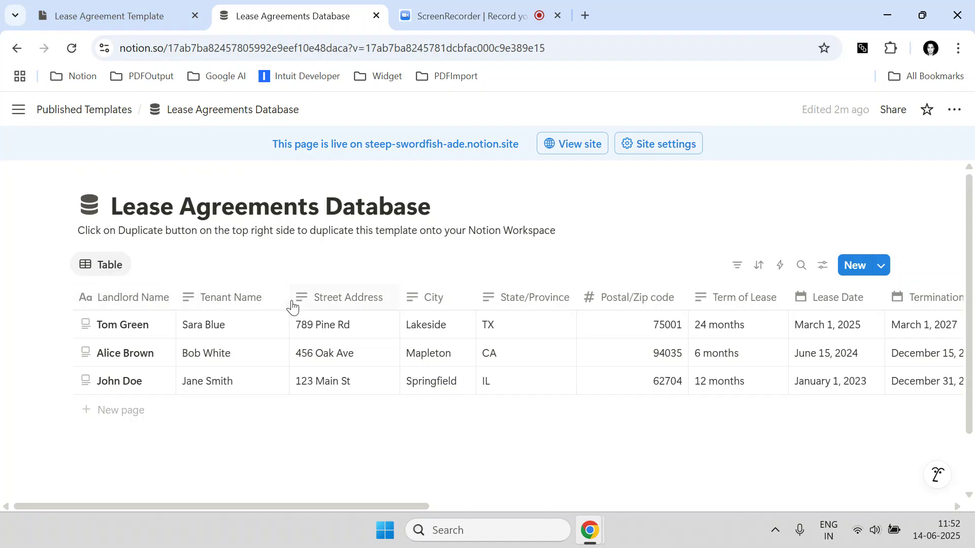
pyautogui.click(139, 7)
pyautogui.scroll(-2, 189, 434)
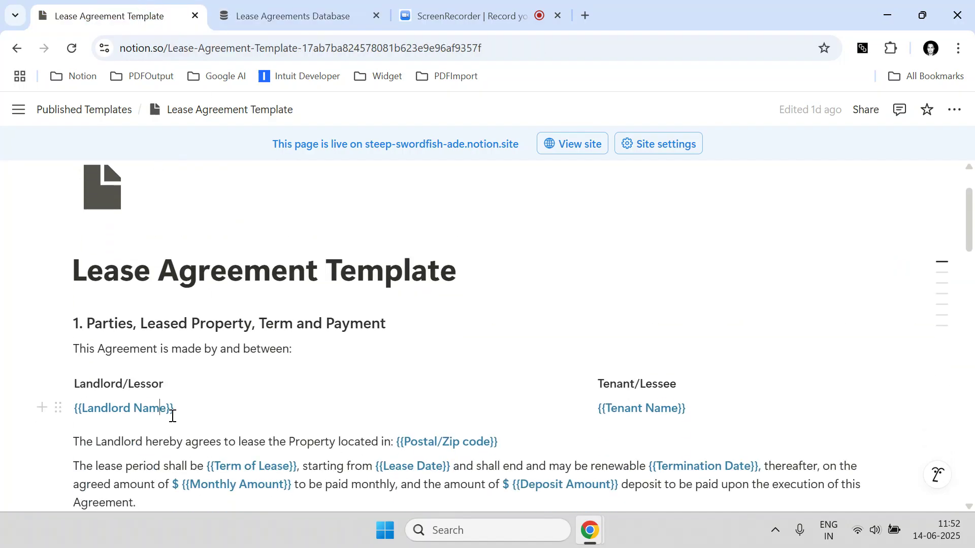
pyautogui.moveTo(85, 416); pyautogui.dragTo(163, 416)
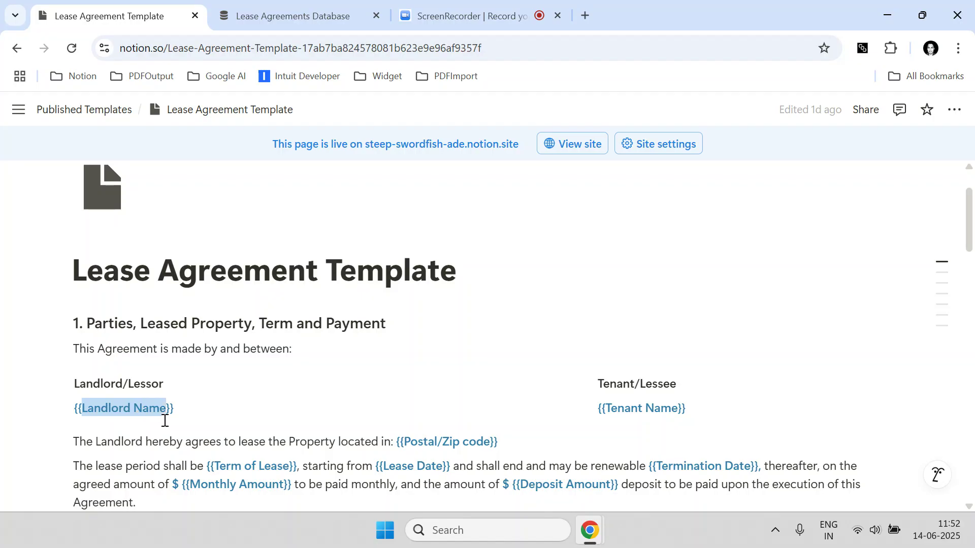
pyautogui.press('Return')
pyautogui.click(271, 6)
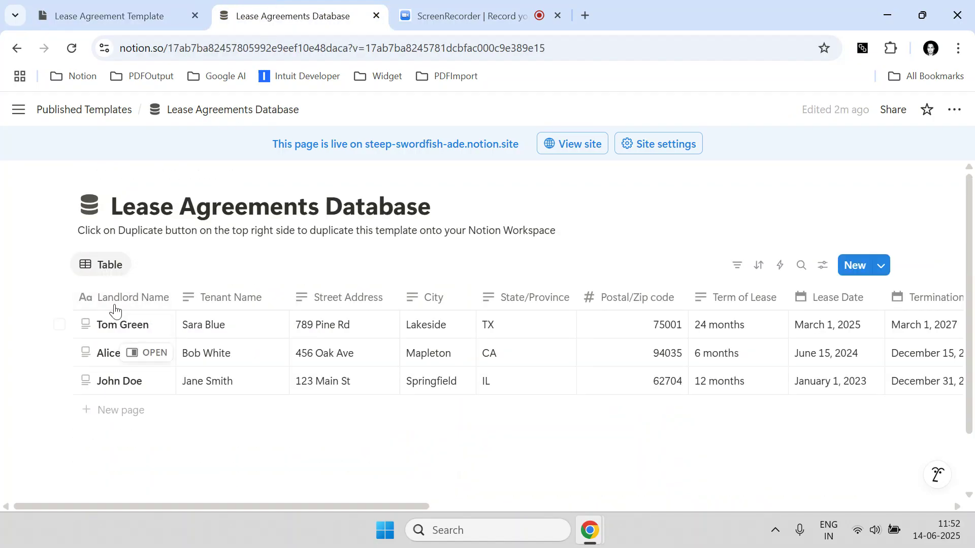
pyautogui.click(137, 14)
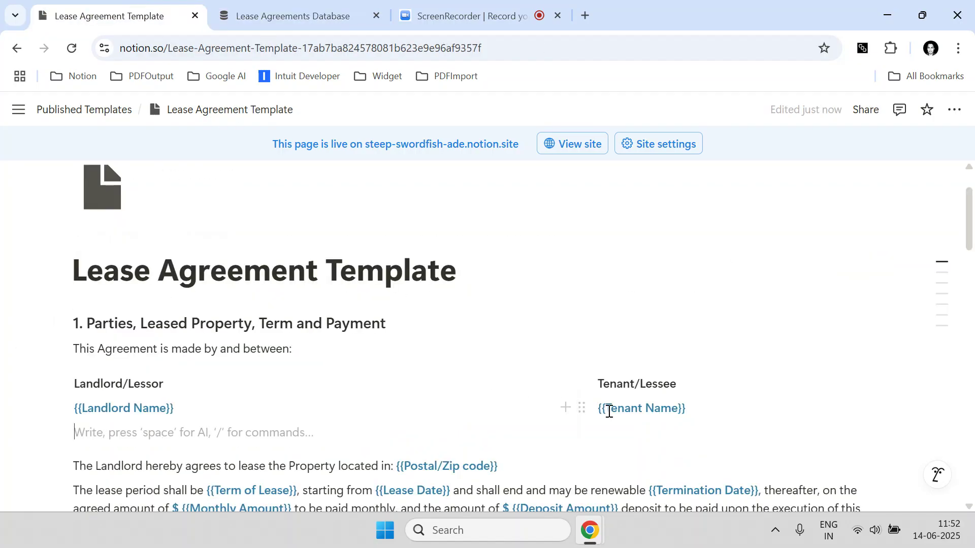
# Select all three lease records in the Lease Agreements Database.
pyautogui.click(256, 14)
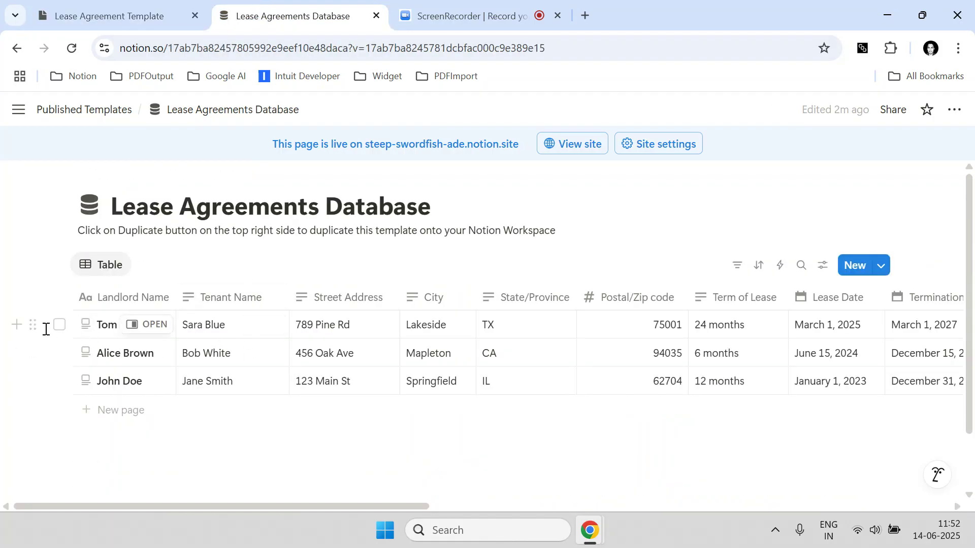
pyautogui.click(59, 325)
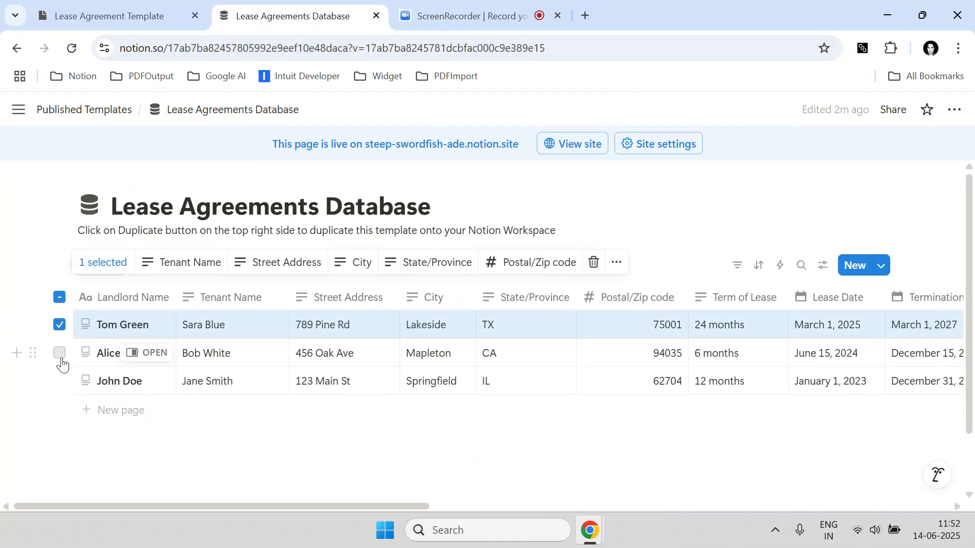
pyautogui.click(59, 353)
pyautogui.click(59, 381)
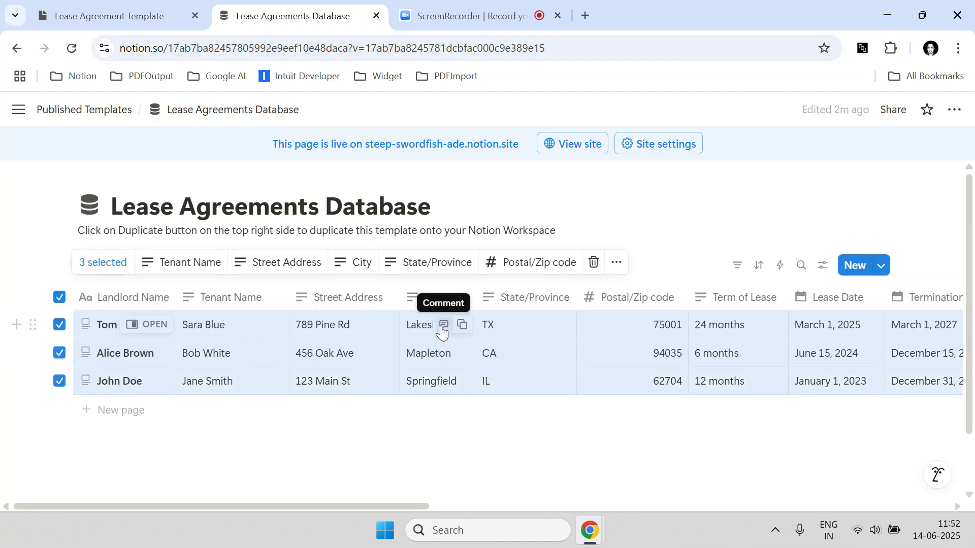
# Examine the Lease Agreement Template's full text and placeholders against the selected database records.
pyautogui.click(110, 16)
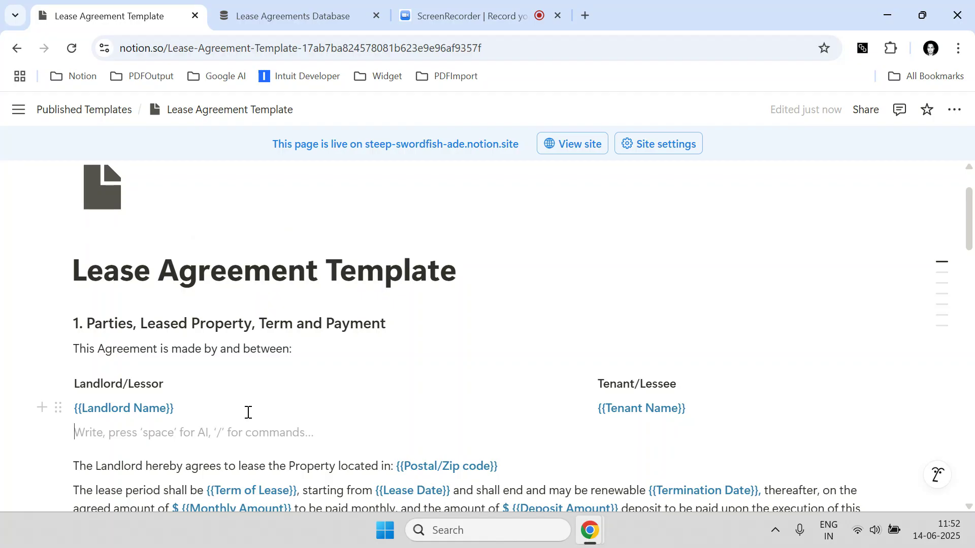
pyautogui.scroll(-5, 257, 355)
pyautogui.scroll(6, 260, 357)
pyautogui.scroll(-9, 244, 315)
pyautogui.scroll(10, 193, 422)
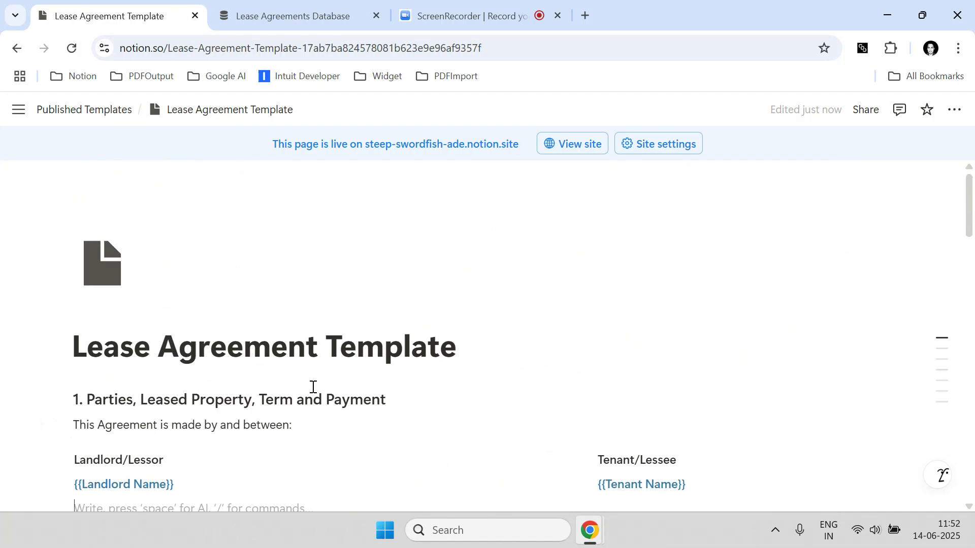
pyautogui.click(289, 19)
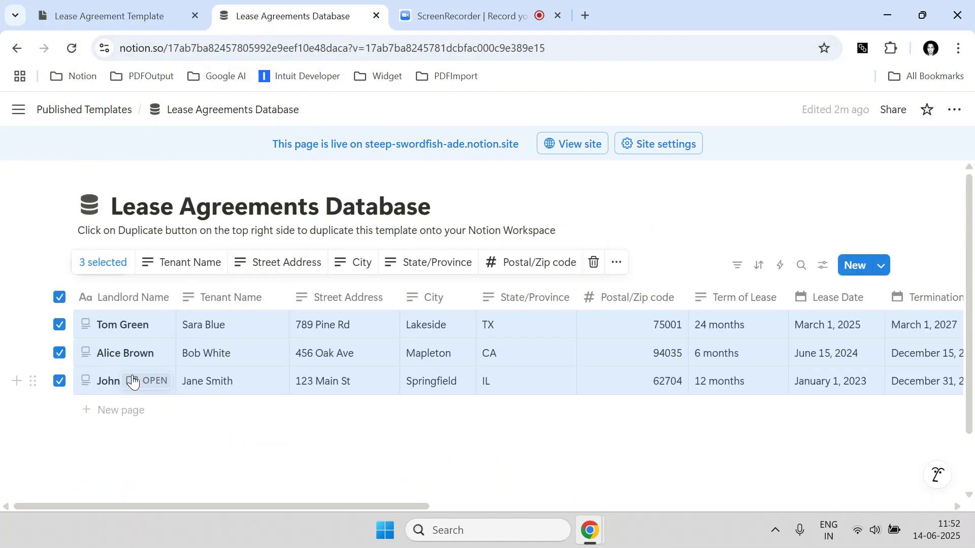
pyautogui.click(134, 16)
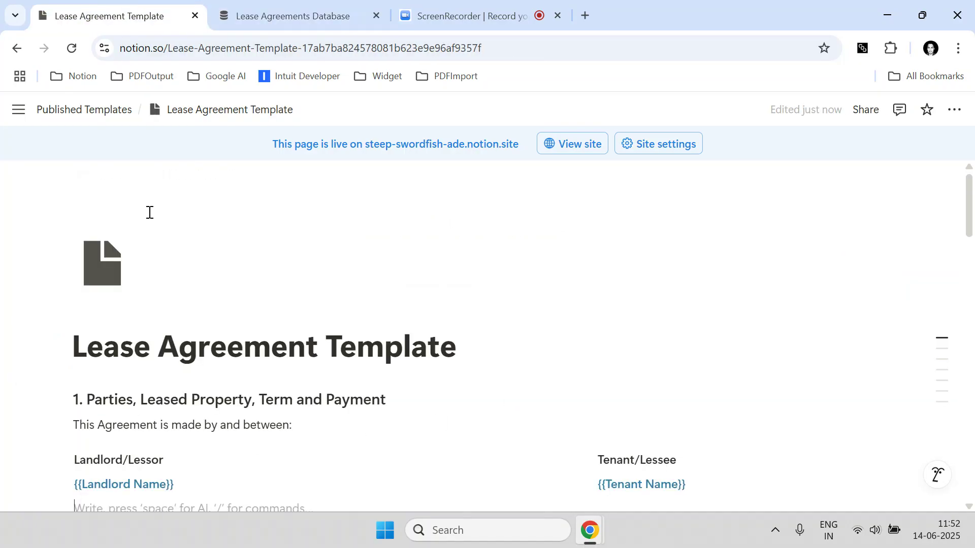
pyautogui.scroll(-3, 356, 274)
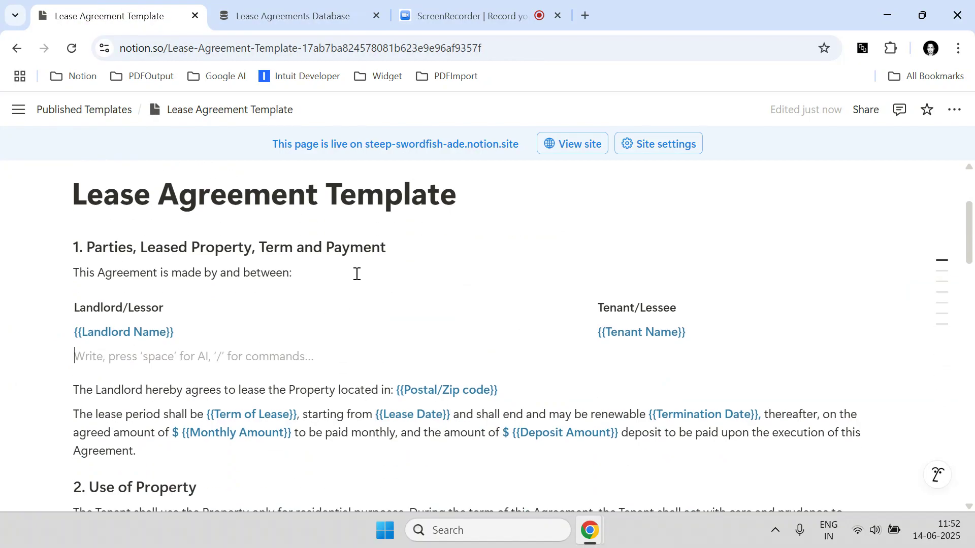
pyautogui.scroll(1, 357, 273)
# Open the ExportMyPDF website in a new tab placed beside the Lease Agreements Database tab.
pyautogui.click(585, 15)
pyautogui.write('expor')
pyautogui.press('Return')
pyautogui.moveTo(597, 20); pyautogui.dragTo(483, 26)
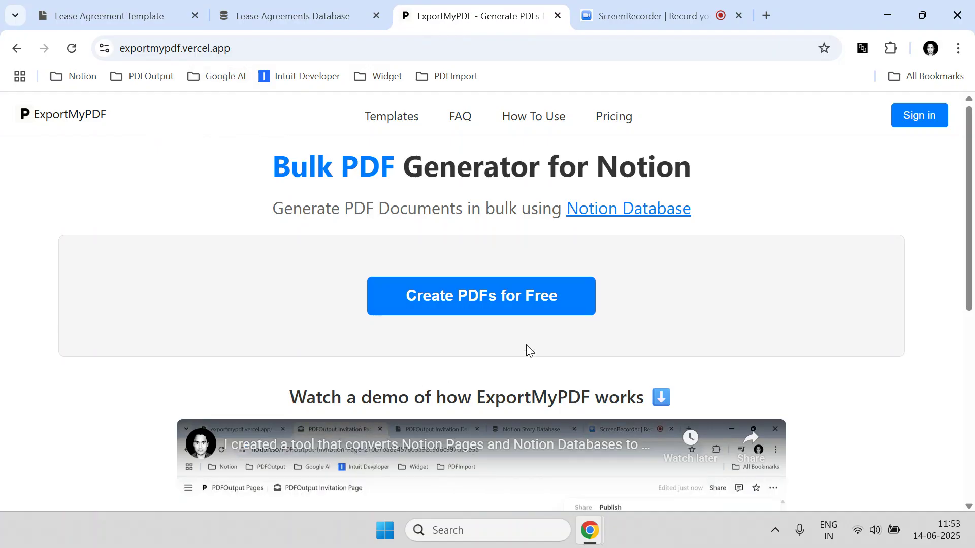
pyautogui.scroll(-1, 528, 350)
pyautogui.scroll(1, 528, 348)
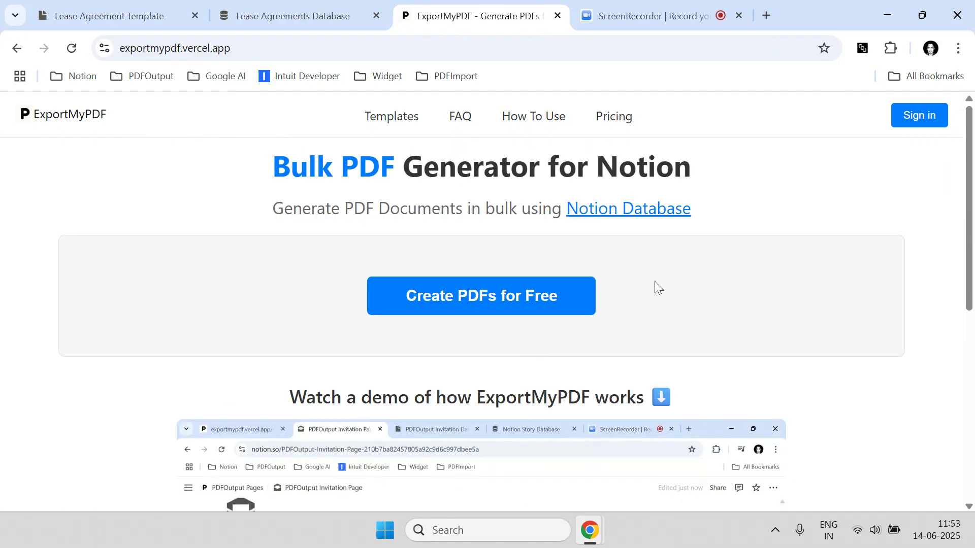
# Examine the free PDF creation form's Notion page and database URL fields, and return to the ExportMyPDF home page.
pyautogui.click(477, 305)
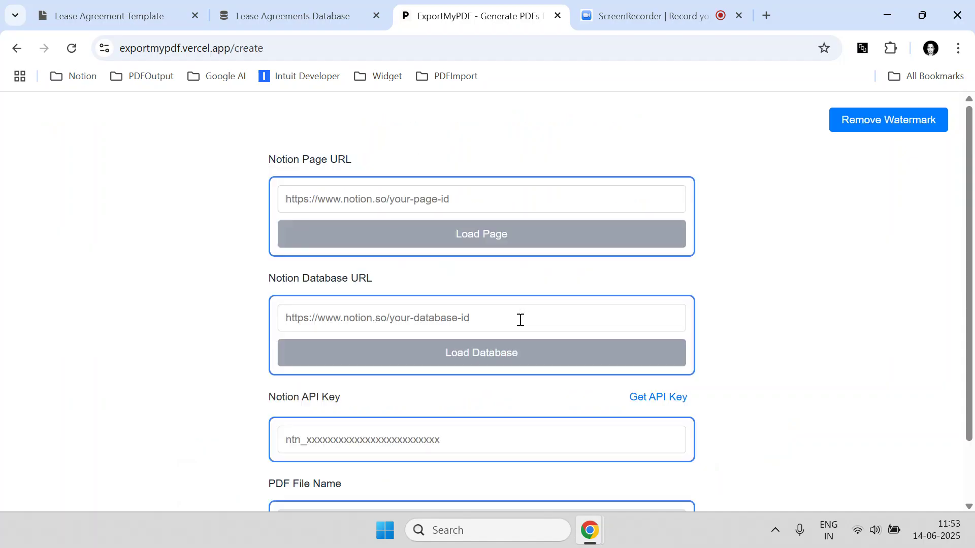
pyautogui.scroll(-1, 492, 309)
pyautogui.scroll(1, 489, 304)
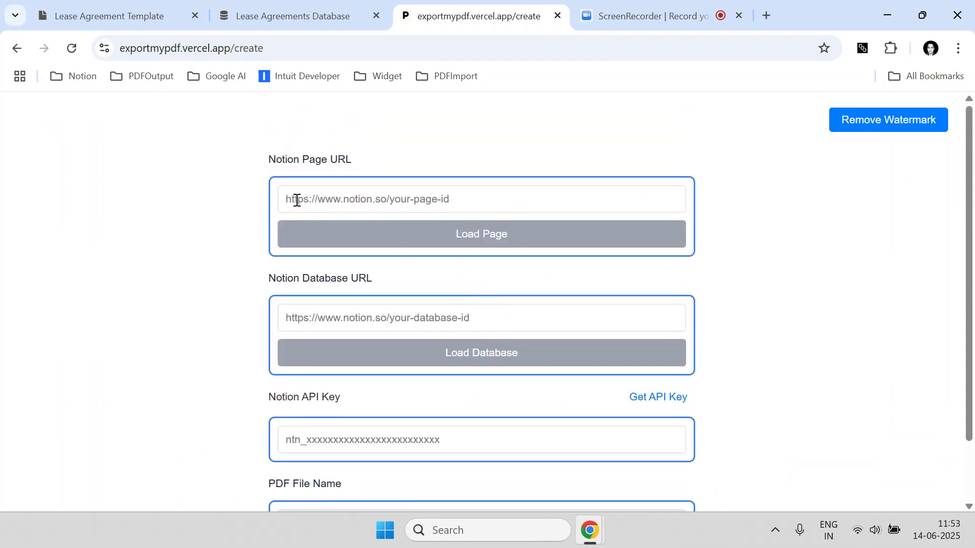
pyautogui.moveTo(266, 168); pyautogui.dragTo(359, 163)
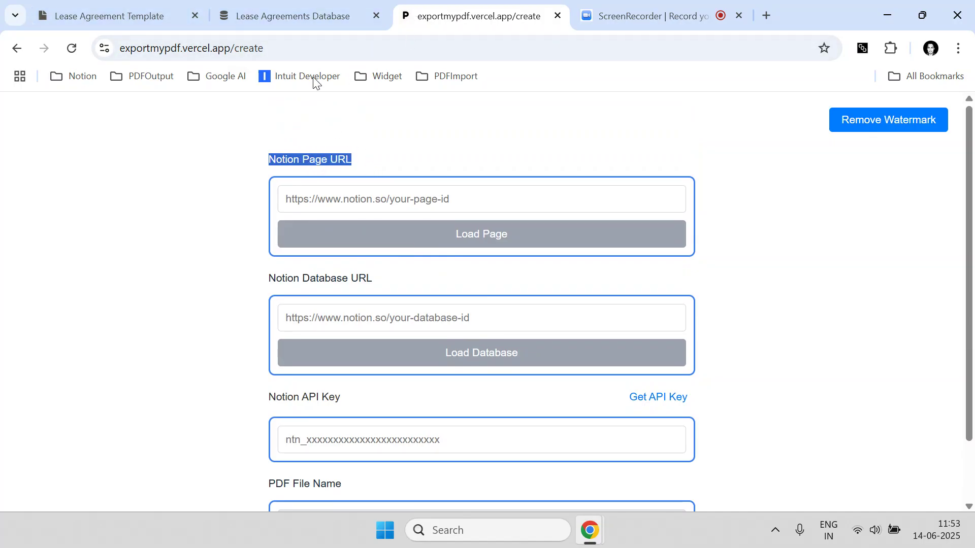
pyautogui.click(18, 49)
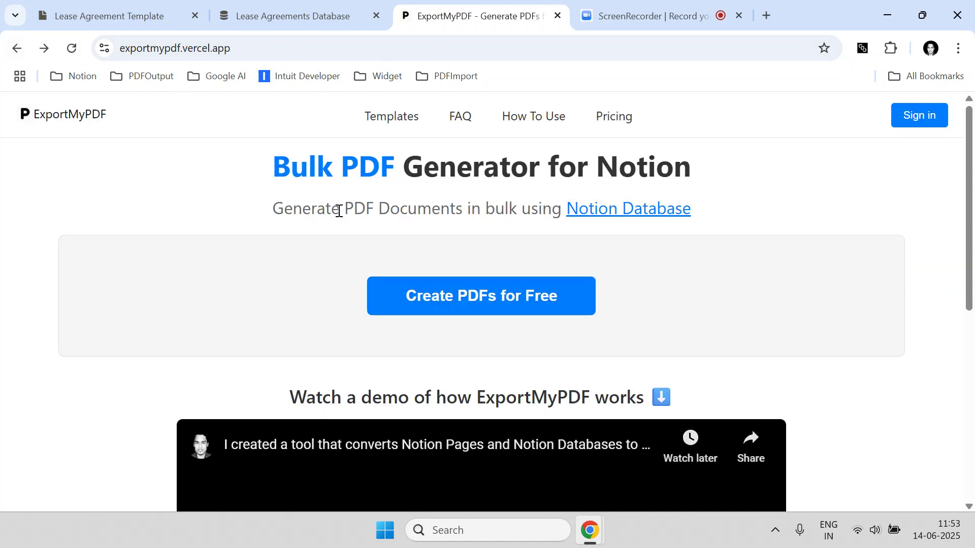
# Find the Lease Agreements template on ExportMyPDF's templates page and download it.
pyautogui.click(388, 120)
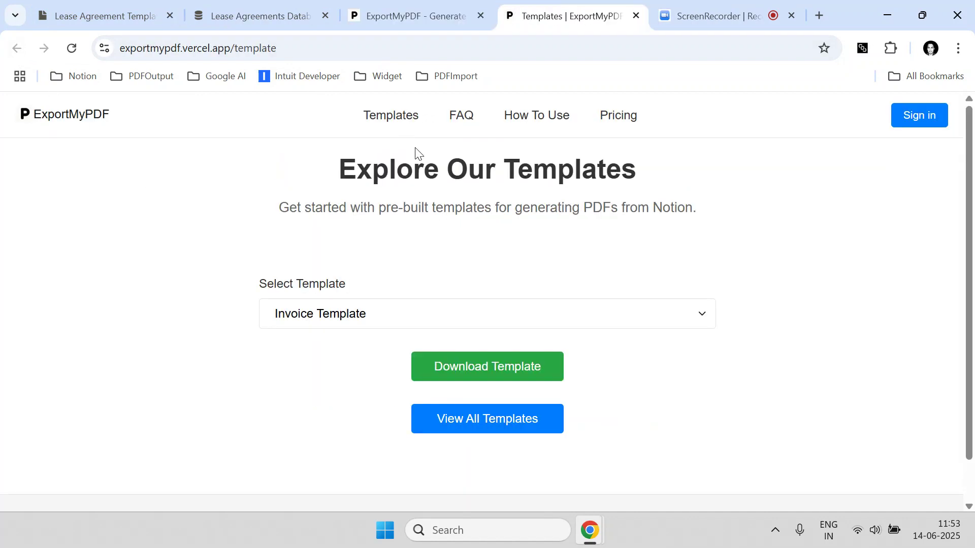
pyautogui.click(325, 309)
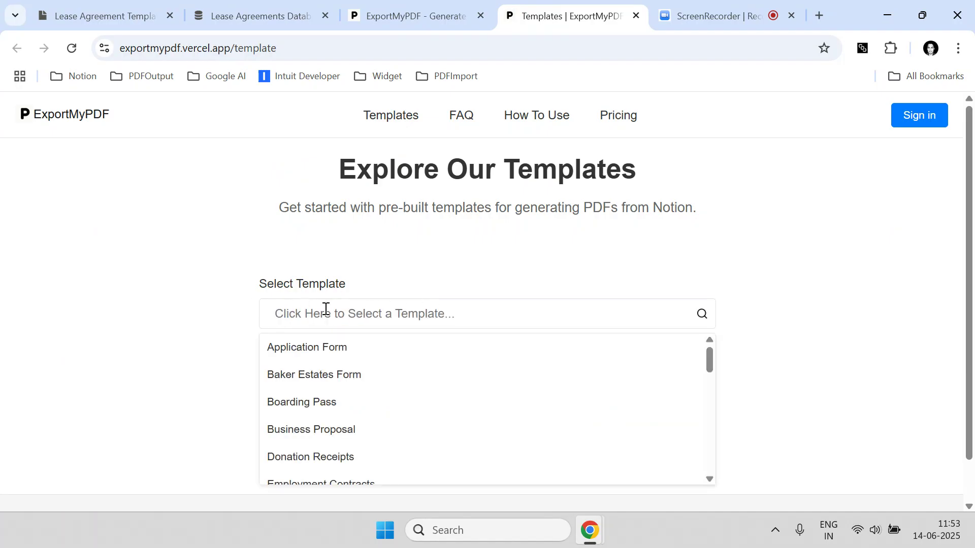
pyautogui.write('Lease')
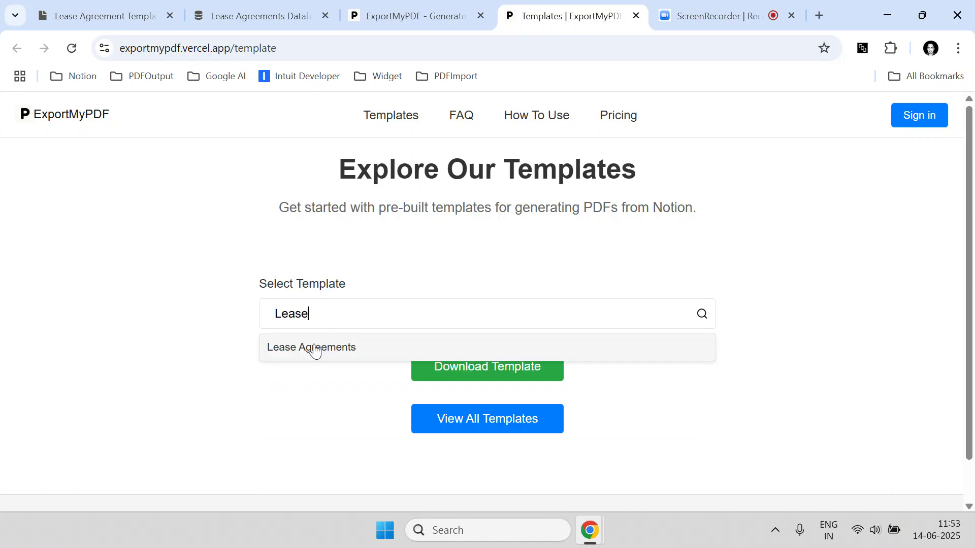
pyautogui.click(315, 348)
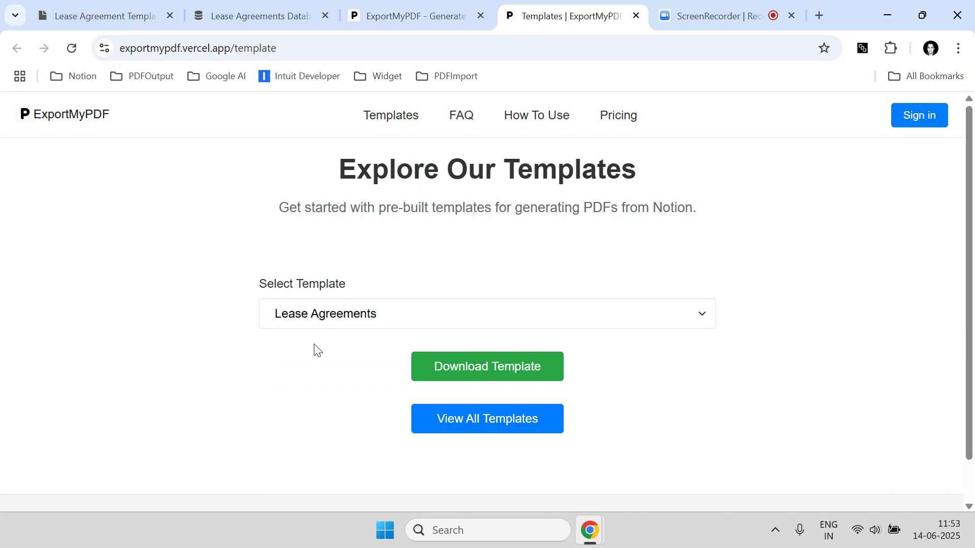
pyautogui.click(489, 375)
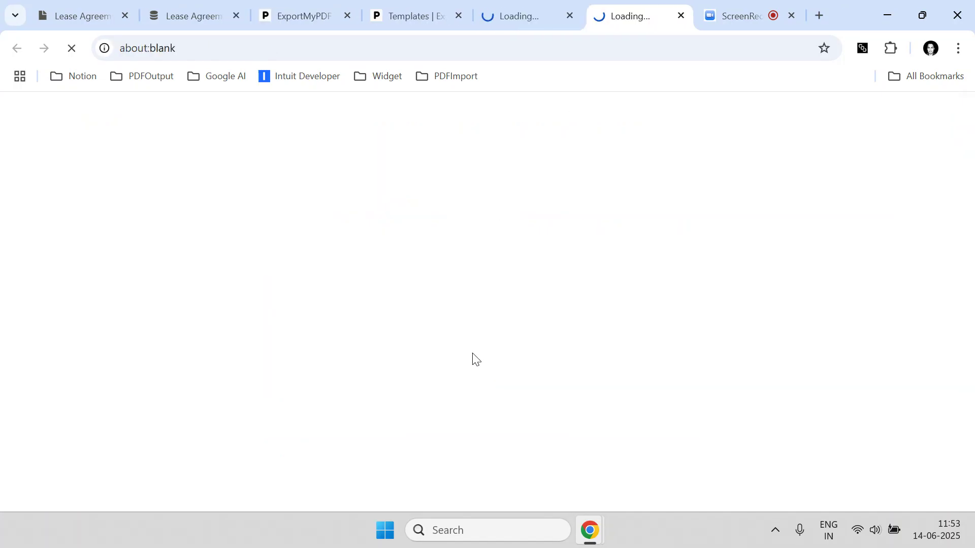
# Check the original lease template and database pages, and view the published Lease Agreements Database page.
pyautogui.click(58, 9)
pyautogui.click(213, 21)
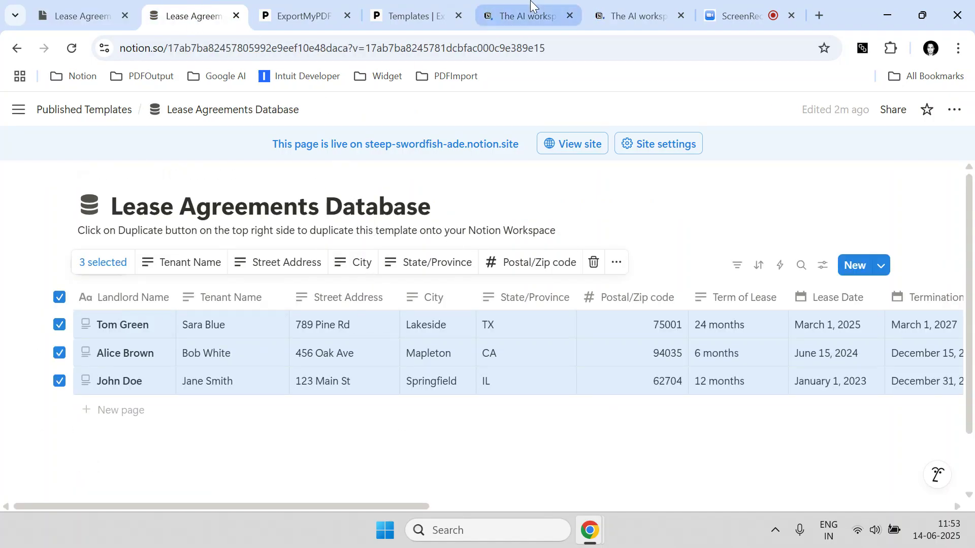
pyautogui.click(525, 15)
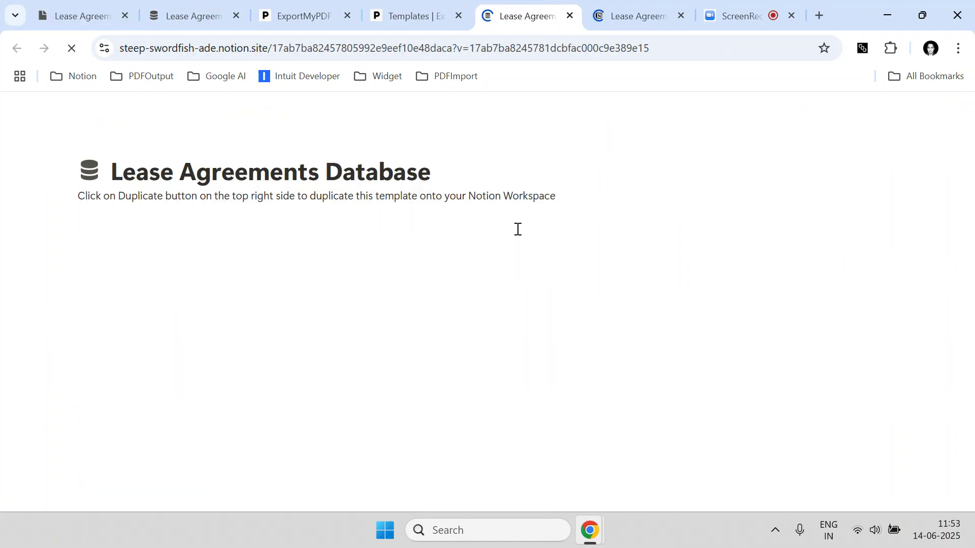
# Duplicate the published Lease Agreement Template into the private pages of The Accountant Guy workspace.
pyautogui.moveTo(622, 3); pyautogui.dragTo(514, 4)
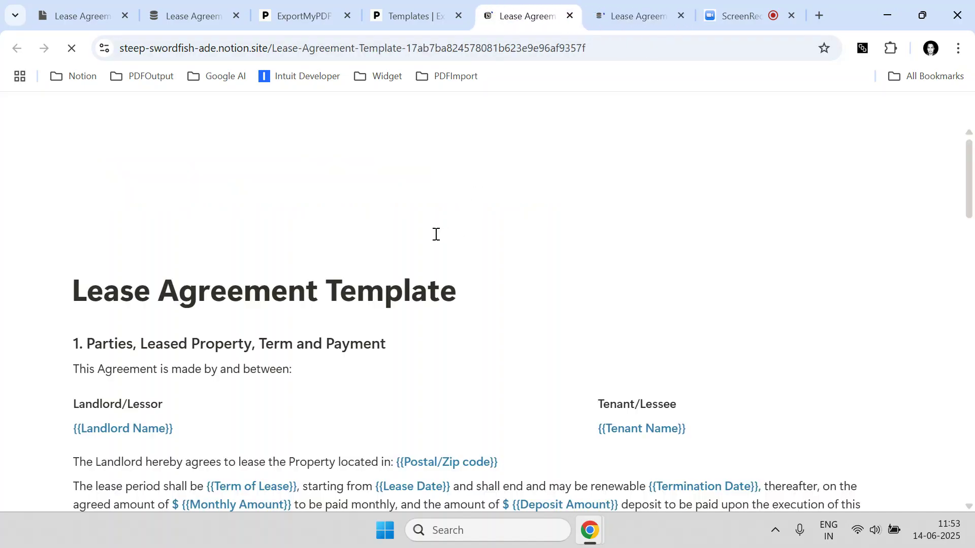
pyautogui.scroll(-15, 495, 276)
pyautogui.scroll(15, 492, 275)
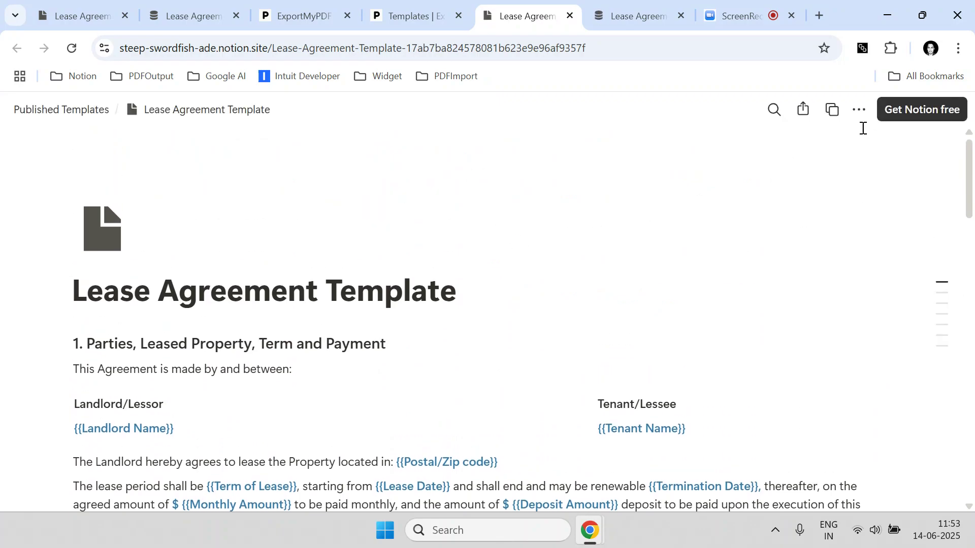
pyautogui.click(838, 113)
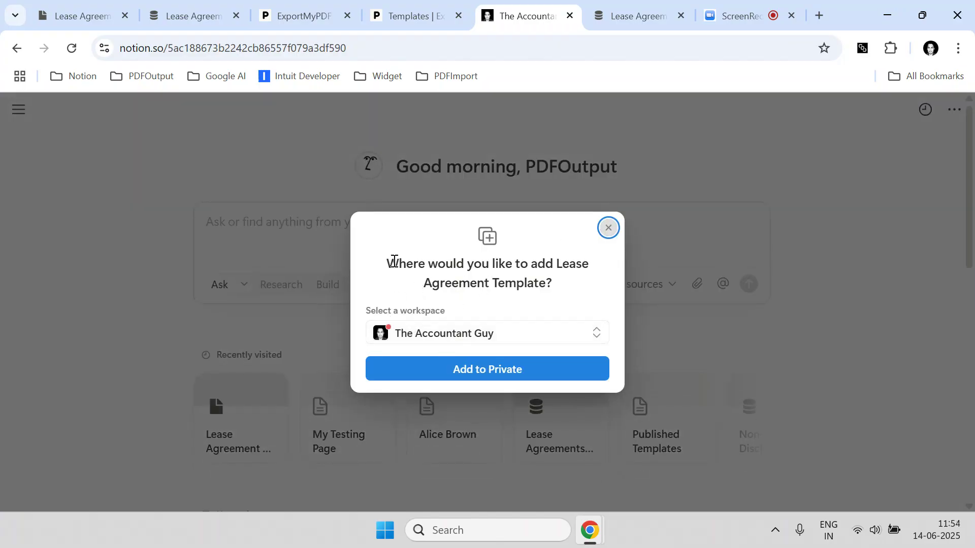
pyautogui.moveTo(388, 263); pyautogui.dragTo(539, 274)
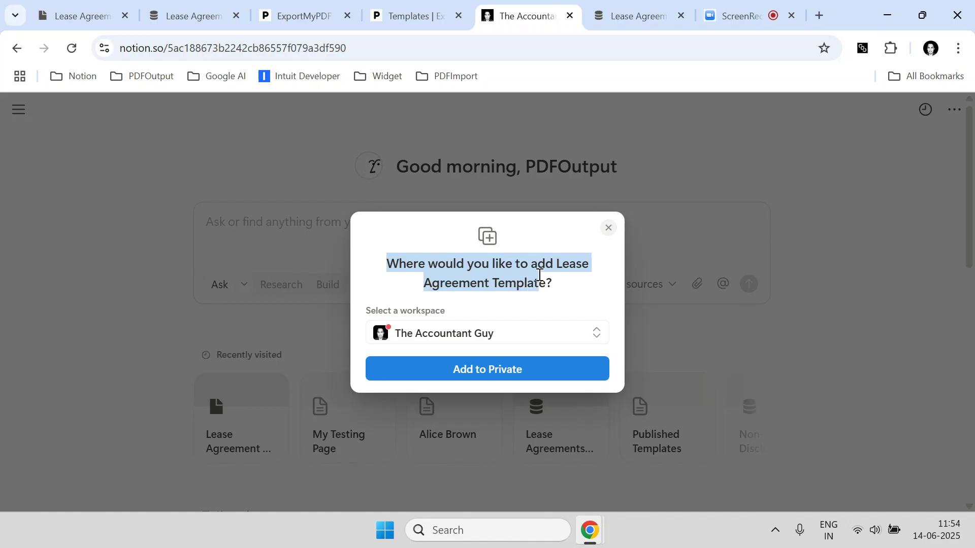
pyautogui.click(632, 15)
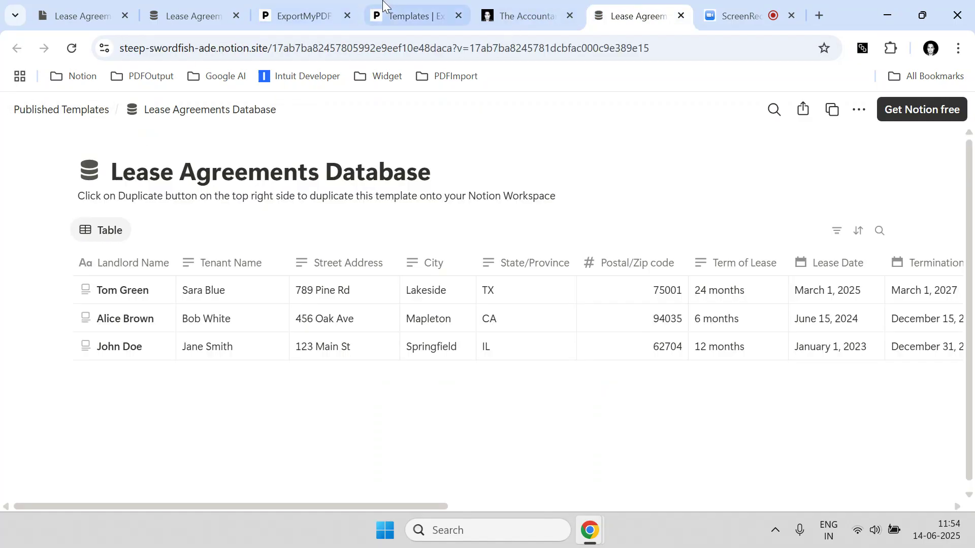
pyautogui.click(224, 7)
pyautogui.moveTo(18, 110)
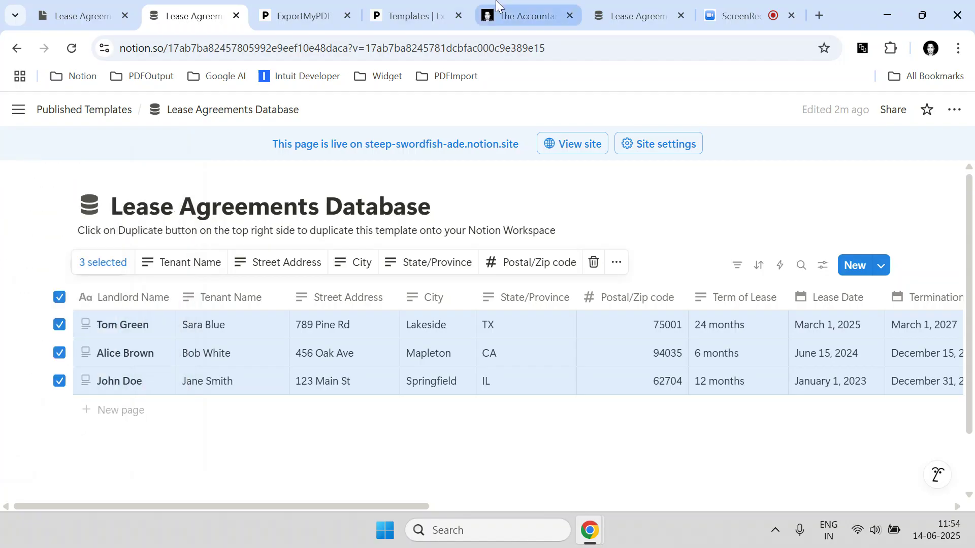
pyautogui.click(525, 15)
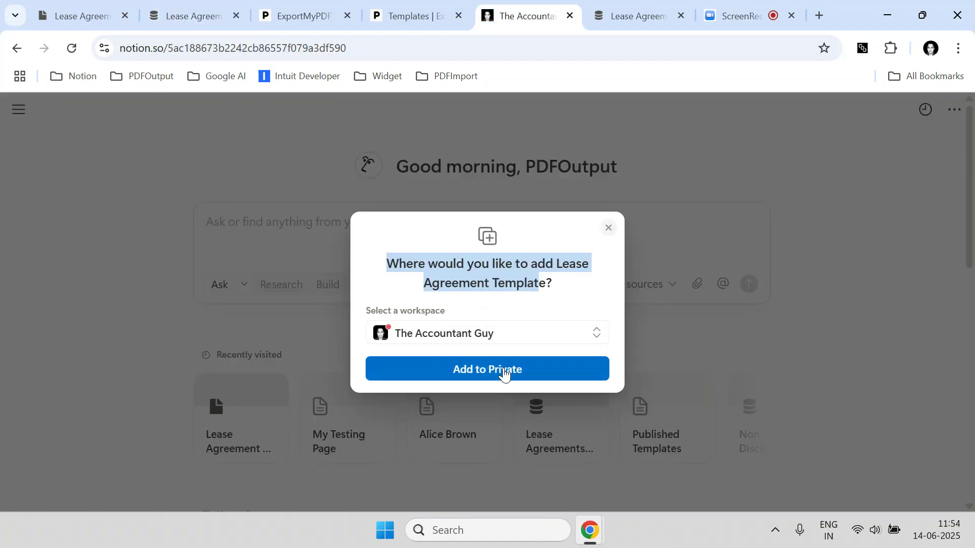
pyautogui.click(504, 374)
# Dismiss the template notification and open the duplicated Lease Agreement Template page in the workspace.
pyautogui.moveTo(5, 171)
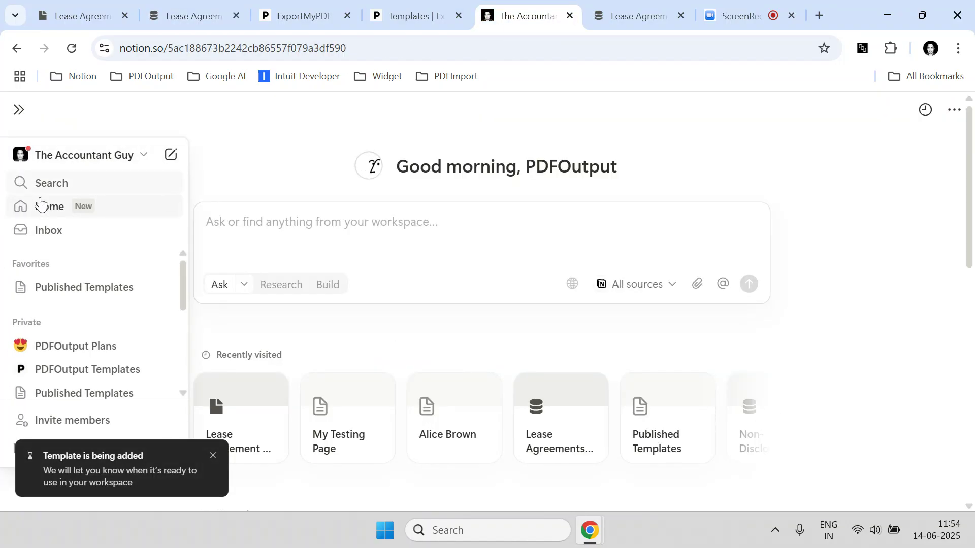
pyautogui.scroll(-6, 94, 315)
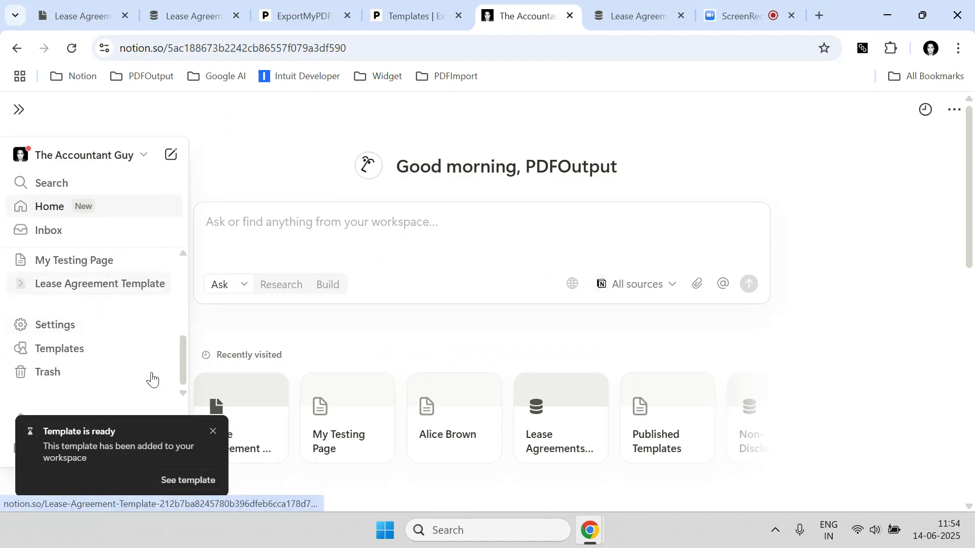
pyautogui.click(214, 432)
pyautogui.moveTo(2, 369)
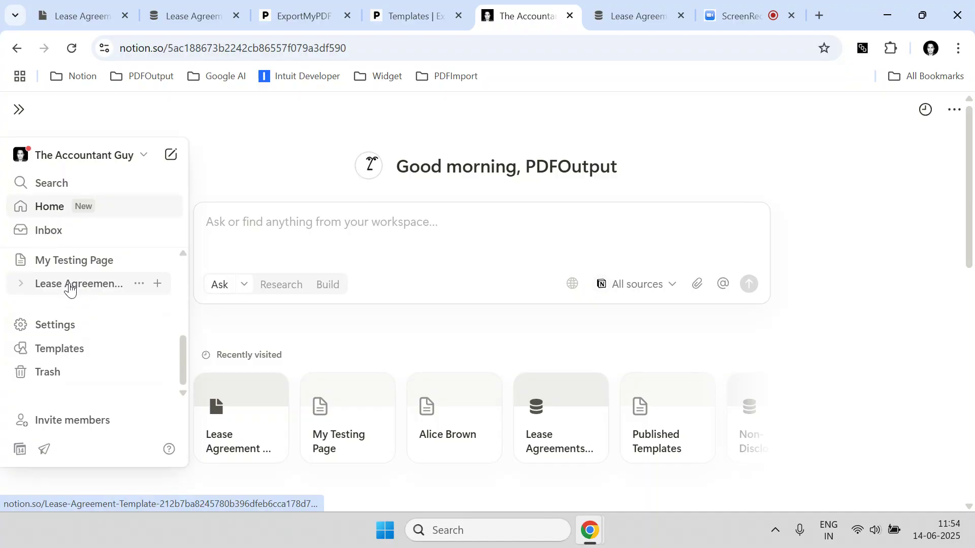
pyautogui.click(67, 283)
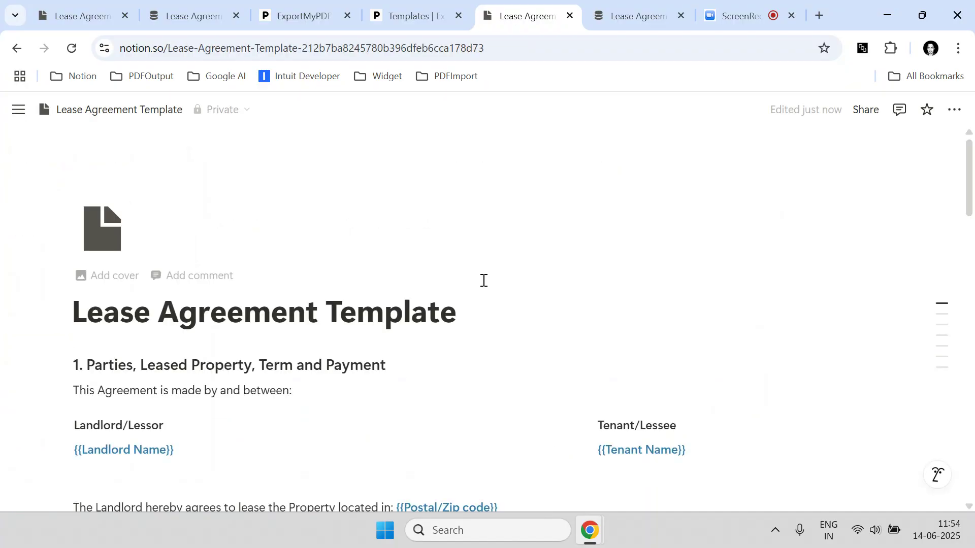
# Delete the database link, PDFOutput link and embedded video blocks at the end of the duplicated template, and check the remaining page.
pyautogui.scroll(-20, 478, 274)
pyautogui.moveTo(908, 265); pyautogui.dragTo(821, 371)
pyautogui.scroll(-4, 824, 366)
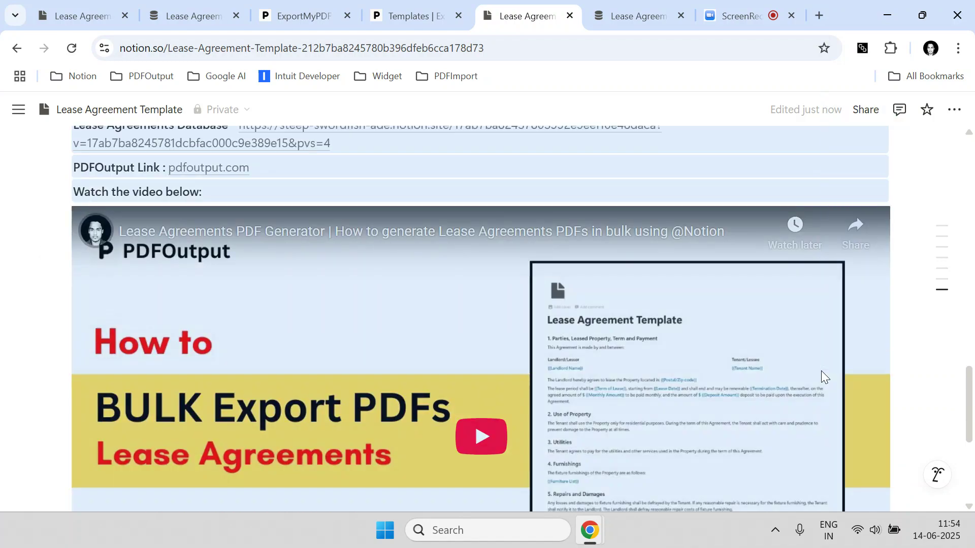
pyautogui.press('Delete')
pyautogui.scroll(10, 777, 348)
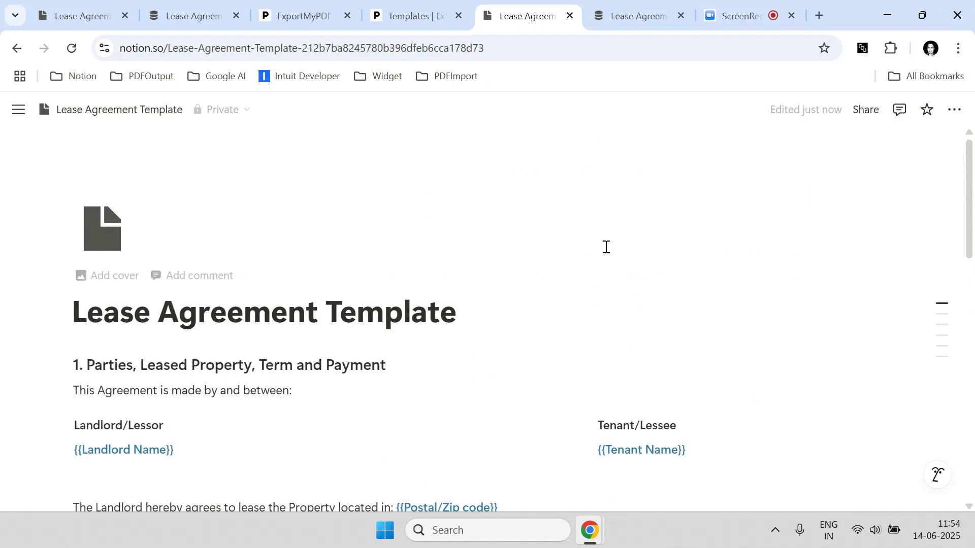
pyautogui.scroll(-3, 568, 256)
pyautogui.scroll(-10, 550, 284)
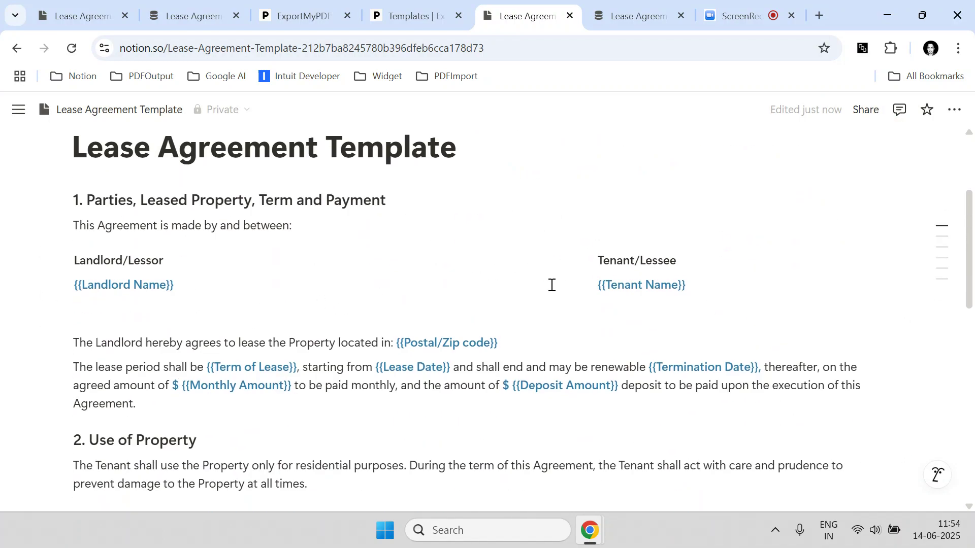
pyautogui.scroll(12, 550, 284)
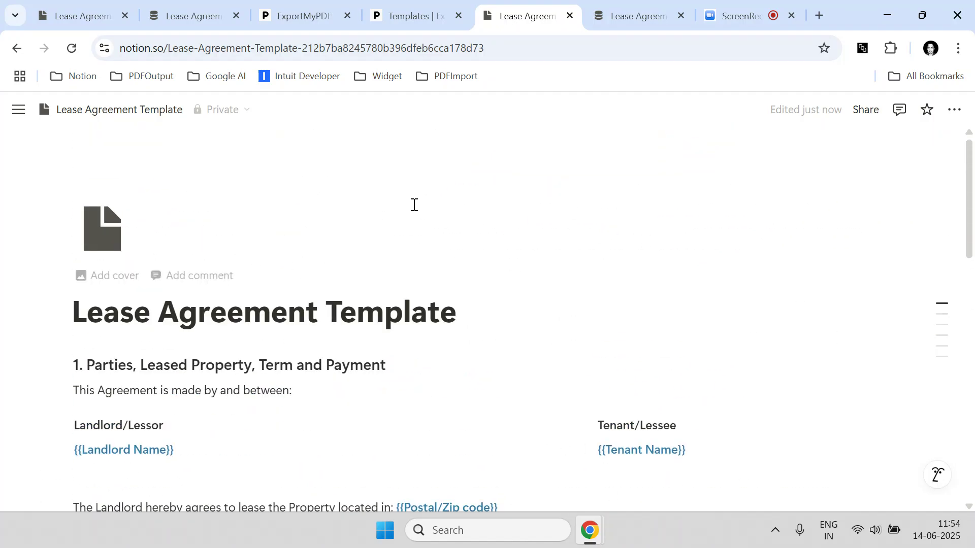
# Publish the duplicated Lease Agreement Template page to the web.
pyautogui.click(866, 110)
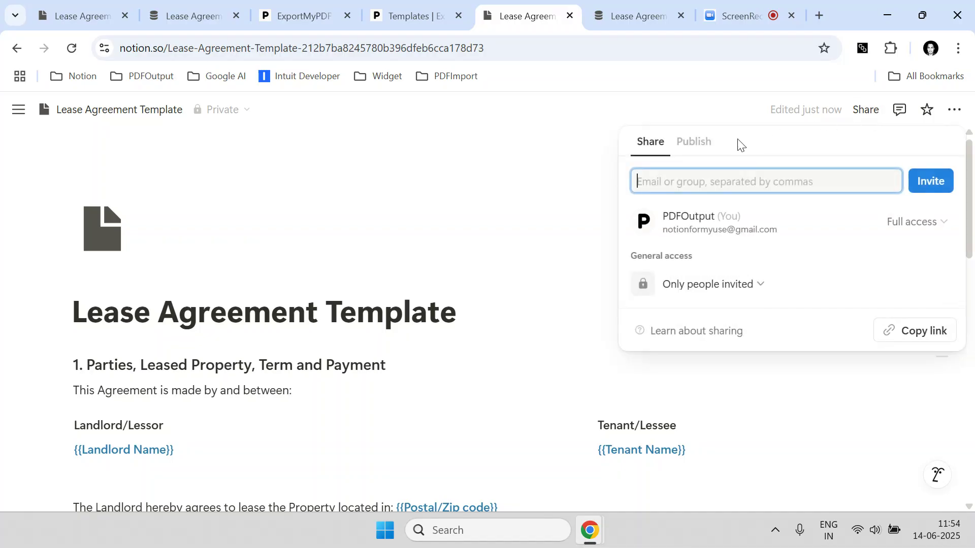
pyautogui.click(692, 151)
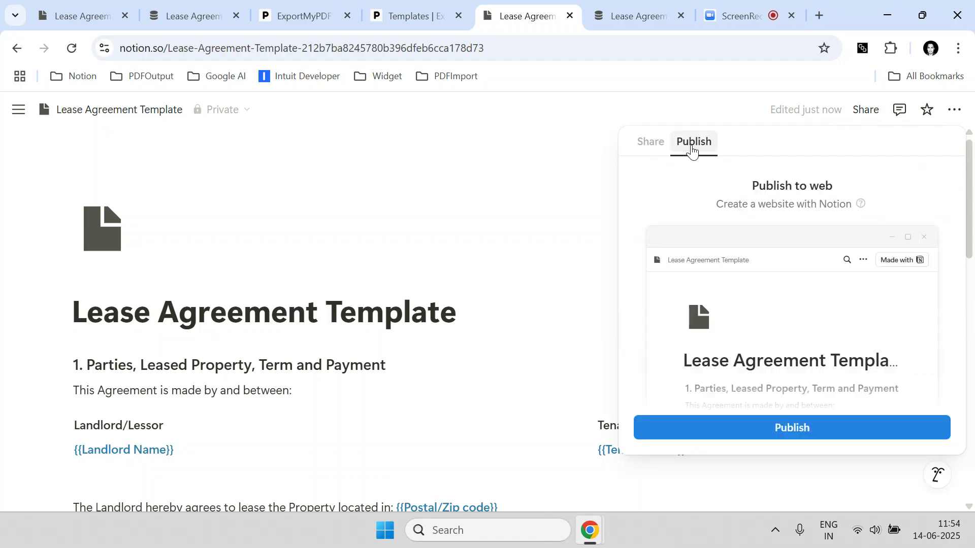
pyautogui.click(818, 430)
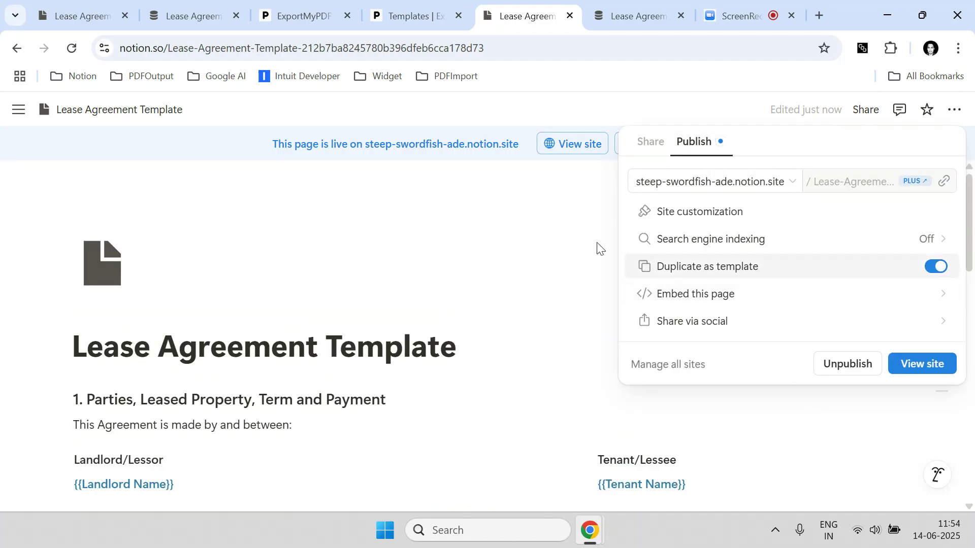
pyautogui.click(565, 231)
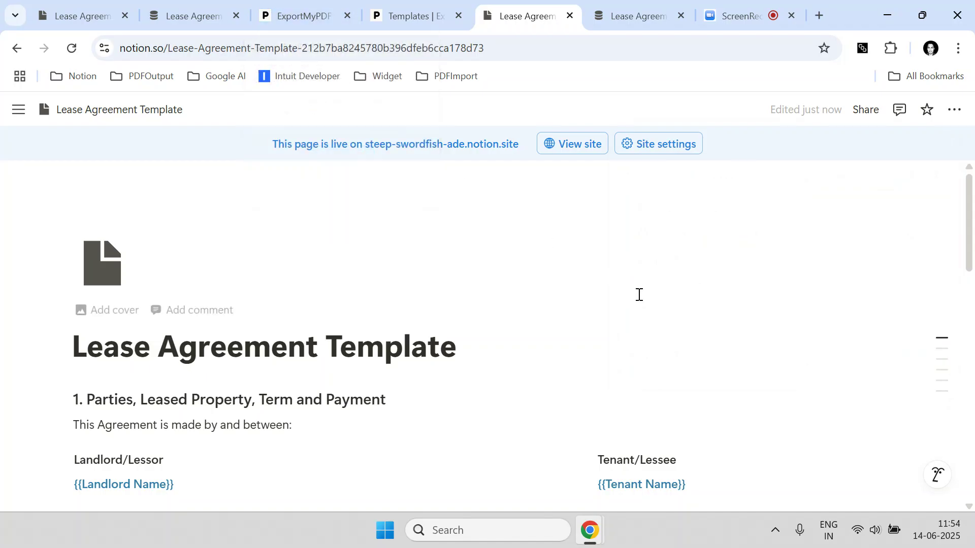
# Look over the published template page and copy its notion.so URL from the browser.
pyautogui.scroll(-10, 418, 319)
pyautogui.scroll(10, 418, 320)
pyautogui.click(355, 48)
pyautogui.hotkey('ctrl', 'c')
pyautogui.rightClick(355, 49)
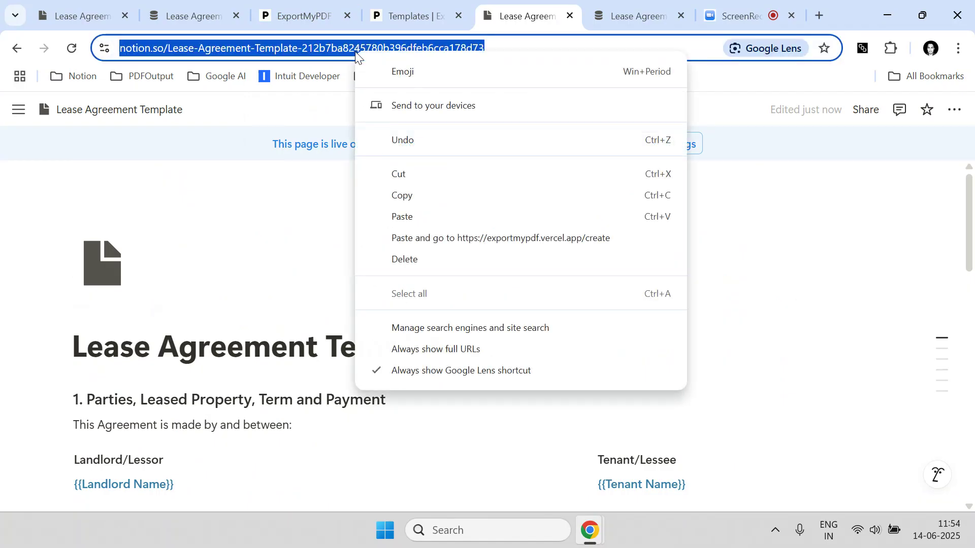
pyautogui.click(434, 196)
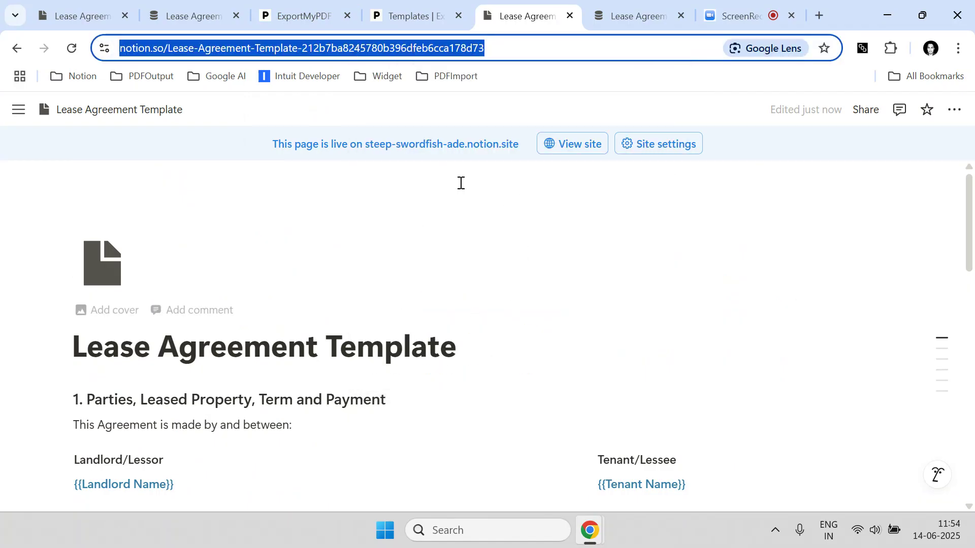
# Open ExportMyPDF's free PDF creation form and paste the copied template link as the Notion Page URL.
pyautogui.click(304, 11)
pyautogui.hotkey('ctrl', 'Tab')
pyautogui.click(330, 7)
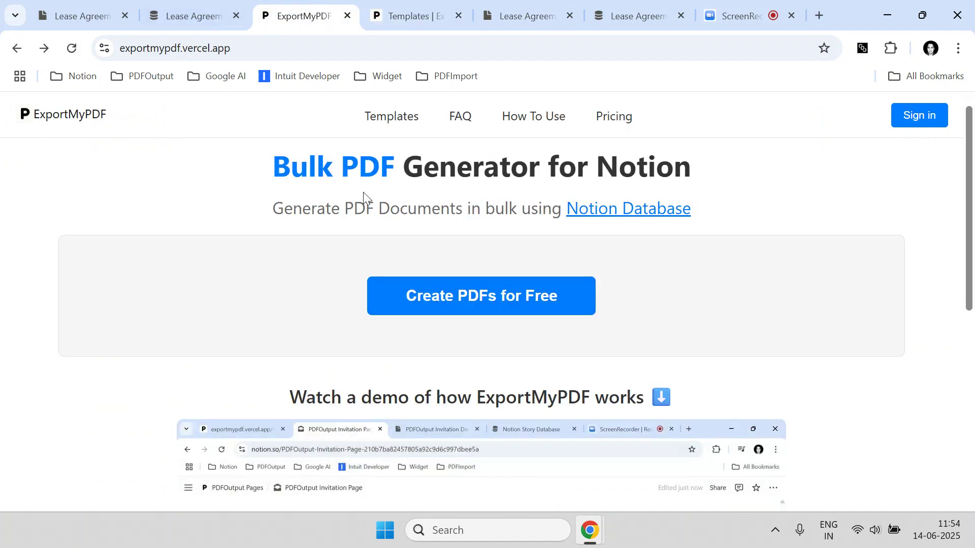
pyautogui.click(451, 303)
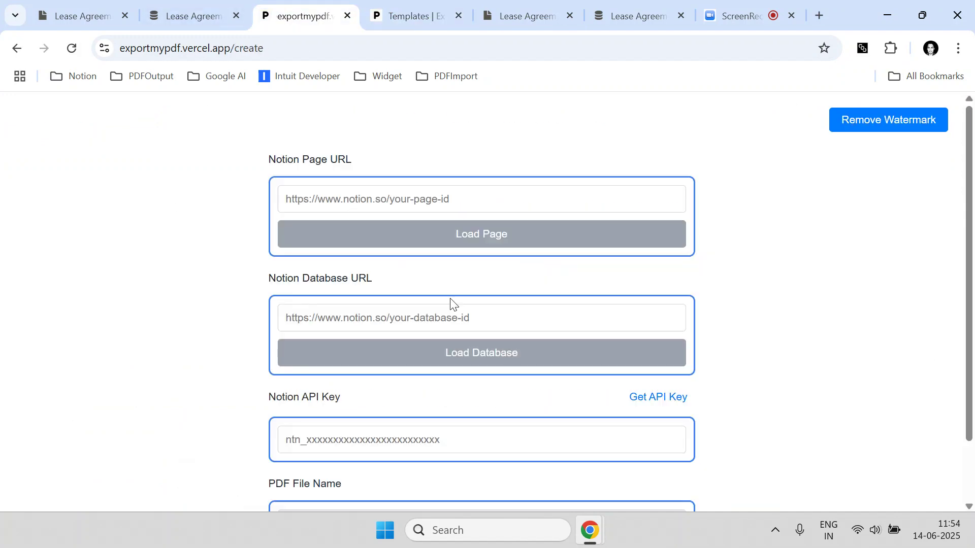
pyautogui.click(354, 198)
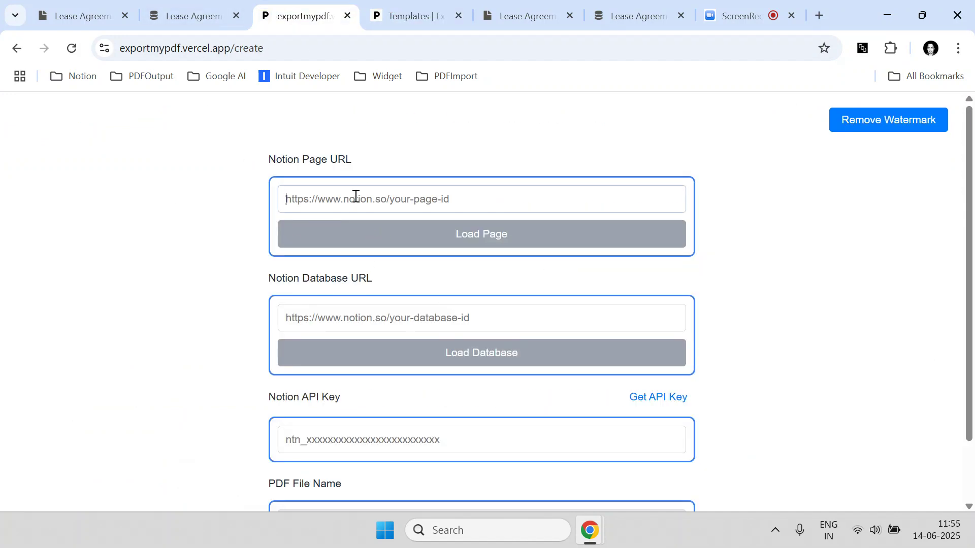
pyautogui.rightClick(357, 198)
pyautogui.click(402, 334)
# Place the duplicated Lease Agreement Template tab beside the ExportMyPDF tab and return to the PDF creation form.
pyautogui.moveTo(491, 5); pyautogui.dragTo(402, 15)
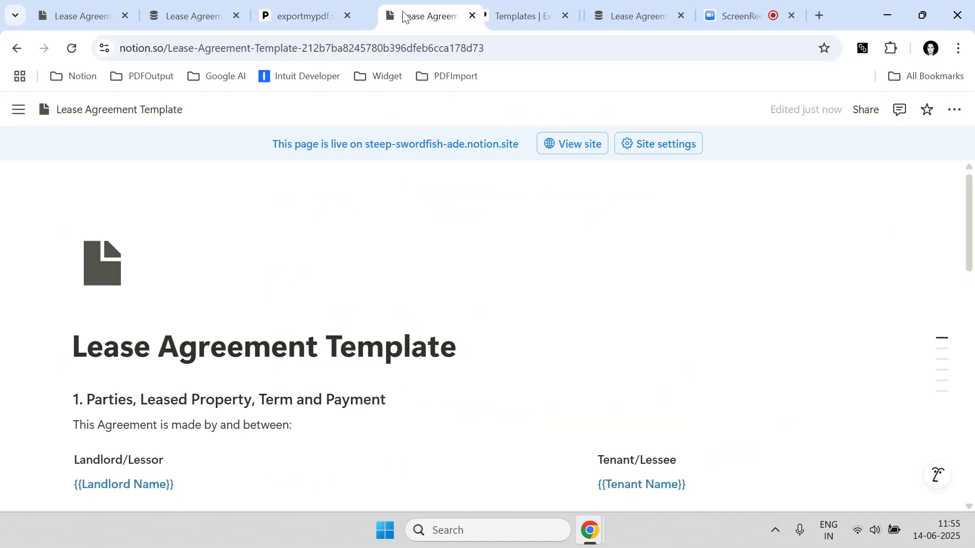
pyautogui.click(547, 294)
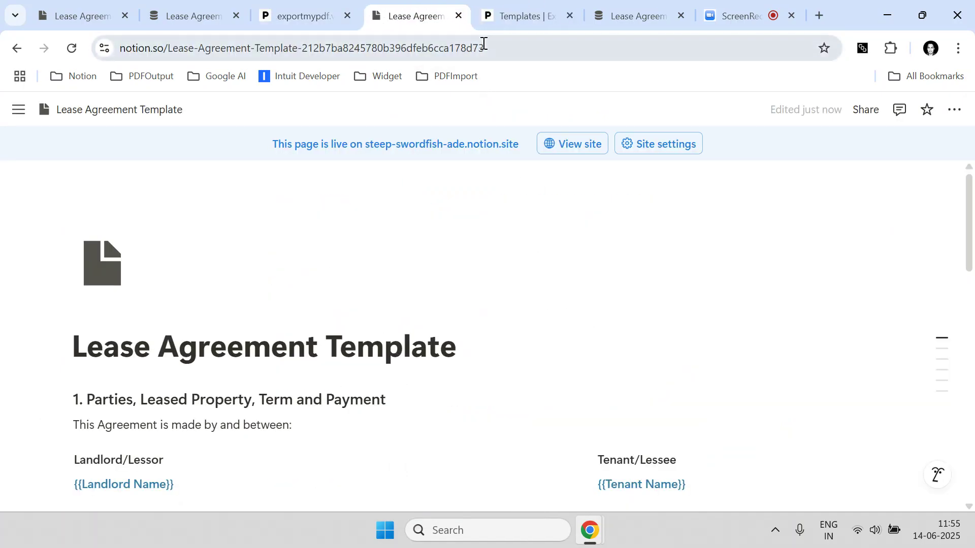
pyautogui.click(341, 12)
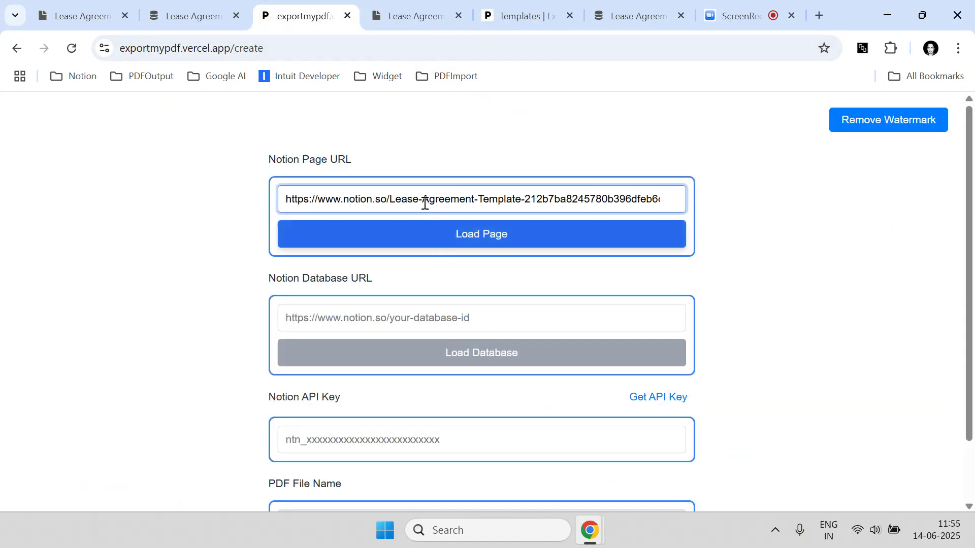
# Load the Lease Agreement Template page in the PDF creation form and export it as a single PDF.
pyautogui.click(463, 234)
pyautogui.scroll(-2, 467, 253)
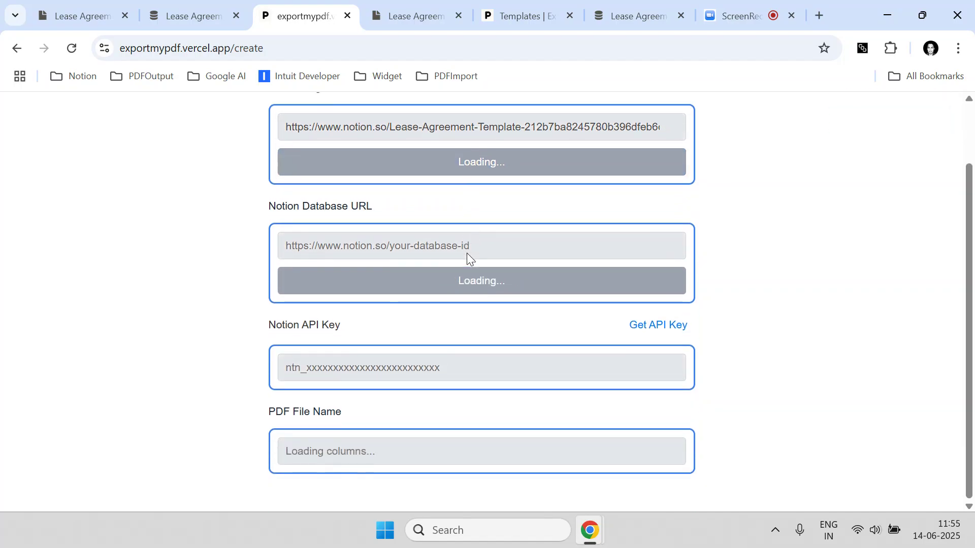
pyautogui.scroll(-1, 502, 488)
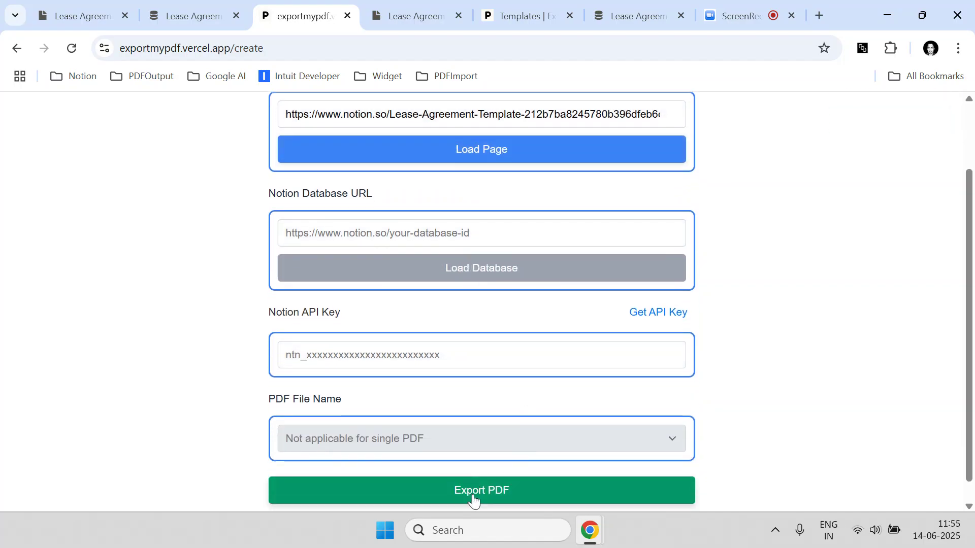
pyautogui.scroll(2, 543, 327)
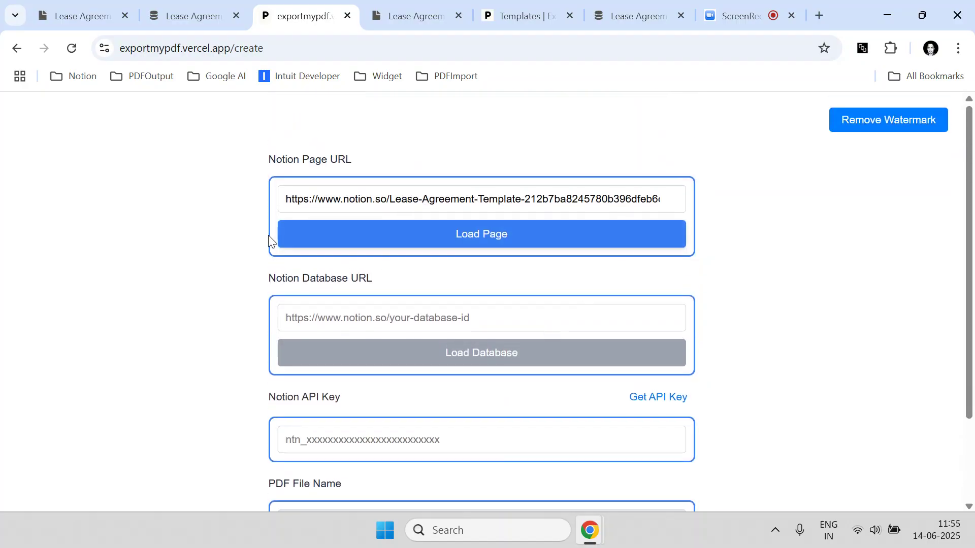
pyautogui.scroll(-2, 270, 241)
pyautogui.click(581, 474)
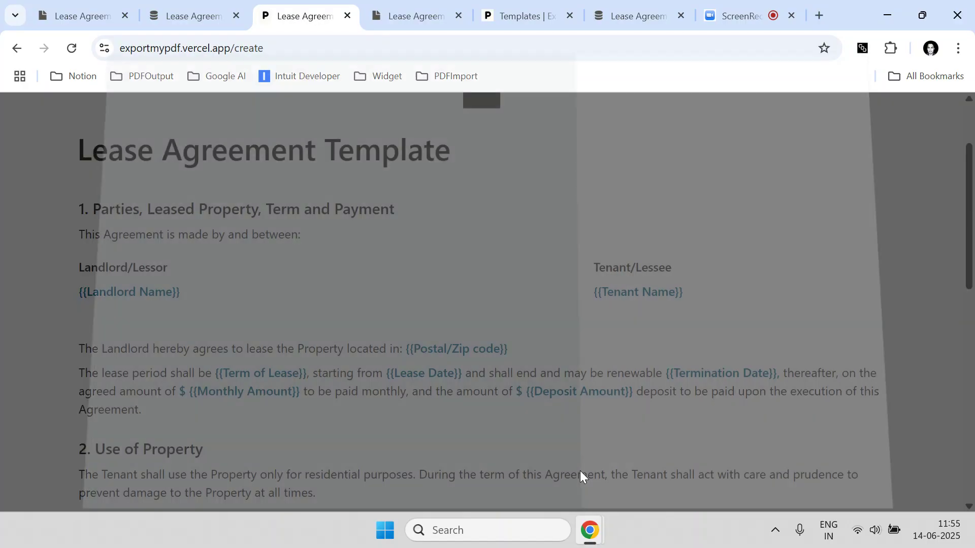
# Examine both pages of the exported lease agreement in the print preview, including its title and placeholders.
pyautogui.scroll(-9, 364, 246)
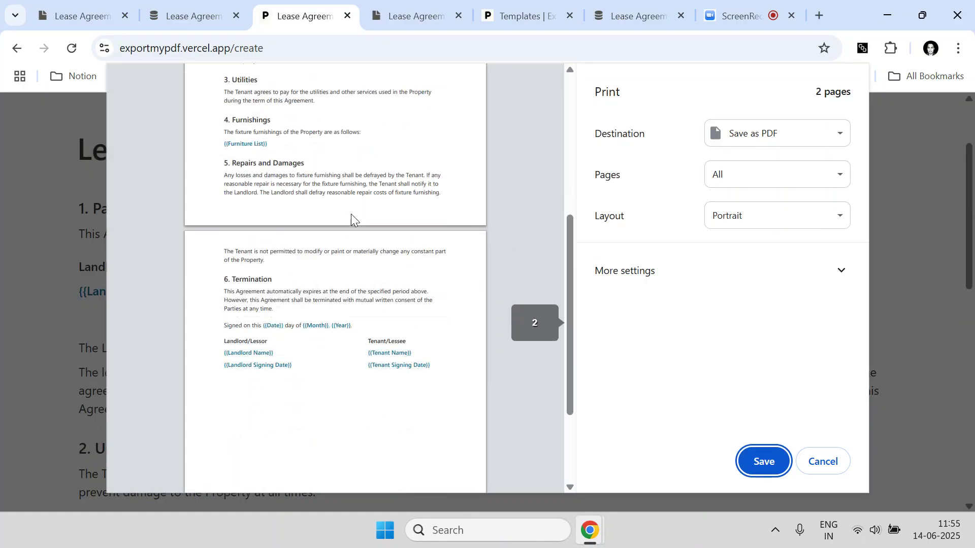
pyautogui.scroll(9, 353, 218)
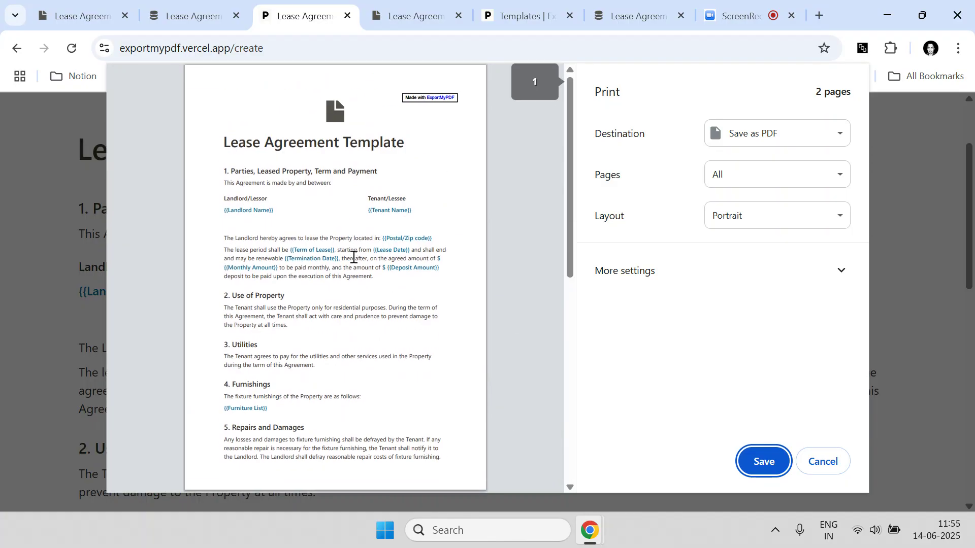
pyautogui.scroll(-9, 354, 257)
pyautogui.scroll(9, 354, 257)
pyautogui.moveTo(224, 144); pyautogui.dragTo(407, 144)
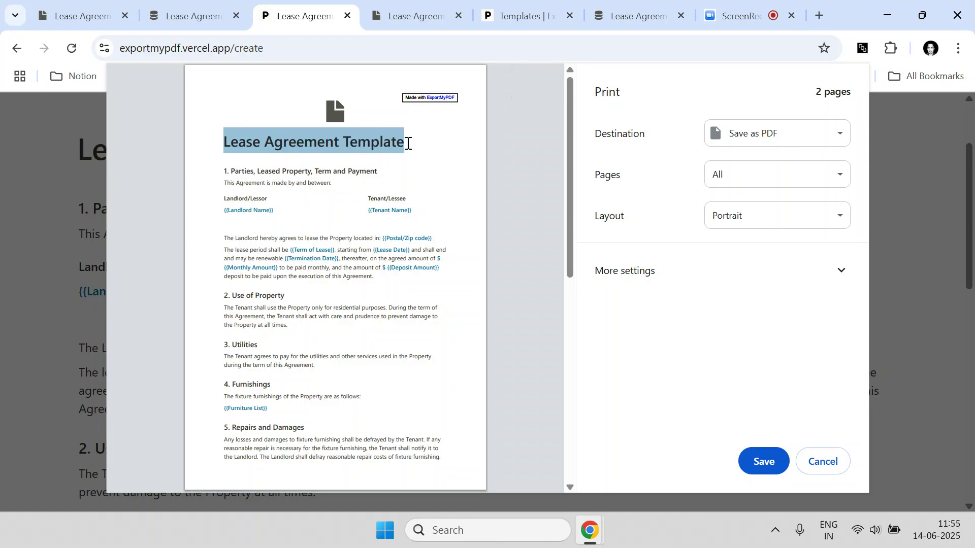
pyautogui.scroll(-6, 381, 242)
pyautogui.scroll(6, 362, 366)
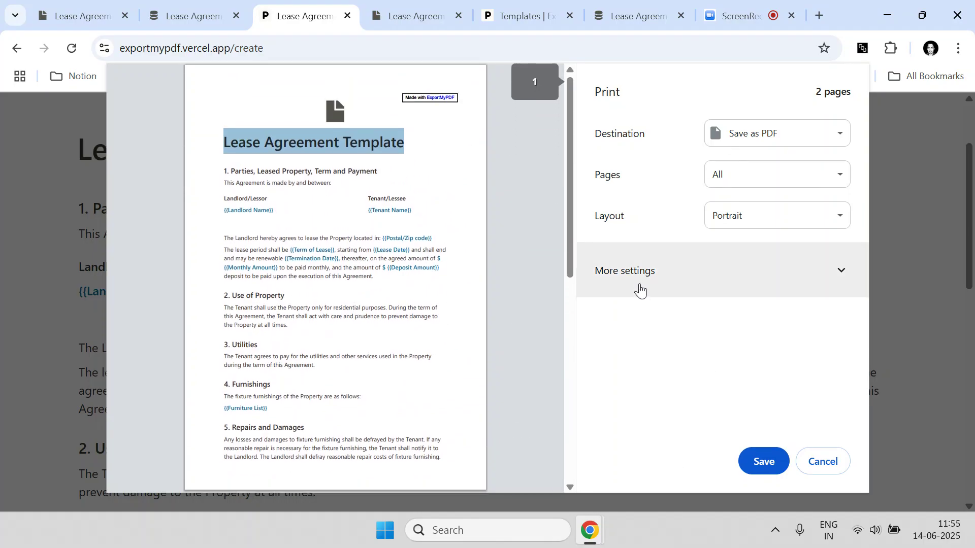
# Preview the lease agreement in landscape layout and restore the portrait layout.
pyautogui.click(757, 217)
pyautogui.click(754, 254)
pyautogui.click(744, 217)
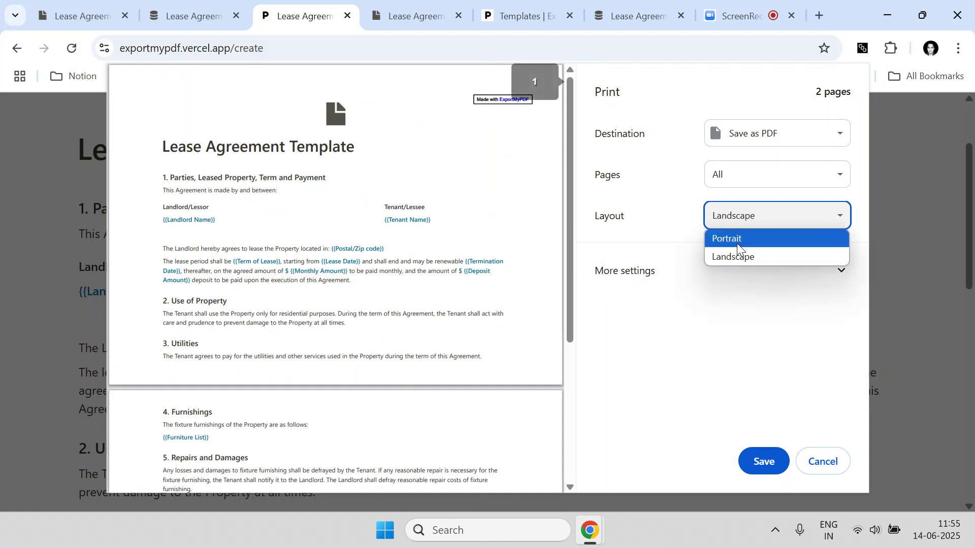
pyautogui.click(737, 246)
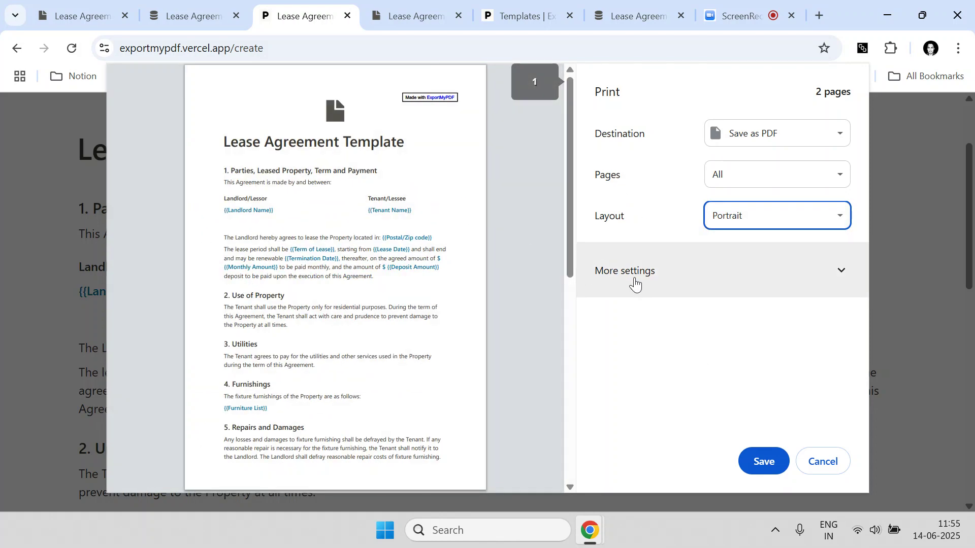
# Expand the additional print settings, keep the paper size at A4, and set the scale to Default.
pyautogui.click(635, 284)
pyautogui.scroll(-3, 653, 283)
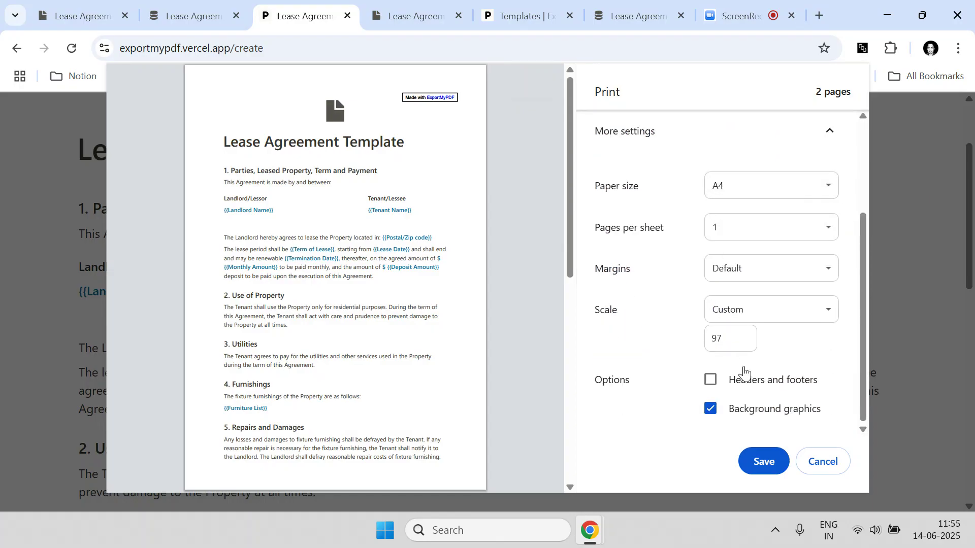
pyautogui.click(744, 193)
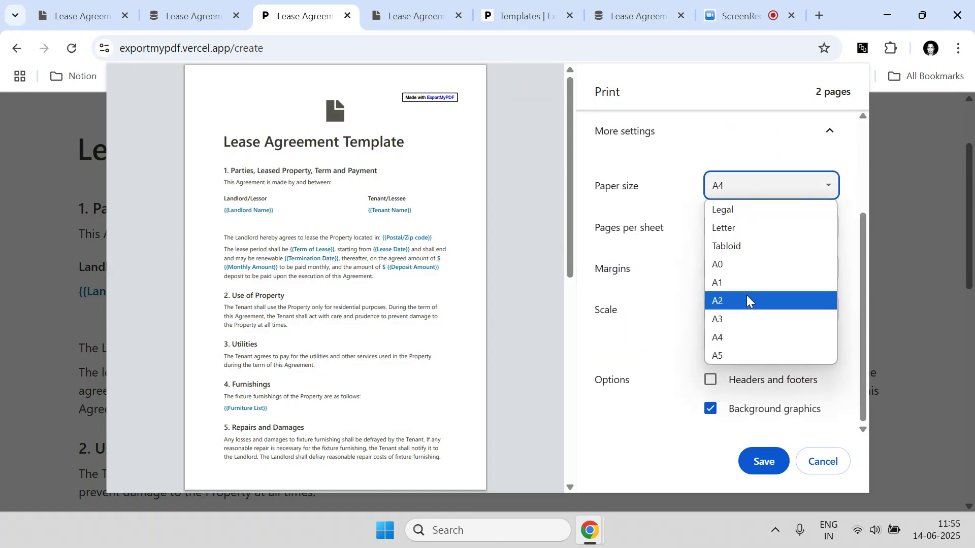
pyautogui.click(743, 331)
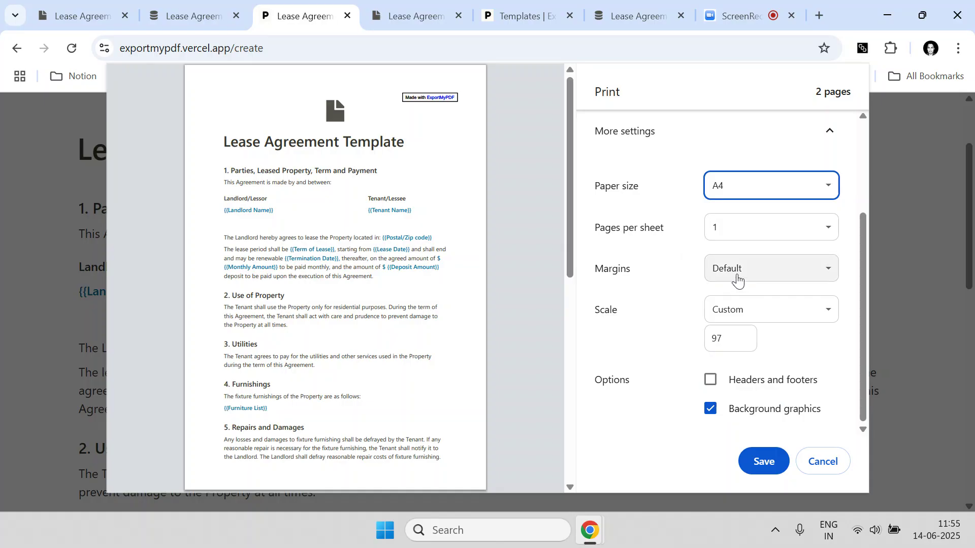
pyautogui.click(737, 277)
pyautogui.click(685, 266)
pyautogui.click(754, 309)
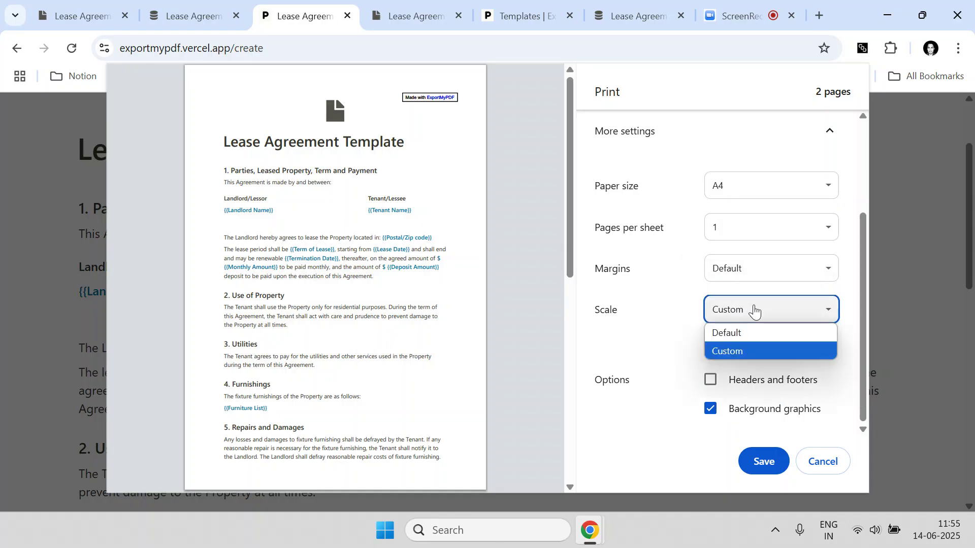
pyautogui.click(745, 331)
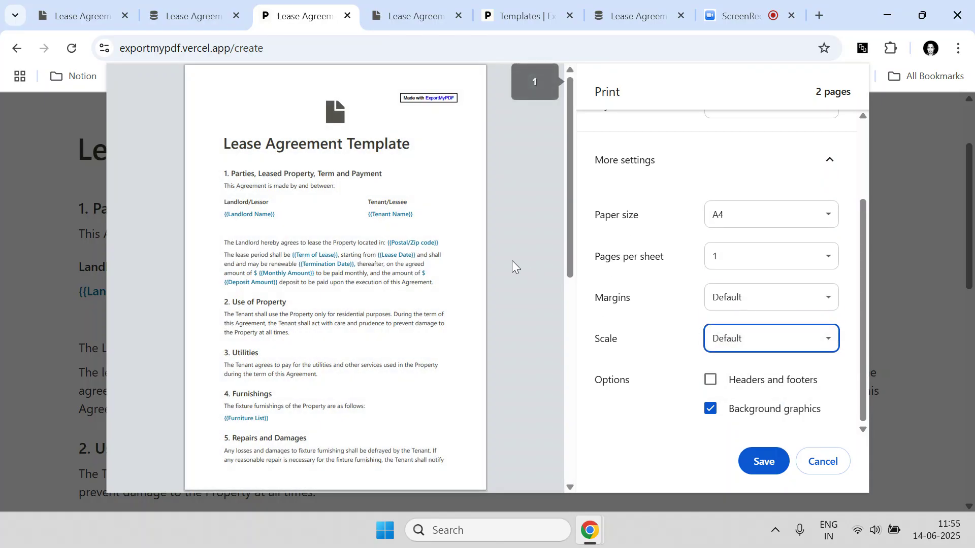
pyautogui.click(776, 351)
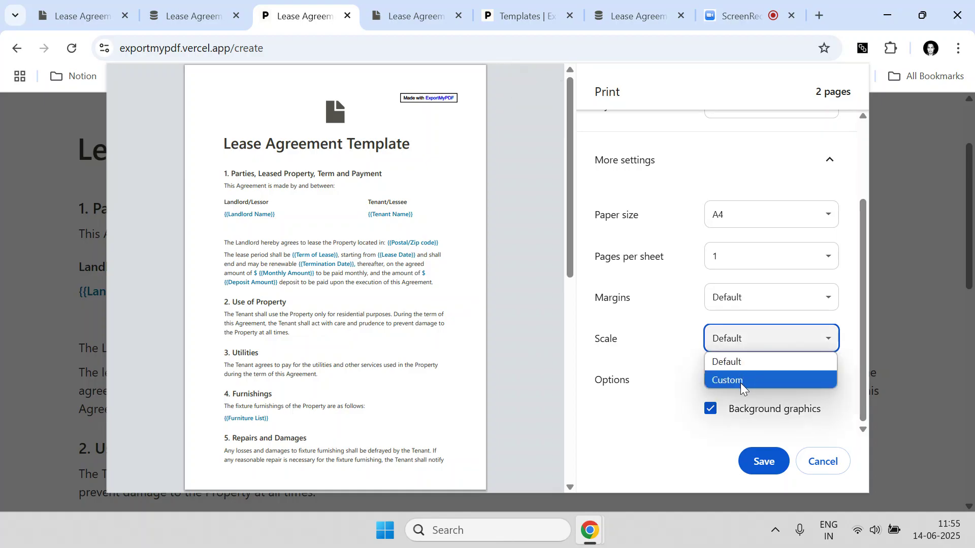
pyautogui.click(654, 319)
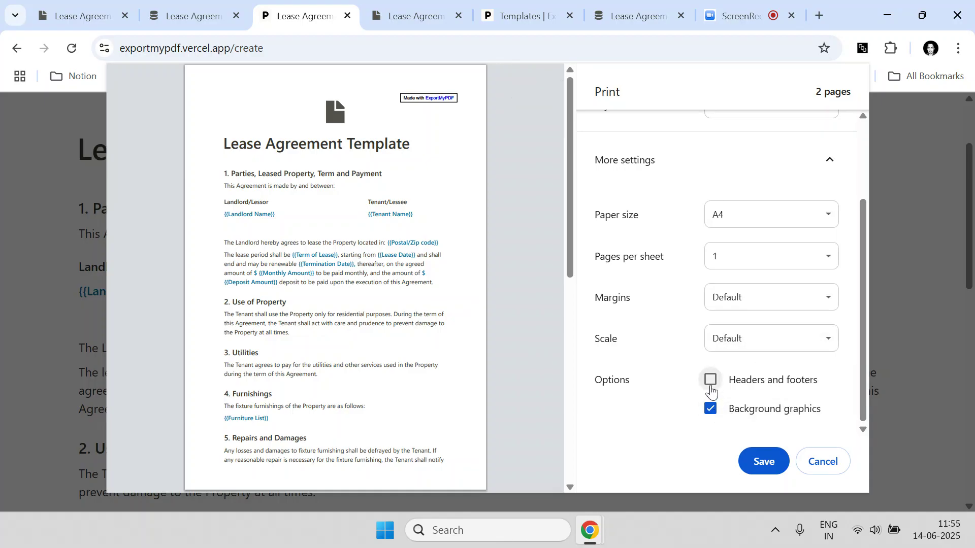
# Compare the document at the custom scale of 97 with the default scale, leaving the scale at Default.
pyautogui.scroll(-8, 474, 313)
pyautogui.scroll(8, 467, 318)
pyautogui.scroll(-3, 468, 318)
pyautogui.scroll(3, 466, 322)
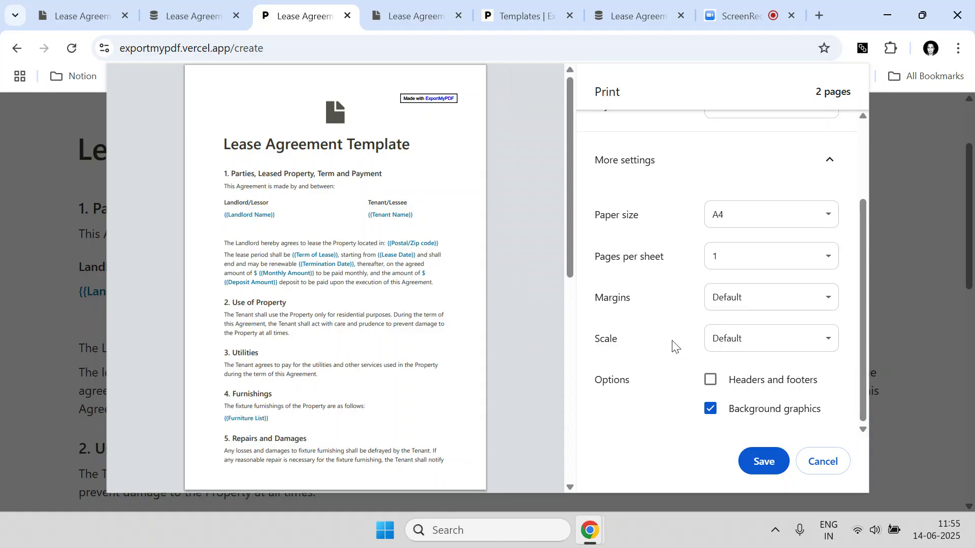
pyautogui.click(739, 347)
pyautogui.click(733, 382)
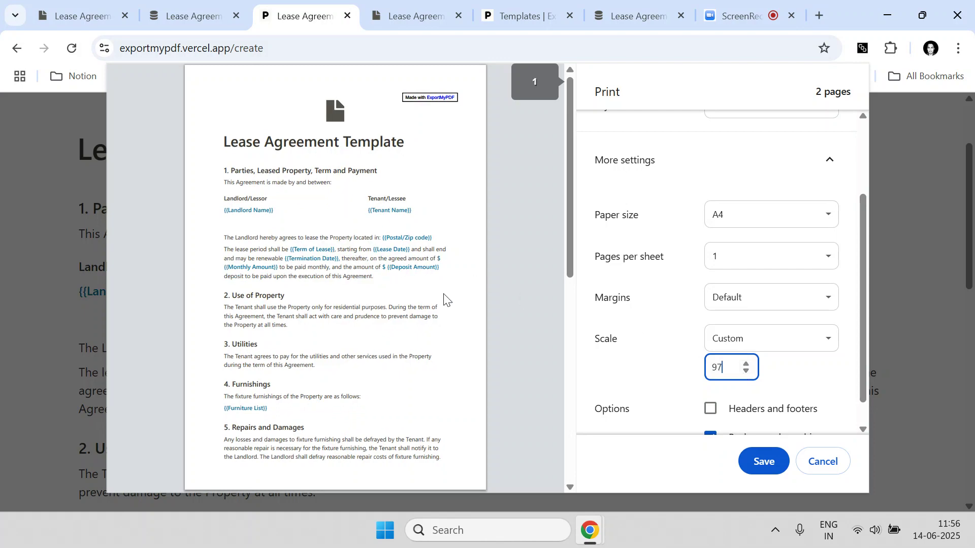
pyautogui.click(736, 338)
pyautogui.click(738, 362)
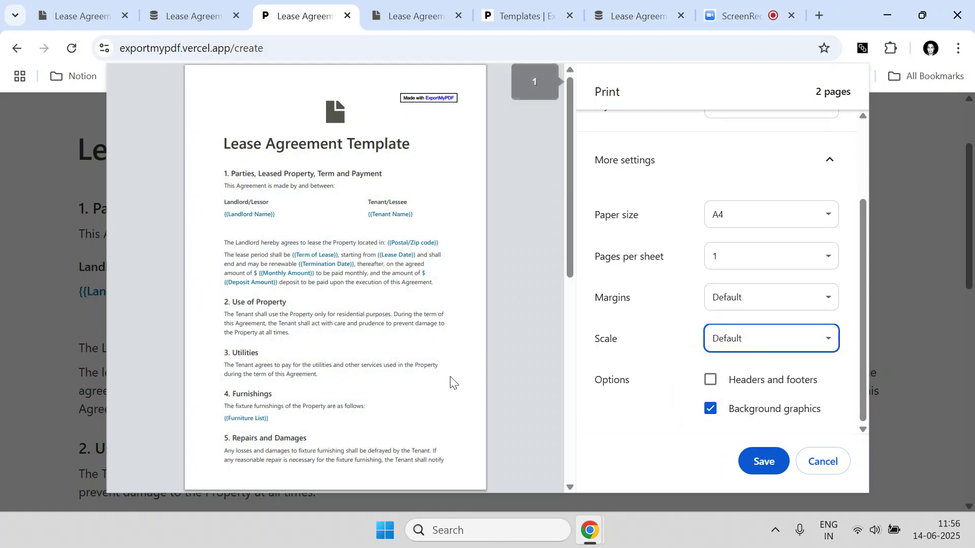
# Save the previewed document to the Desktop as a PDF named Lease Agreement Template.
pyautogui.scroll(-4, 481, 322)
pyautogui.scroll(2, 616, 355)
pyautogui.scroll(1, 616, 356)
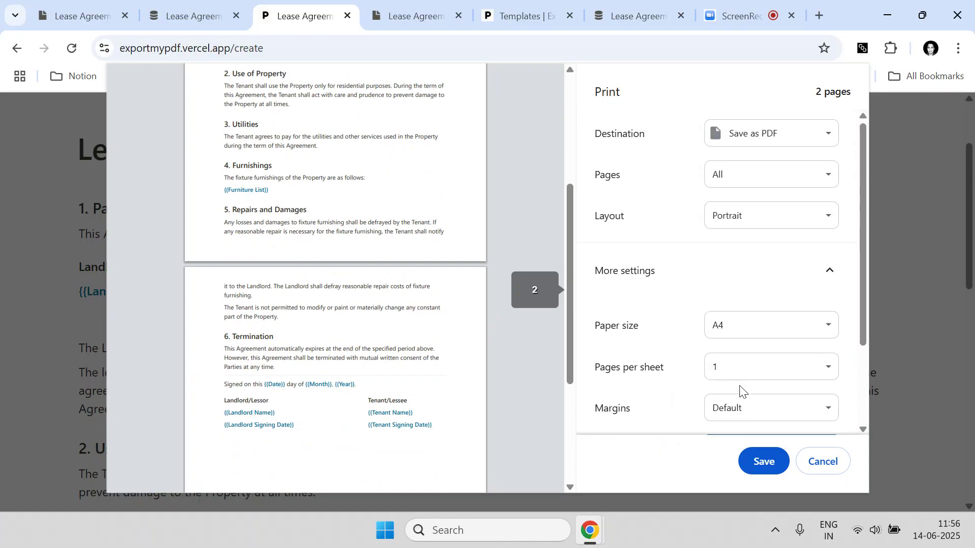
pyautogui.scroll(5, 430, 375)
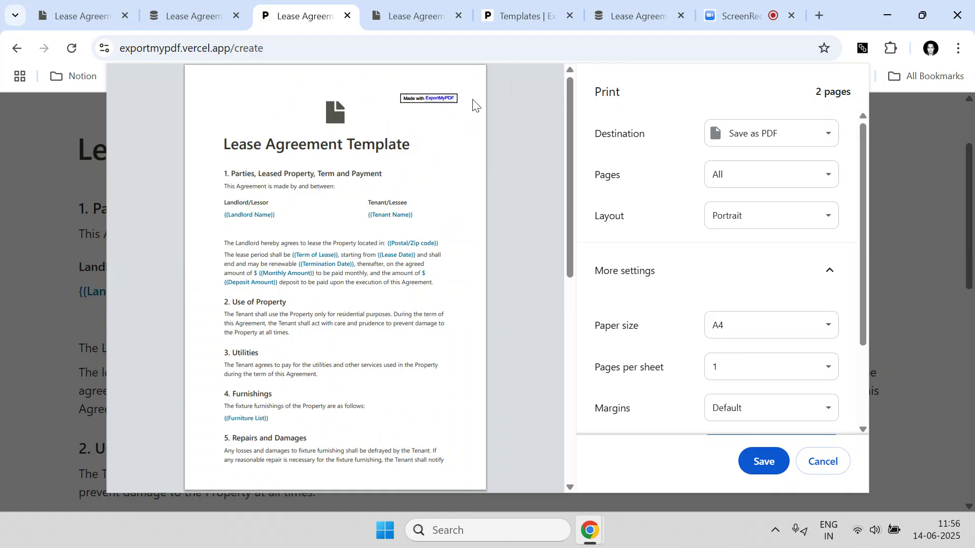
pyautogui.click(778, 465)
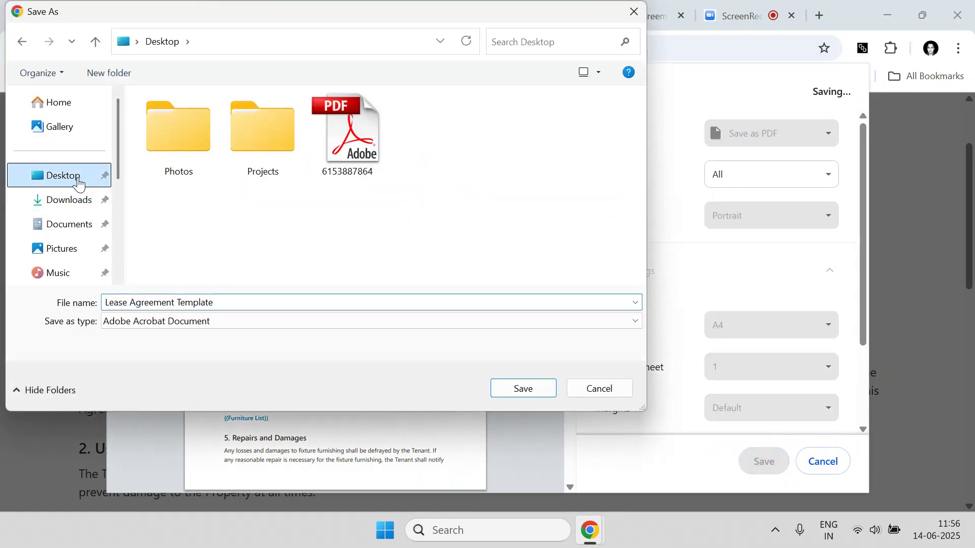
pyautogui.click(509, 389)
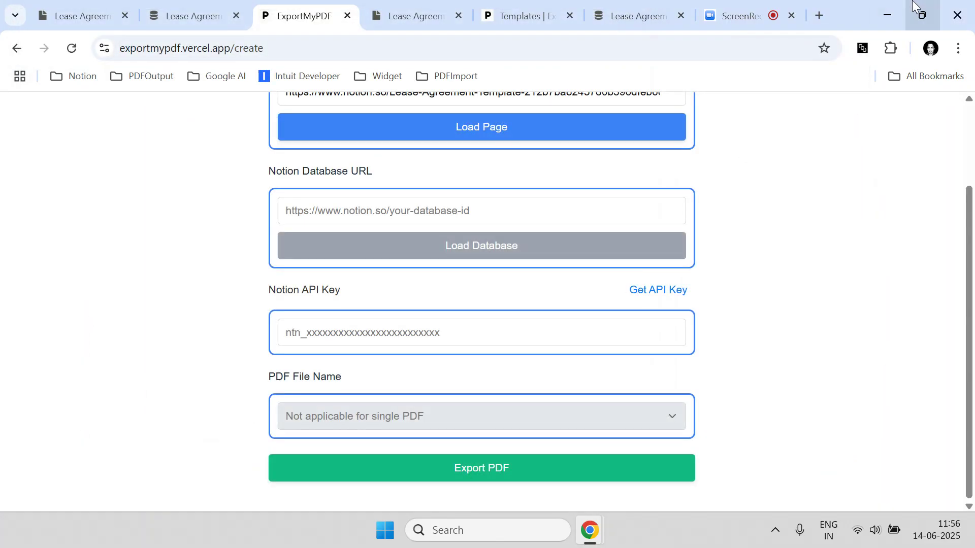
# Open the saved Lease Agreement Template PDF from the desktop, read through both pages, and close it.
pyautogui.click(886, 11)
pyautogui.doubleClick(35, 25)
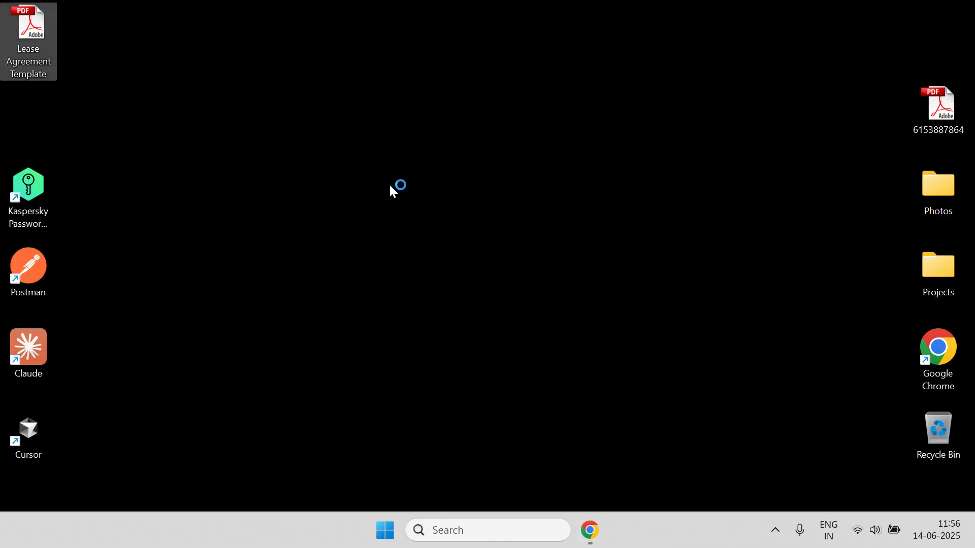
pyautogui.scroll(-5, 390, 184)
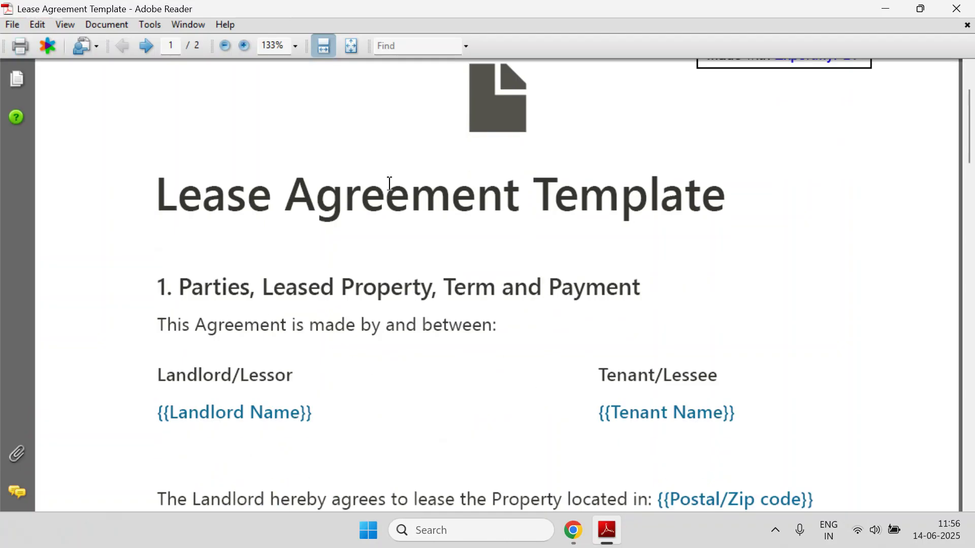
pyautogui.scroll(-15, 389, 184)
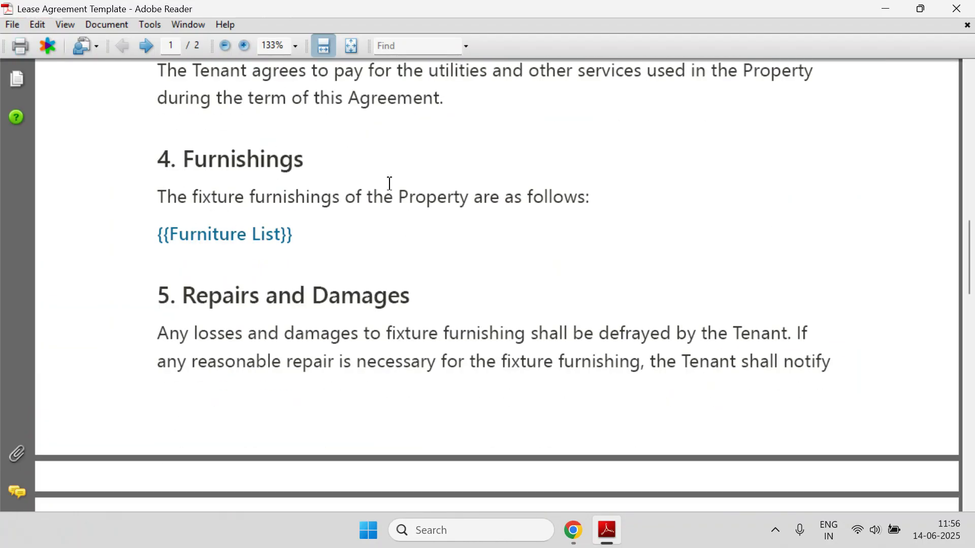
pyautogui.scroll(-15, 415, 236)
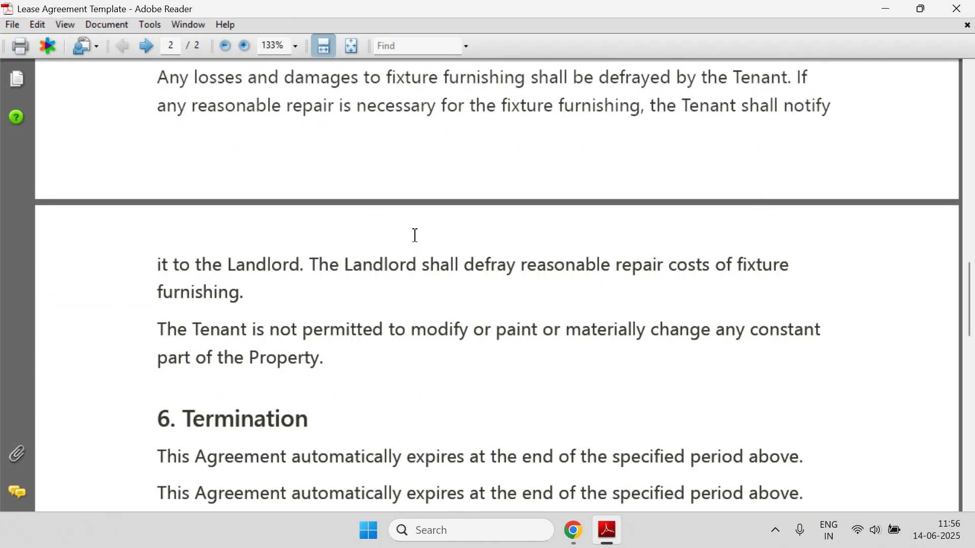
pyautogui.scroll(-3, 416, 245)
pyautogui.scroll(18, 414, 239)
pyautogui.scroll(15, 411, 228)
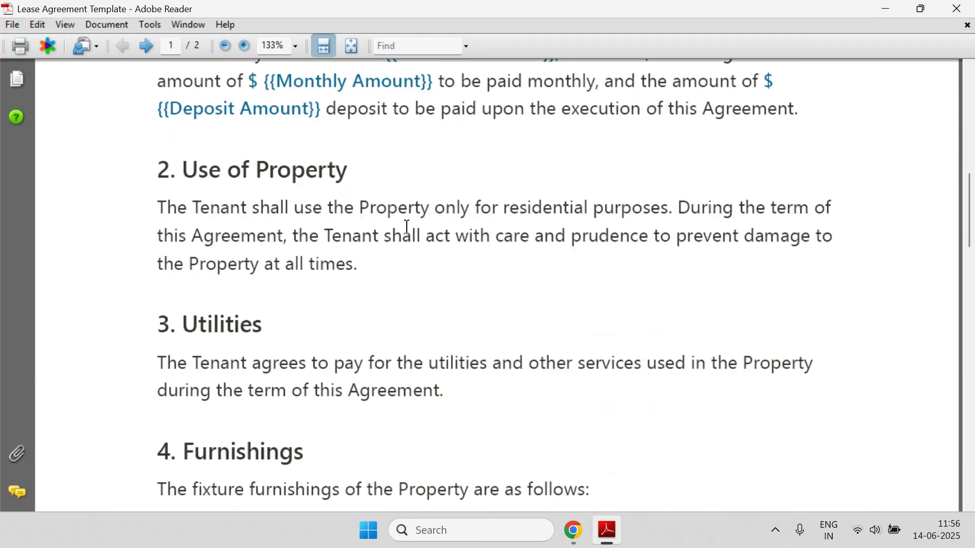
pyautogui.scroll(1, 691, 256)
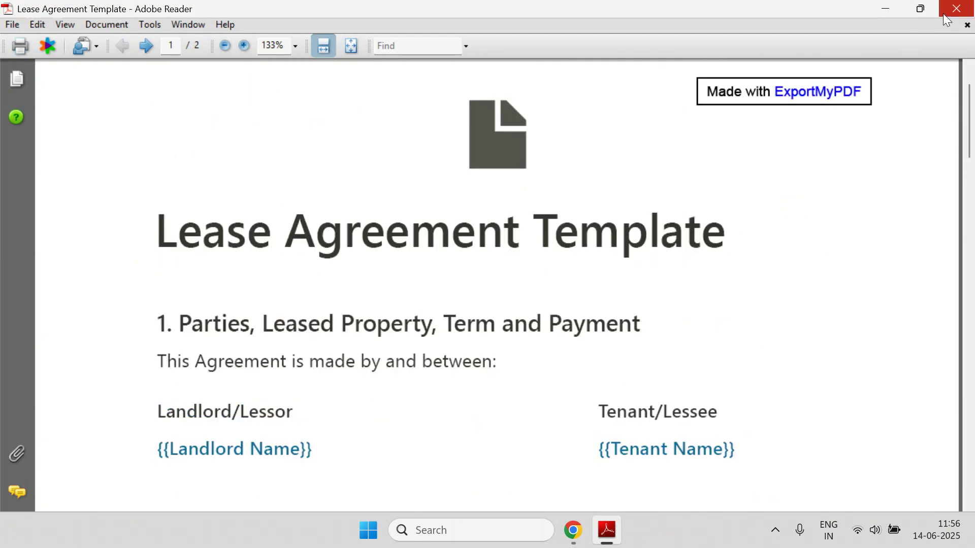
pyautogui.click(954, 10)
# Return to Chrome and place the published Lease Agreements Database tab beside the Lease Agreement Template tab.
pyautogui.moveTo(589, 530)
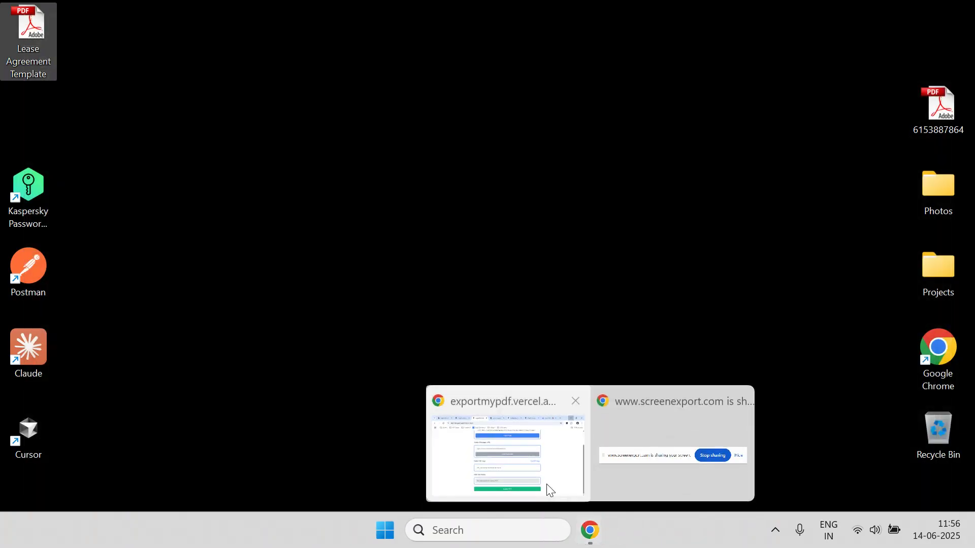
pyautogui.click(538, 477)
pyautogui.scroll(1, 455, 250)
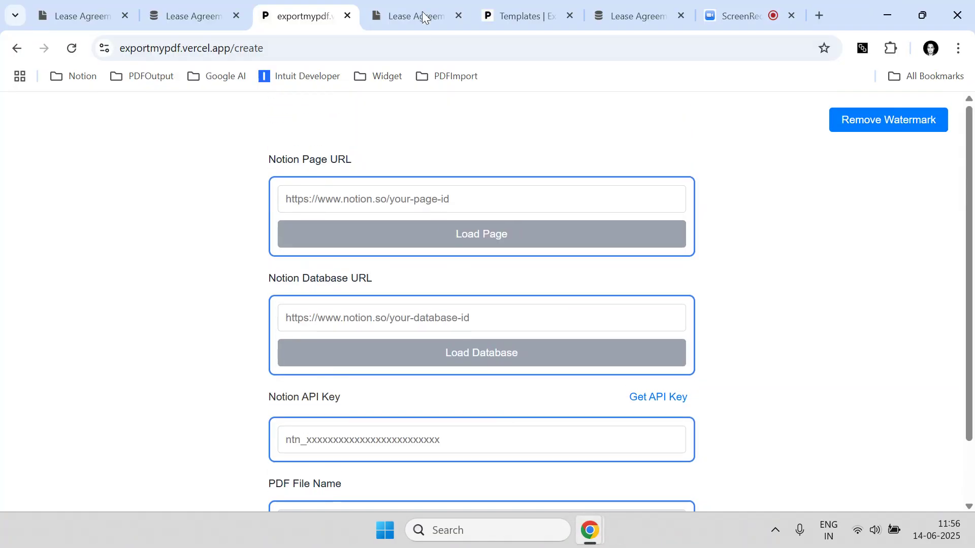
pyautogui.click(422, 12)
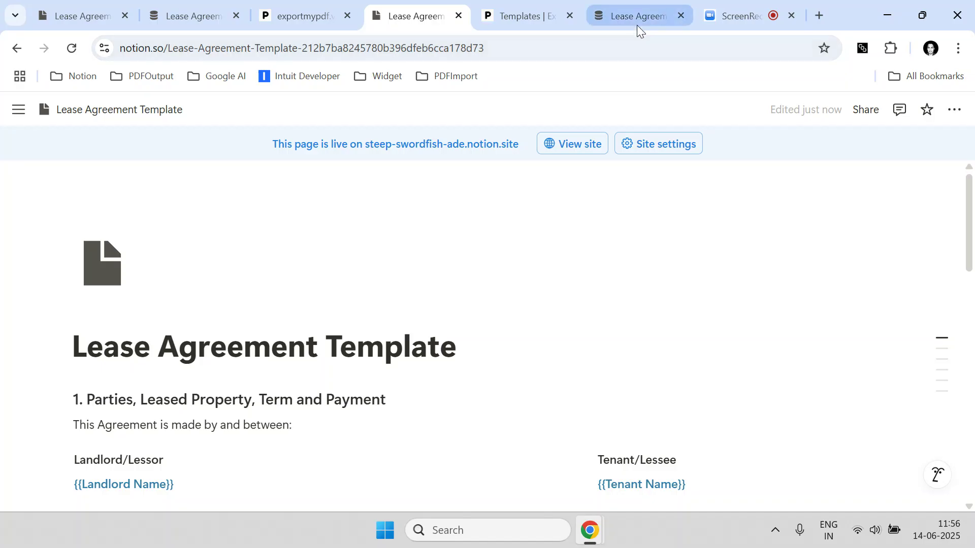
pyautogui.moveTo(636, 26); pyautogui.dragTo(531, 24)
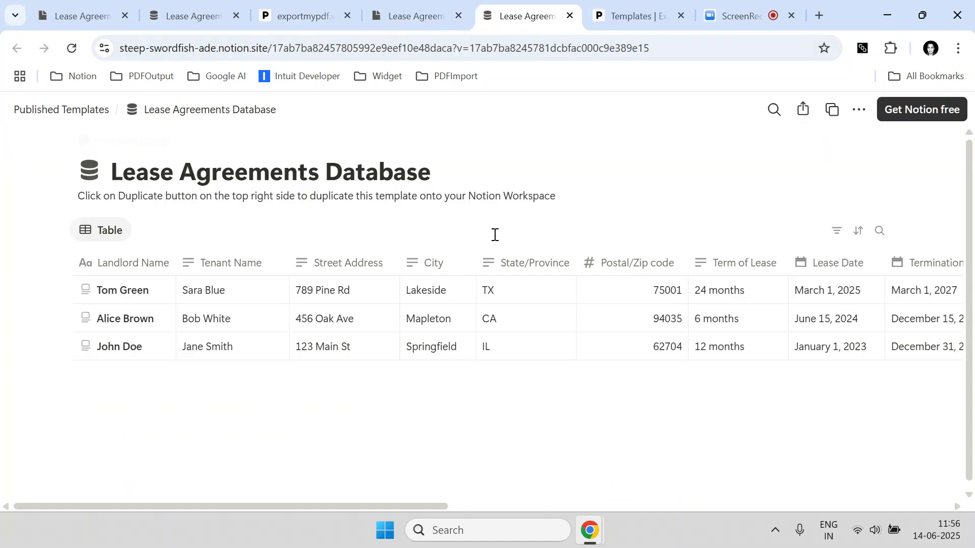
pyautogui.click(733, 20)
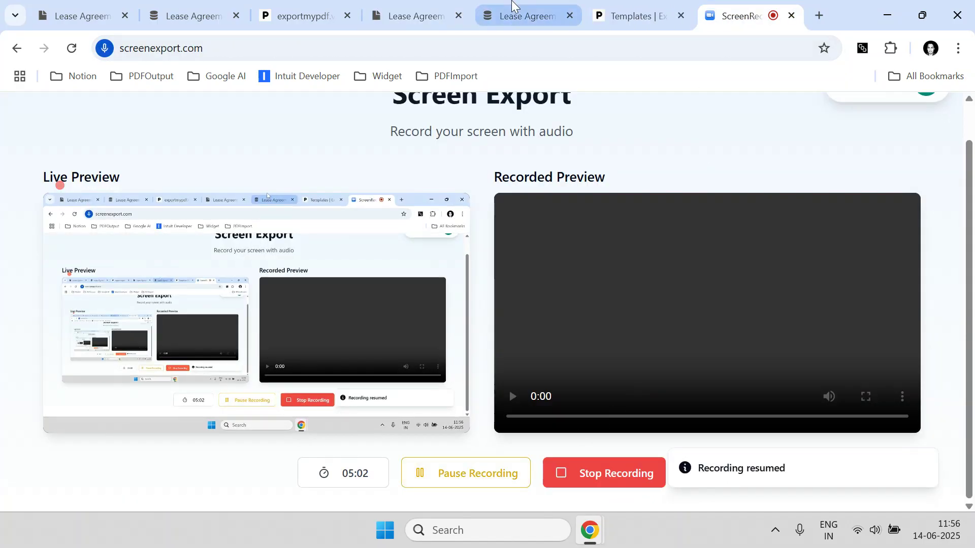
pyautogui.click(522, 16)
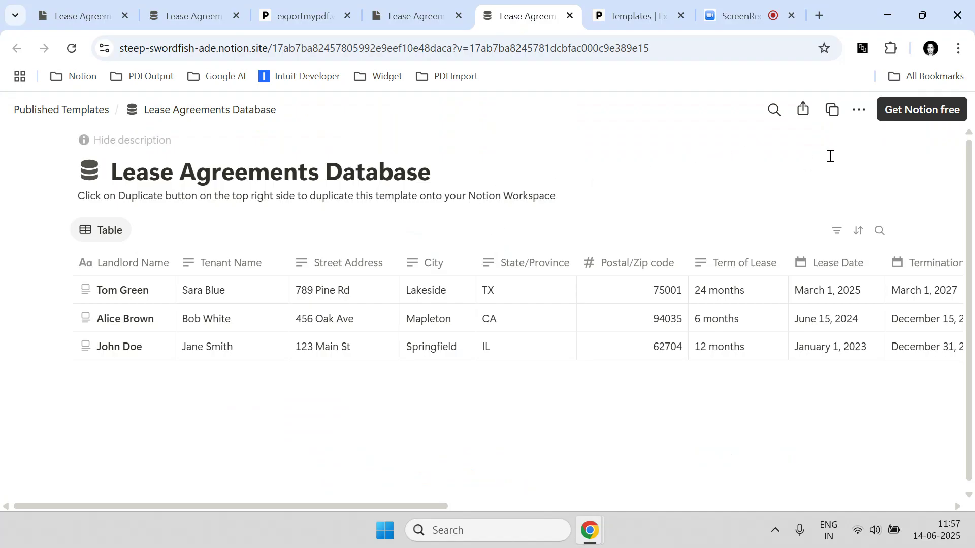
# Duplicate the Lease Agreements Database into the private section of The Accountant Guy workspace and open the copy.
pyautogui.click(830, 122)
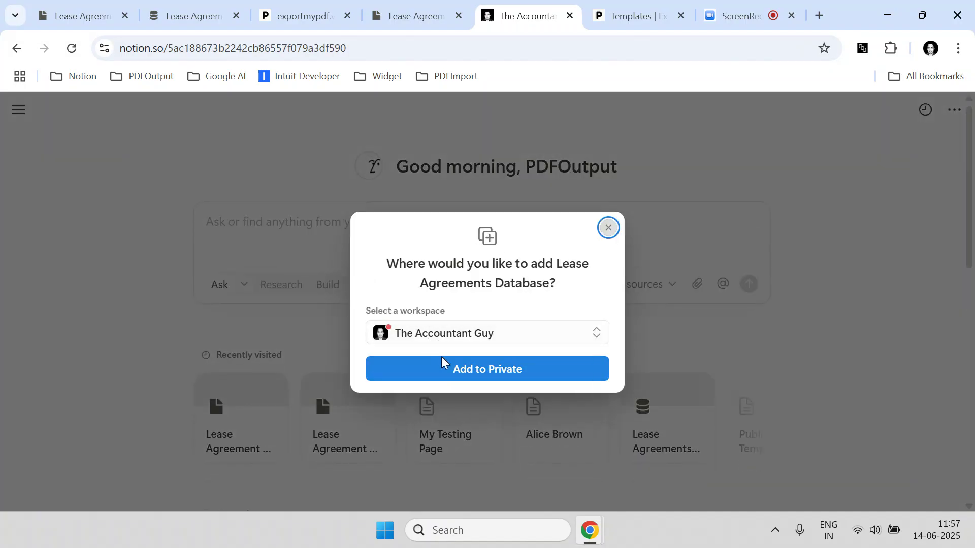
pyautogui.click(442, 379)
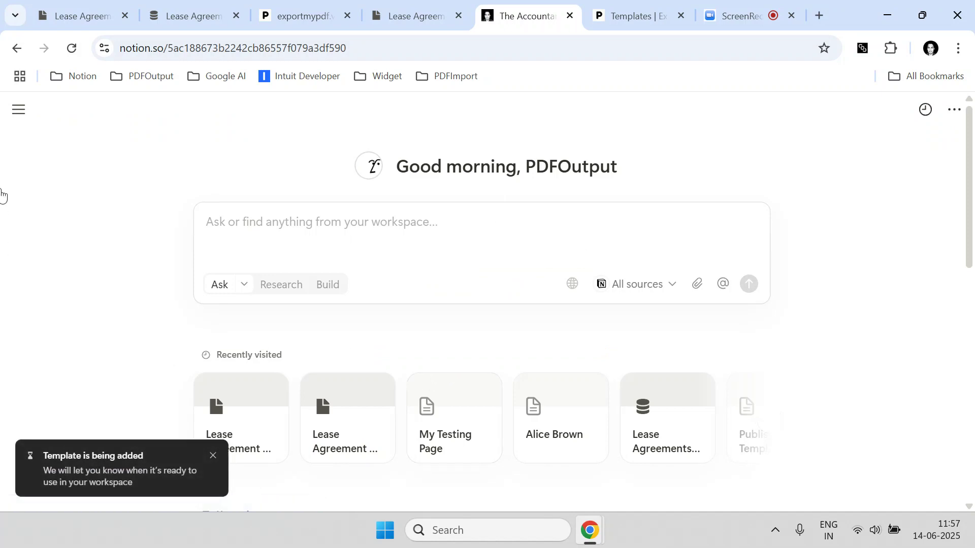
pyautogui.moveTo(2, 195)
pyautogui.scroll(-5, 146, 302)
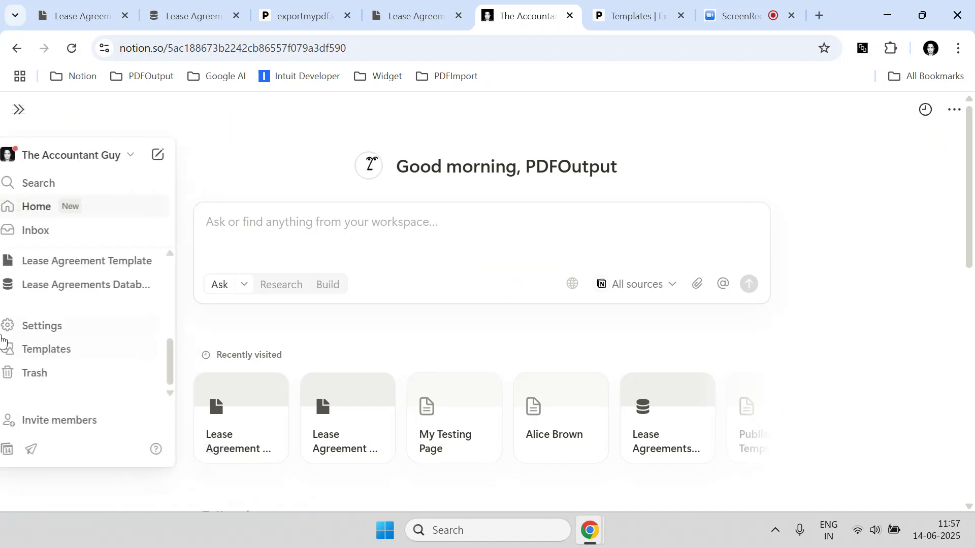
pyautogui.click(68, 295)
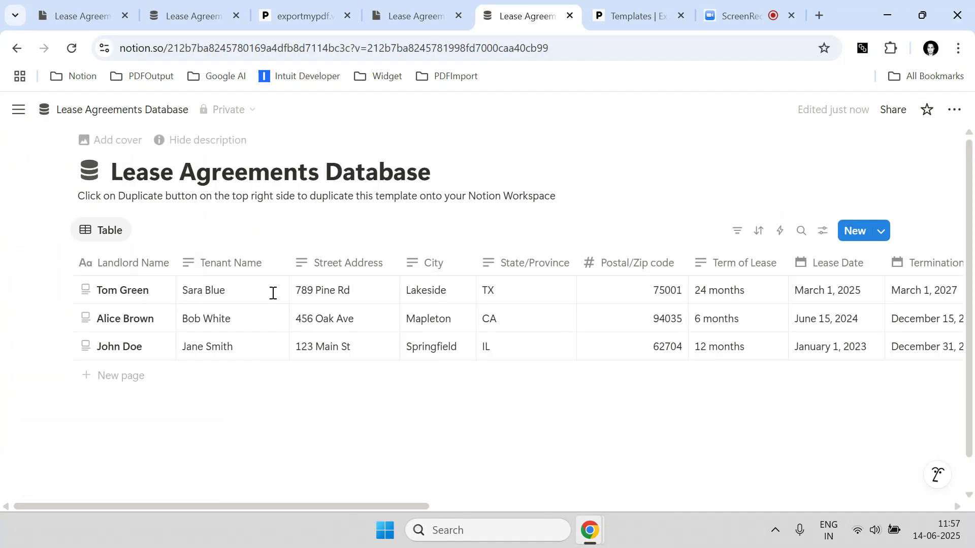
# Compare the {{Landlord Name}} placeholder in the Lease Agreement Template with the columns of the duplicated database.
pyautogui.click(376, 15)
pyautogui.scroll(-4, 289, 216)
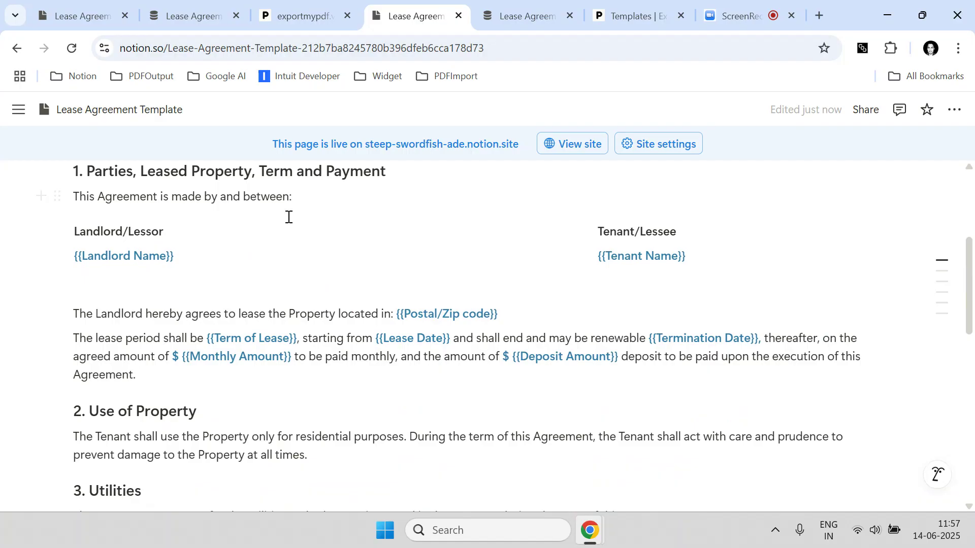
pyautogui.moveTo(83, 257); pyautogui.dragTo(168, 258)
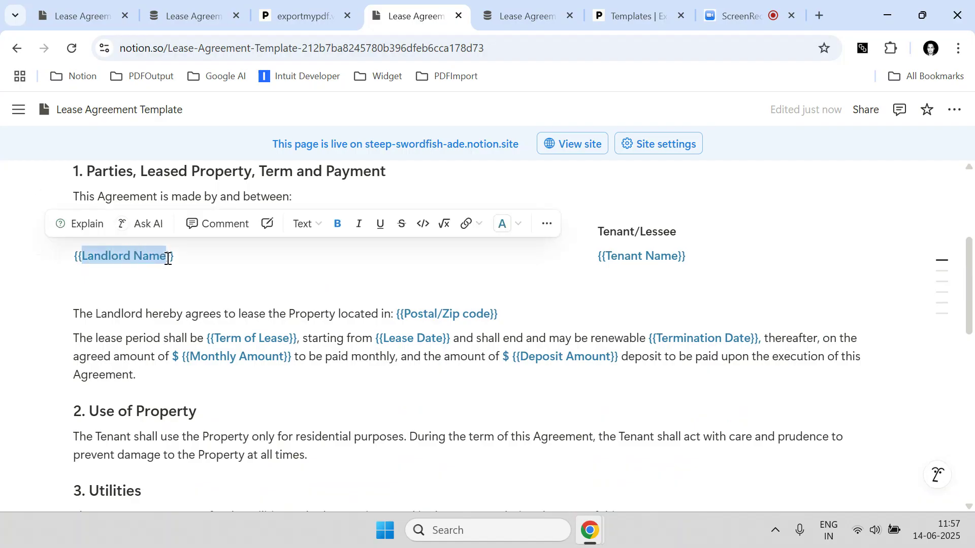
pyautogui.hotkey('ctrl', 'Tab')
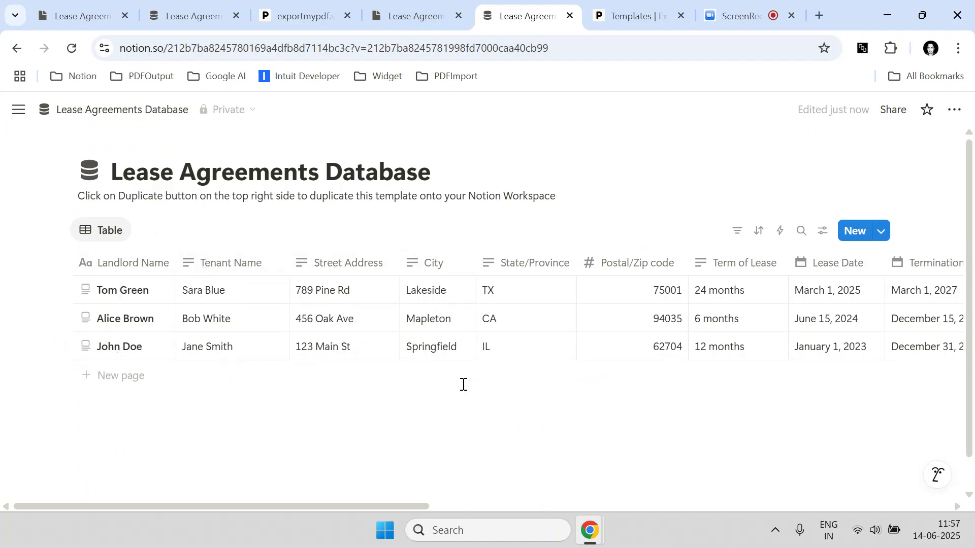
# Delete the generatePDF property from the duplicated Lease Agreements Database.
pyautogui.moveTo(367, 507); pyautogui.dragTo(949, 504)
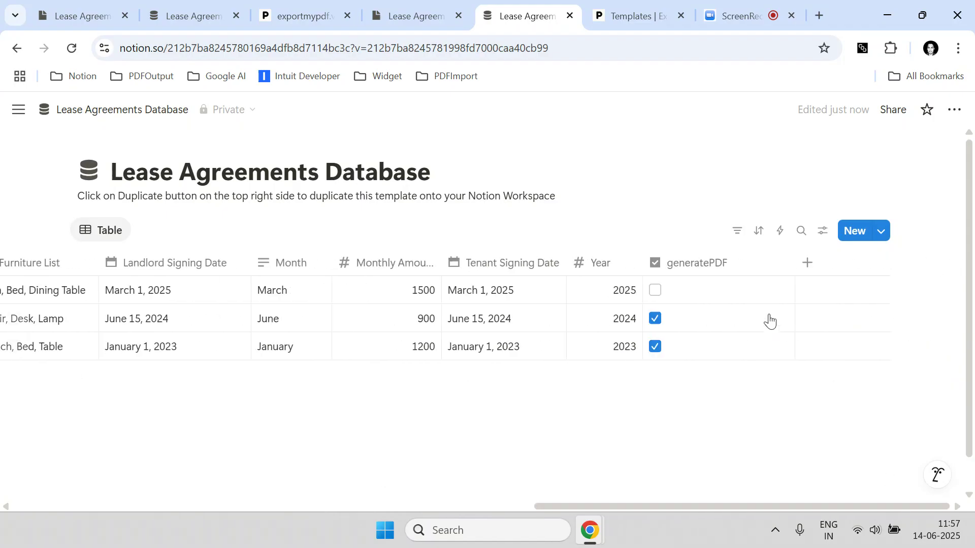
pyautogui.click(747, 271)
pyautogui.scroll(-1, 680, 483)
pyautogui.click(699, 490)
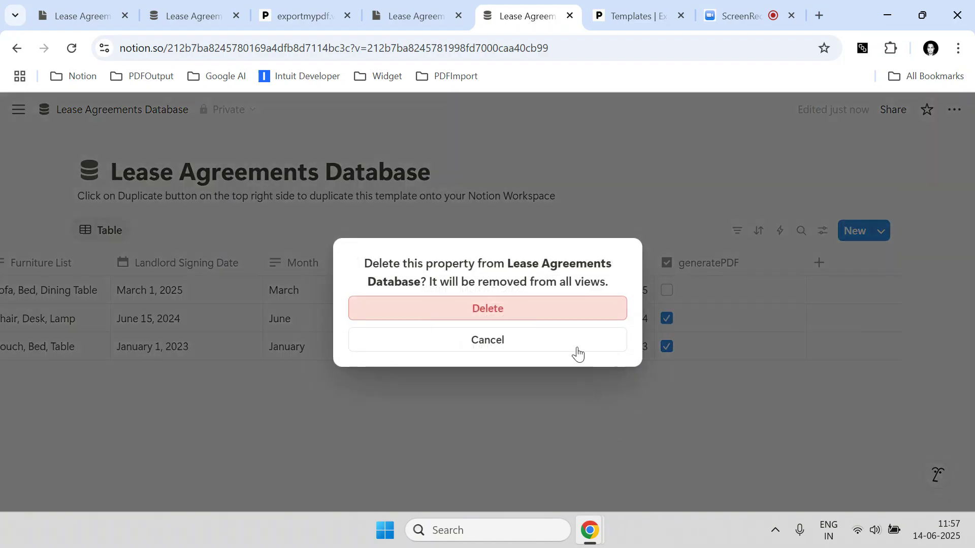
pyautogui.click(569, 314)
pyautogui.moveTo(740, 507); pyautogui.dragTo(728, 545)
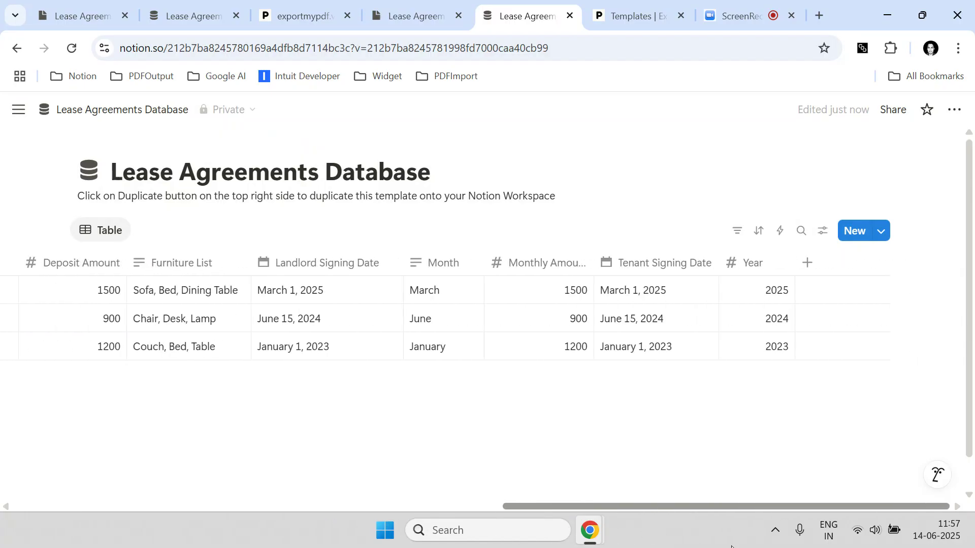
# Skim the whole Lease Agreement Template and return to the Lease Agreements Database.
pyautogui.click(447, 19)
pyautogui.scroll(-15, 446, 285)
pyautogui.scroll(20, 447, 293)
pyautogui.click(526, 16)
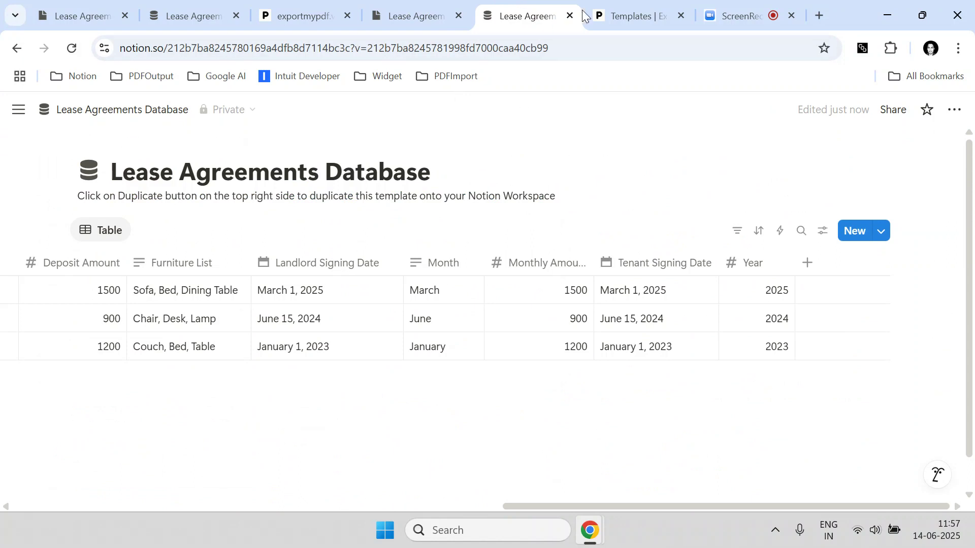
# Copy the Lease Agreement Template page's address from Notion and paste it as the Notion Page URL in ExportMyPDF.
pyautogui.click(311, 12)
pyautogui.click(330, 201)
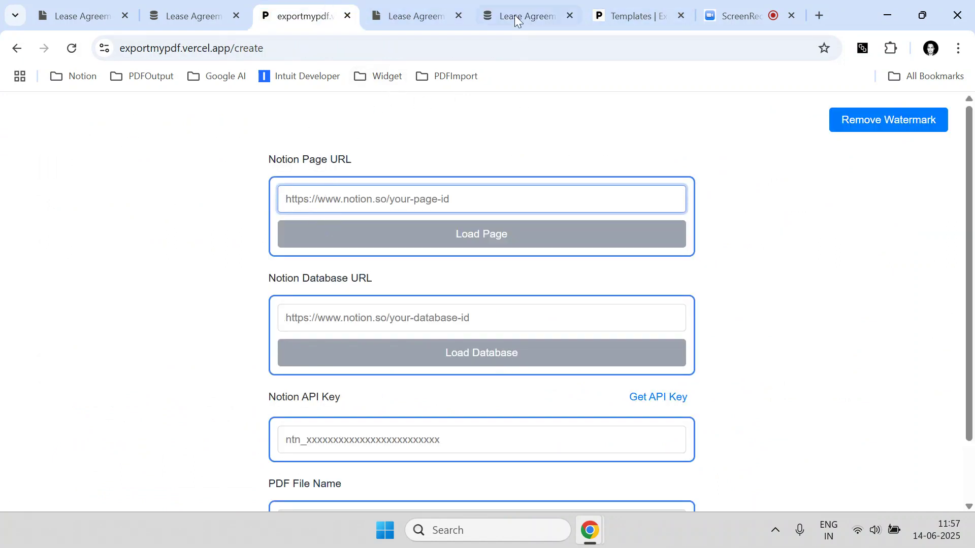
pyautogui.click(421, 16)
pyautogui.click(430, 47)
pyautogui.rightClick(429, 49)
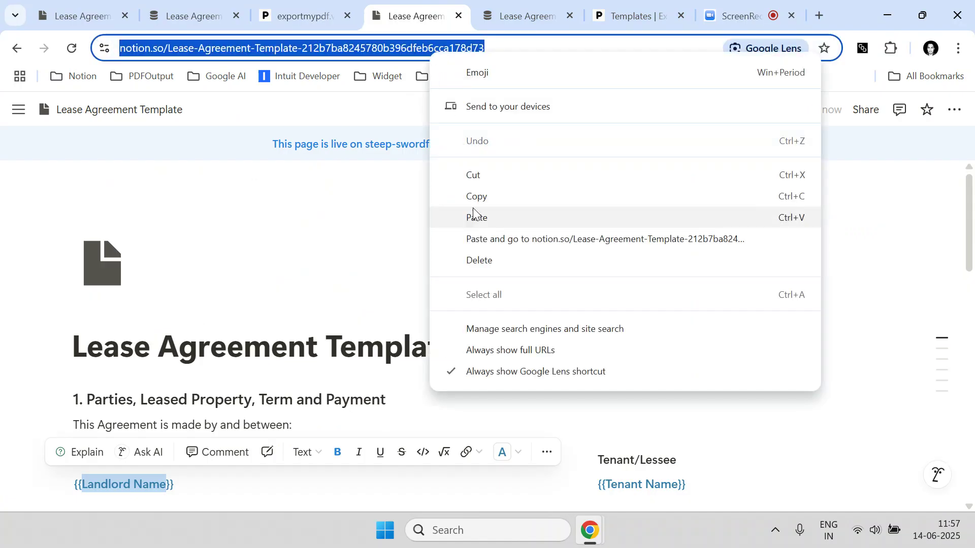
pyautogui.click(475, 199)
pyautogui.click(272, 145)
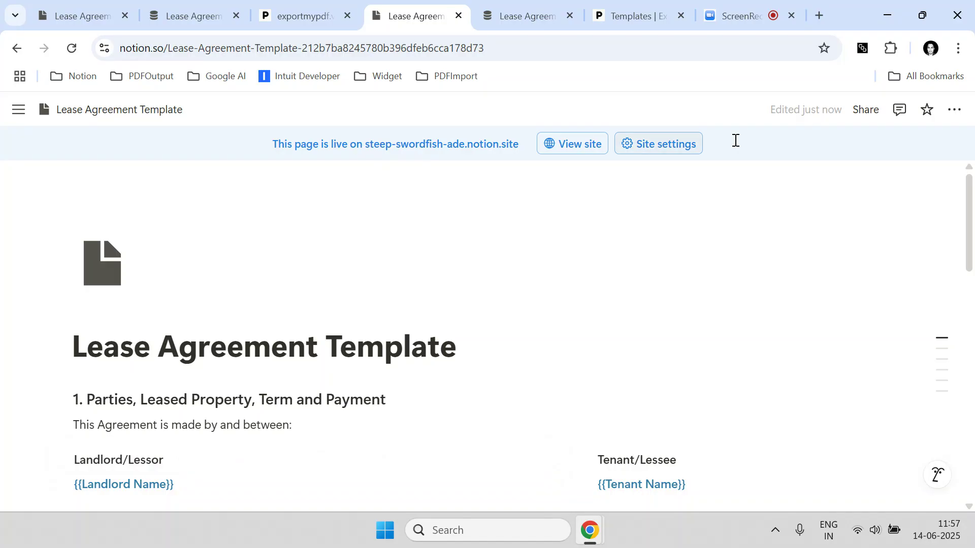
pyautogui.click(872, 110)
pyautogui.click(302, 15)
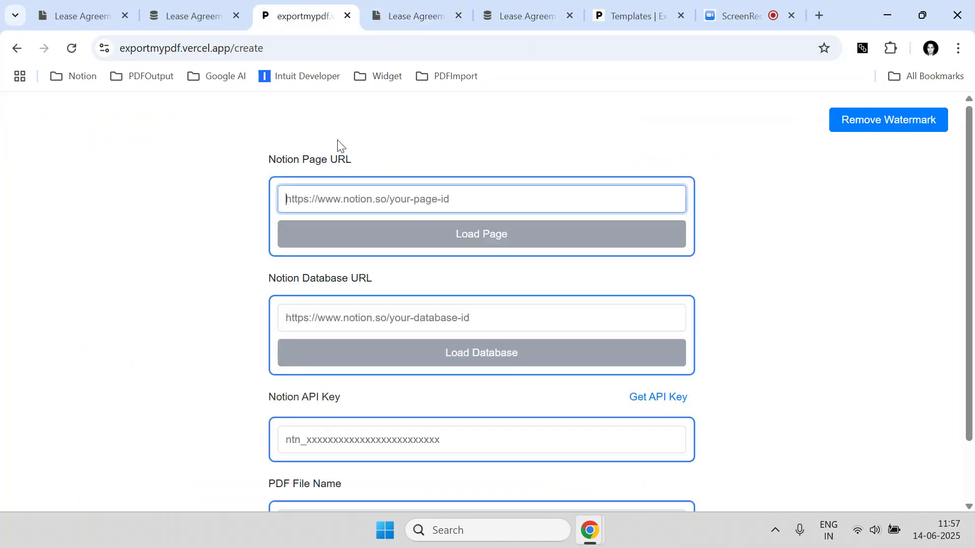
pyautogui.rightClick(344, 195)
pyautogui.click(393, 339)
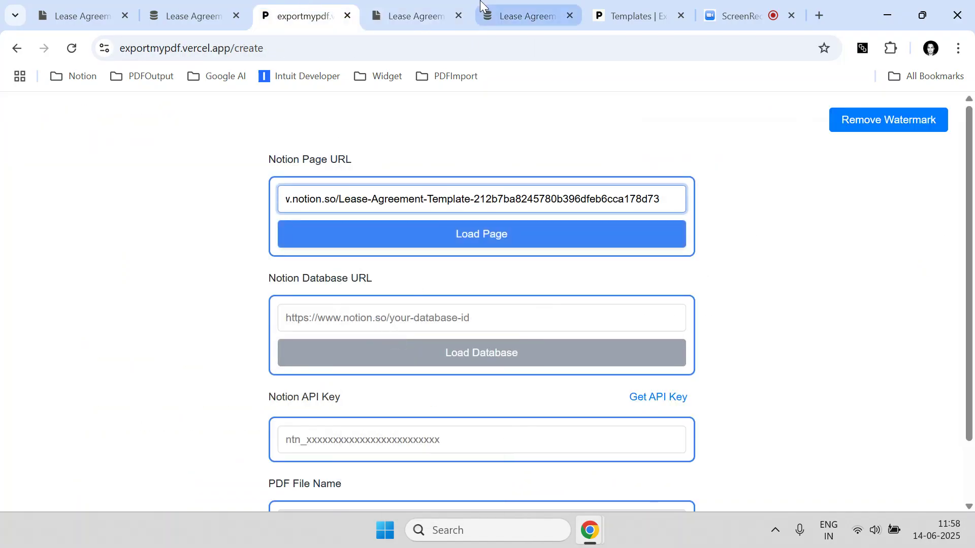
# Publish the duplicated Lease Agreements Database to the web from Notion.
pyautogui.click(498, 4)
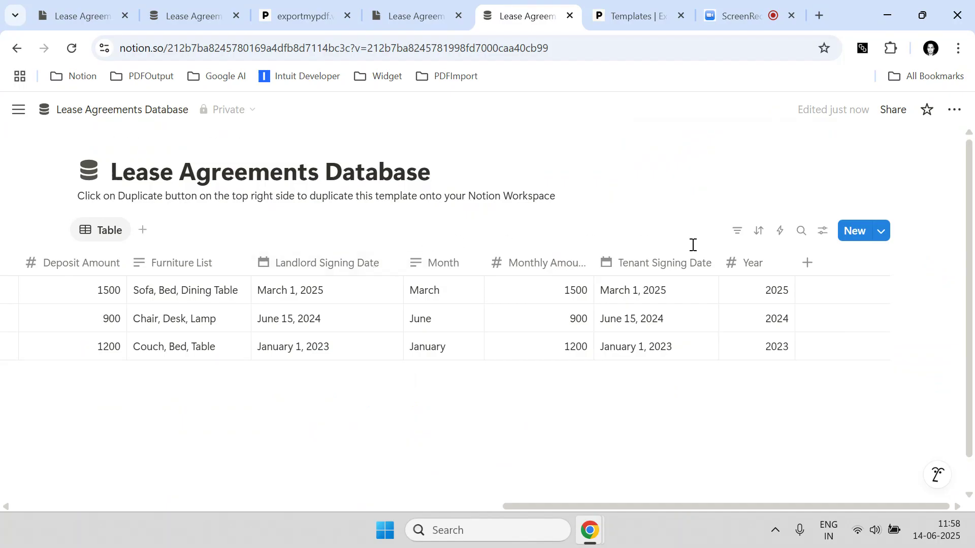
pyautogui.click(894, 121)
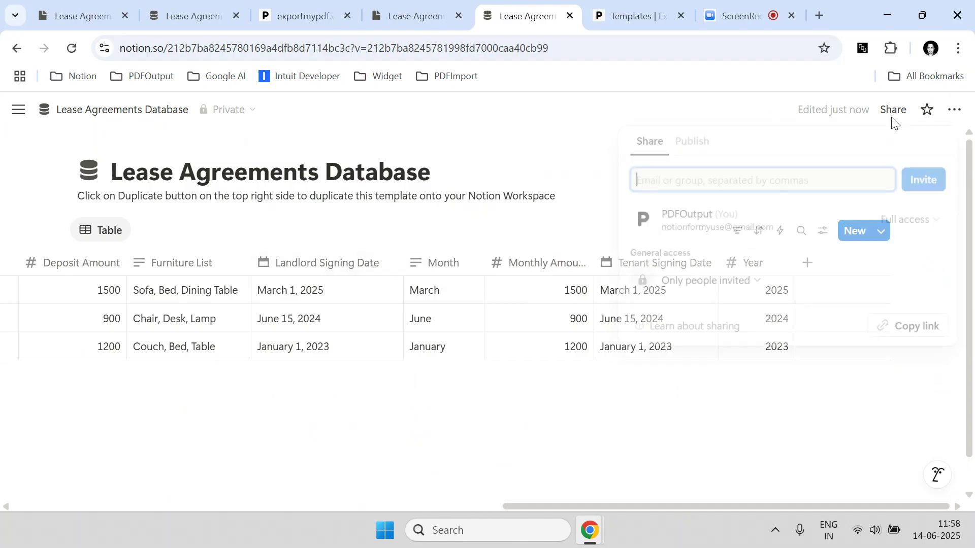
pyautogui.click(677, 151)
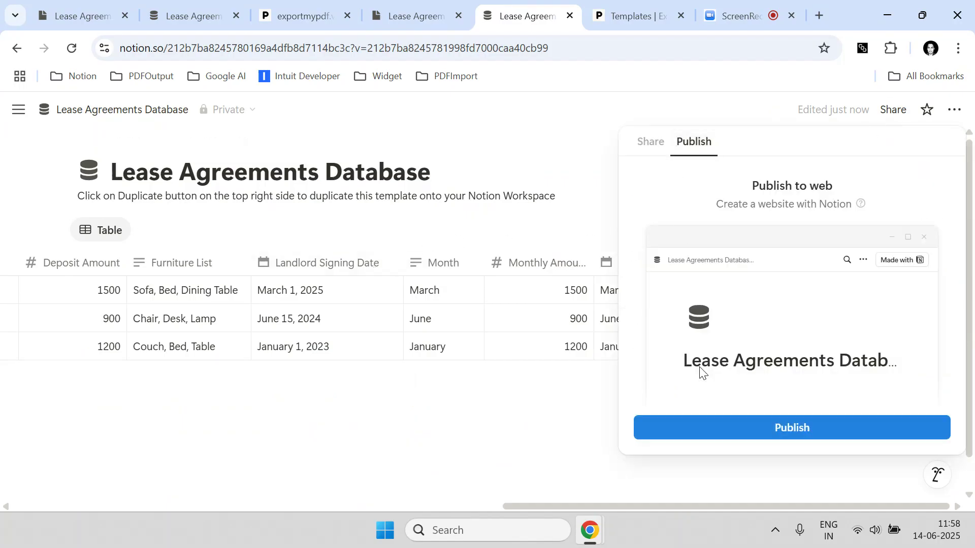
pyautogui.click(698, 427)
pyautogui.click(426, 19)
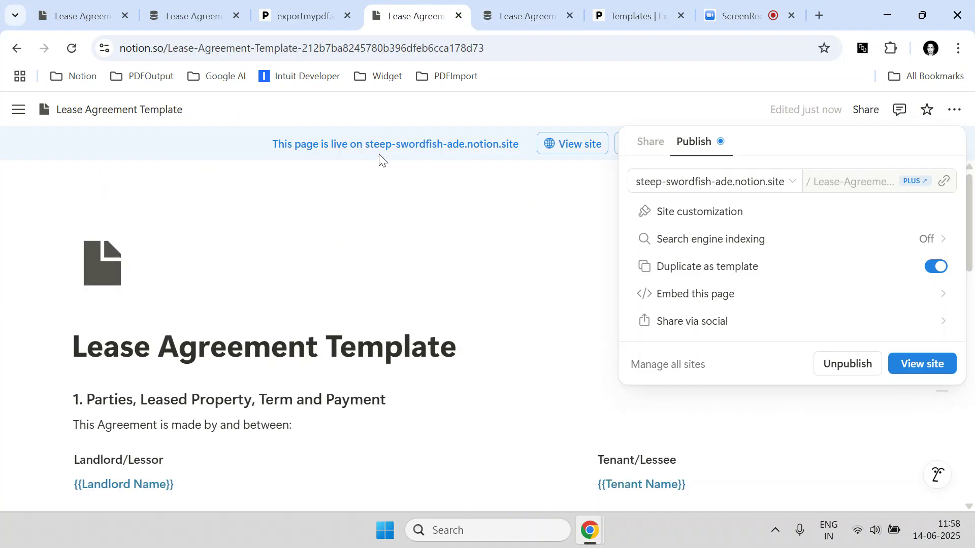
pyautogui.hotkey('ctrl', 'Tab')
pyautogui.click(362, 153)
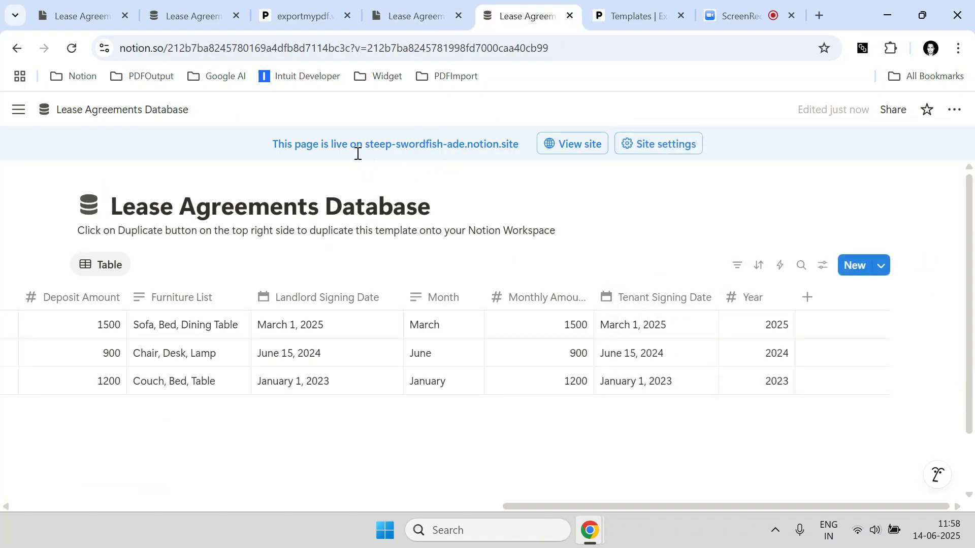
# Copy the Lease Agreements Database address and paste it as the Notion Database URL in ExportMyPDF.
pyautogui.click(603, 48)
pyautogui.rightClick(538, 46)
pyautogui.click(589, 190)
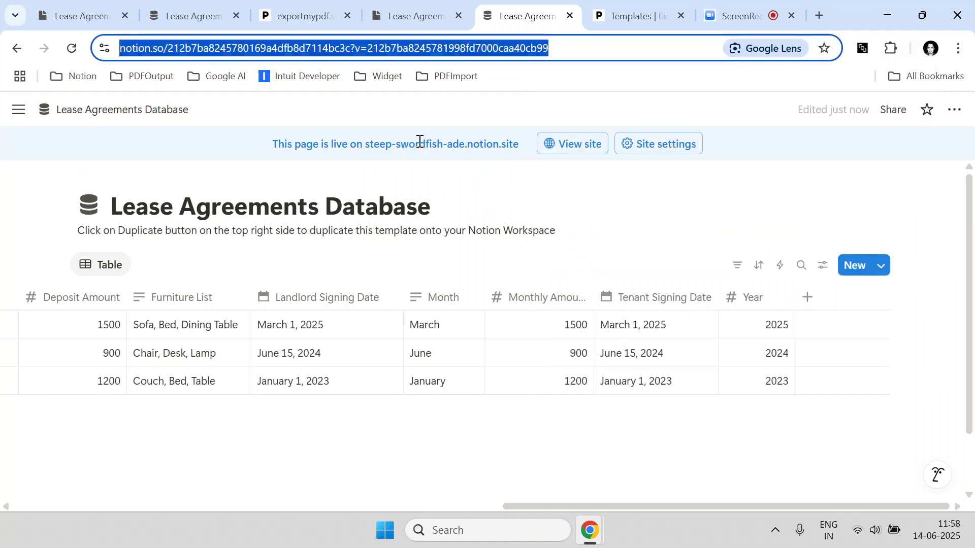
pyautogui.click(300, 15)
pyautogui.click(304, 316)
pyautogui.rightClick(356, 318)
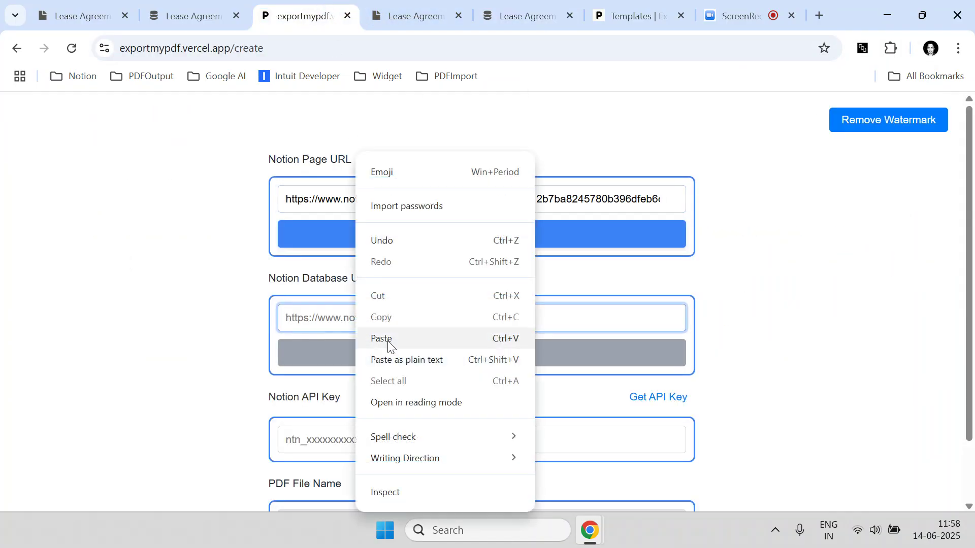
pyautogui.click(397, 339)
# Check the Notion API Key requirement in ExportMyPDF and follow its Get API Key link to Notion's integrations page.
pyautogui.scroll(-2, 323, 367)
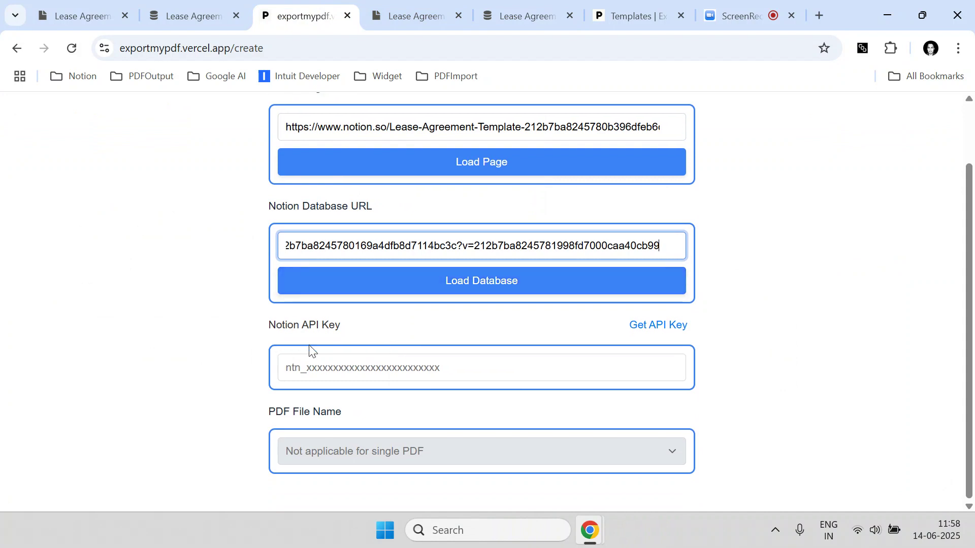
pyautogui.moveTo(273, 331); pyautogui.dragTo(360, 342)
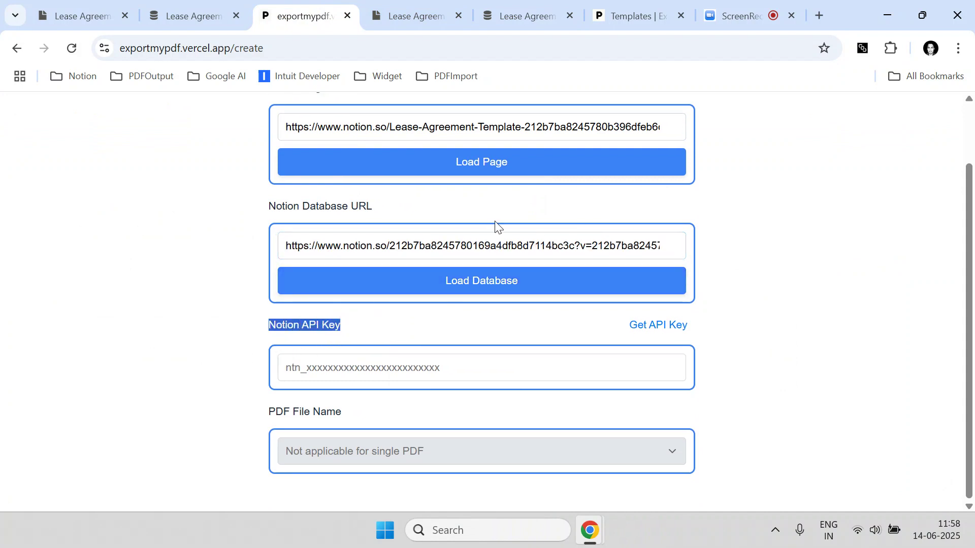
pyautogui.scroll(2, 412, 263)
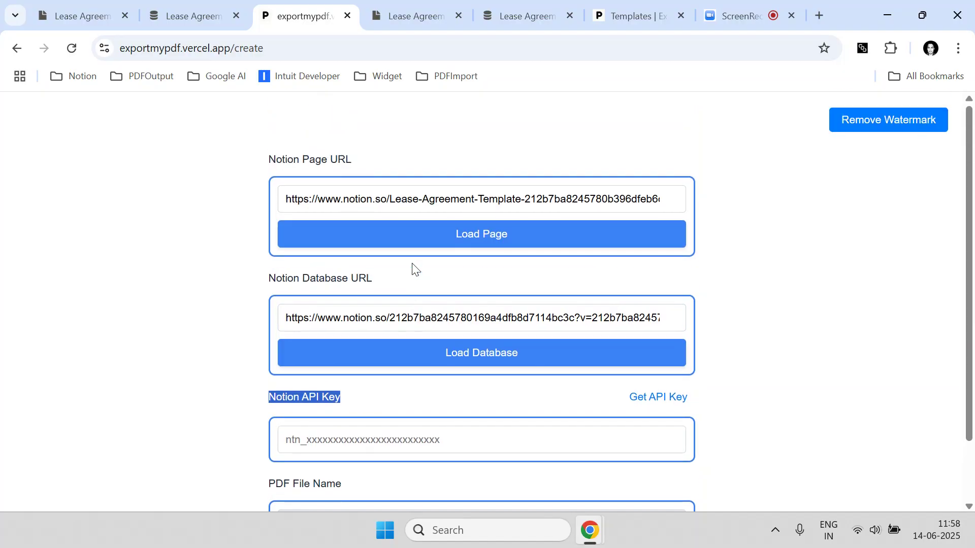
pyautogui.click(523, 15)
pyautogui.click(351, 2)
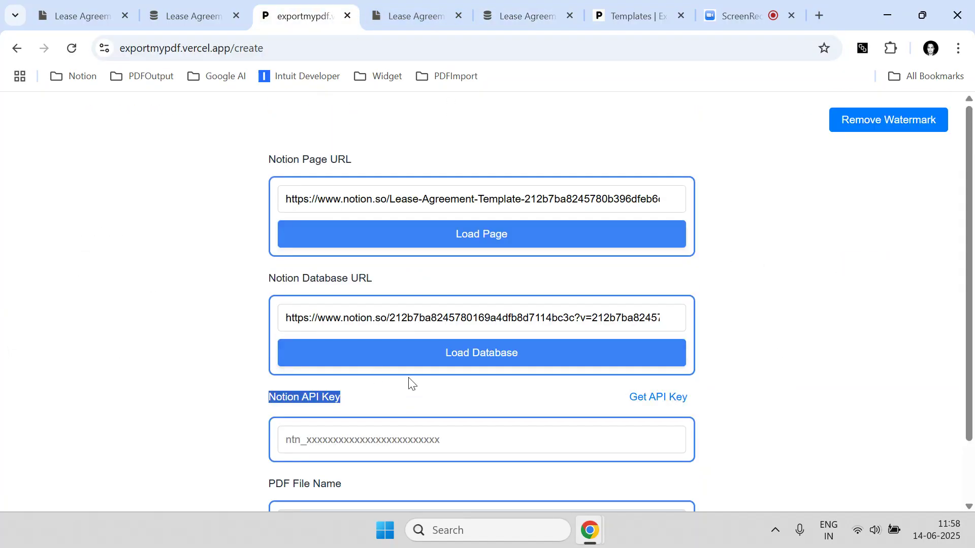
pyautogui.scroll(-2, 412, 383)
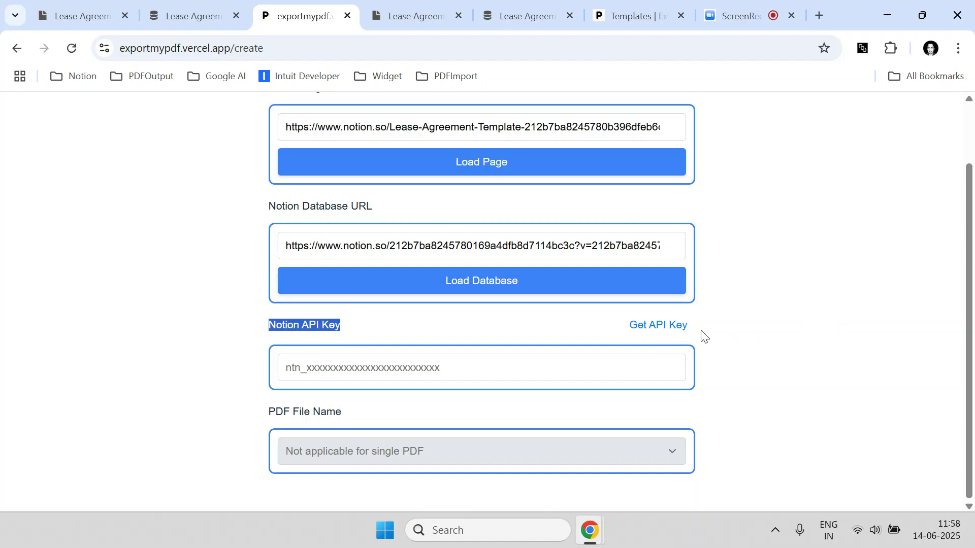
pyautogui.click(650, 326)
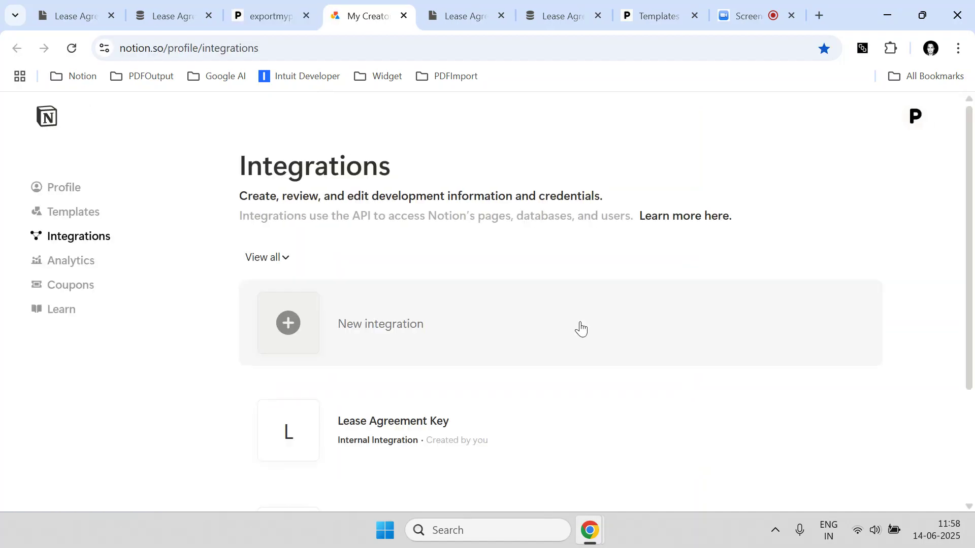
# Delete the existing Lease Agreement Key and My API Key integrations.
pyautogui.scroll(-3, 579, 327)
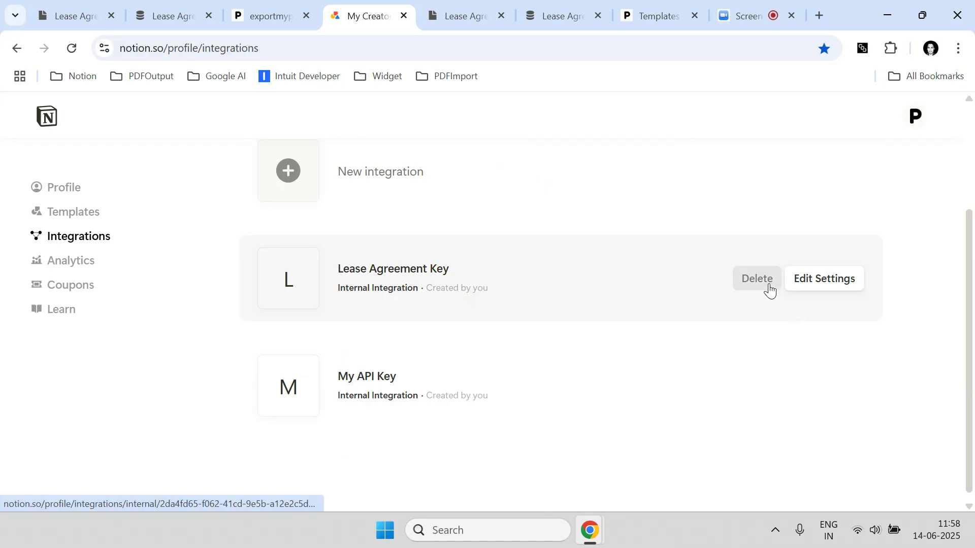
pyautogui.click(768, 283)
pyautogui.click(539, 358)
pyautogui.click(757, 378)
pyautogui.click(527, 358)
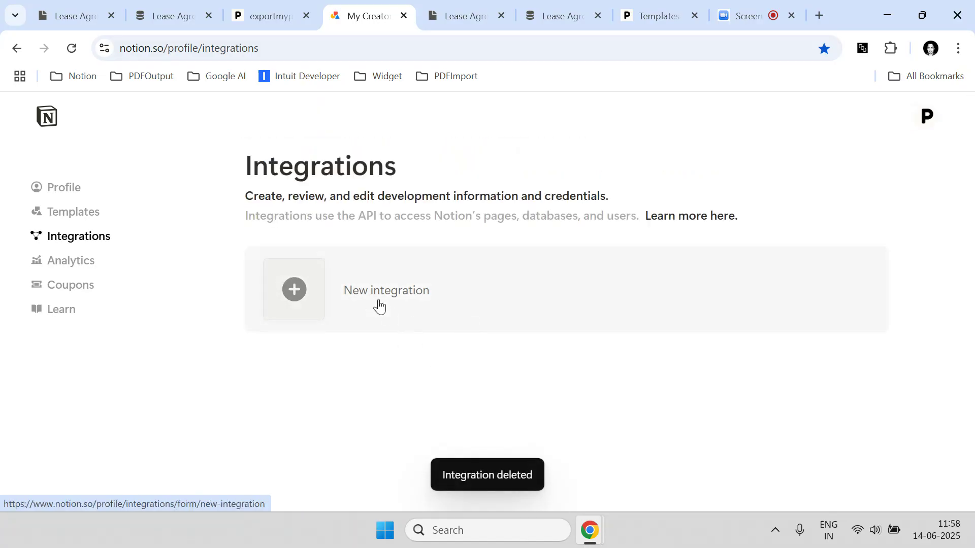
# Create and save an internal integration named Leases for The Accountant Guy workspace.
pyautogui.click(379, 306)
pyautogui.click(367, 218)
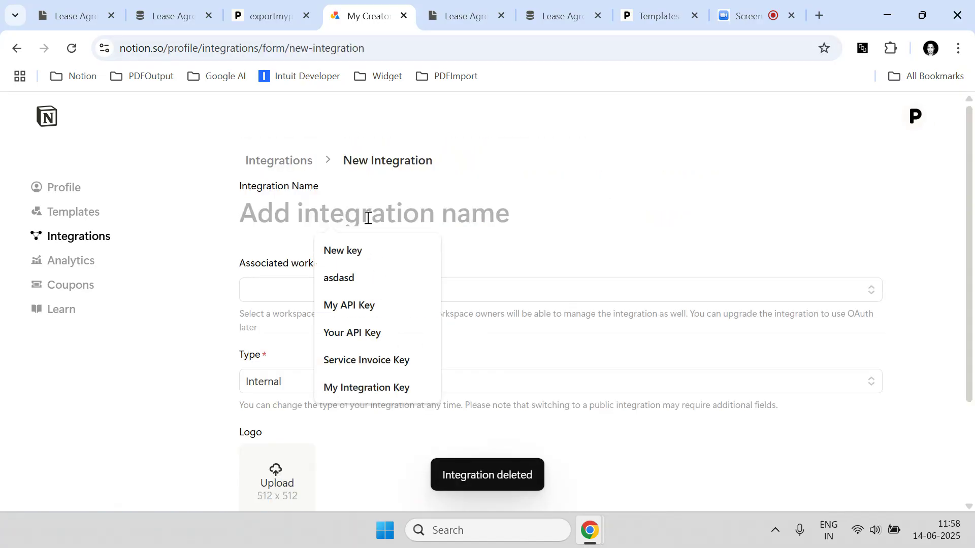
pyautogui.write('LE')
pyautogui.write('eases')
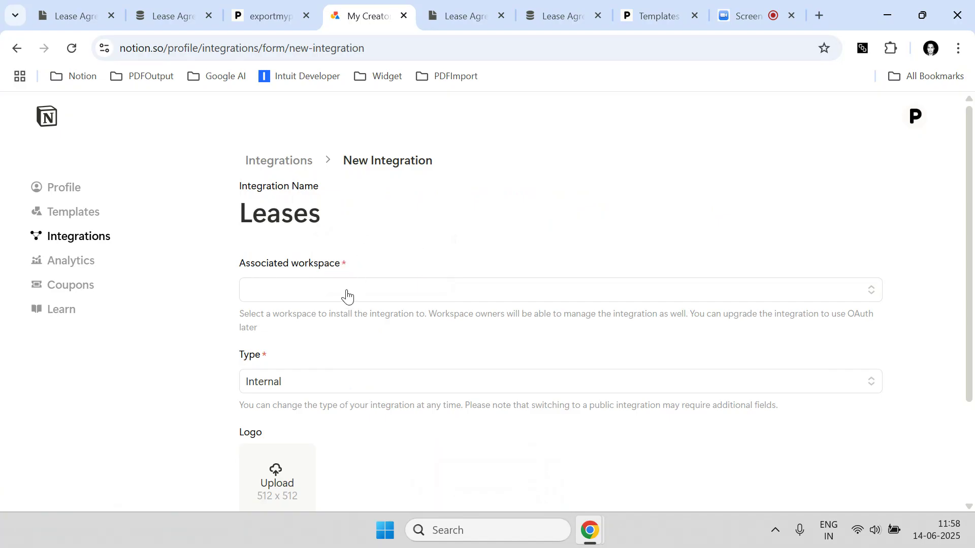
pyautogui.click(347, 295)
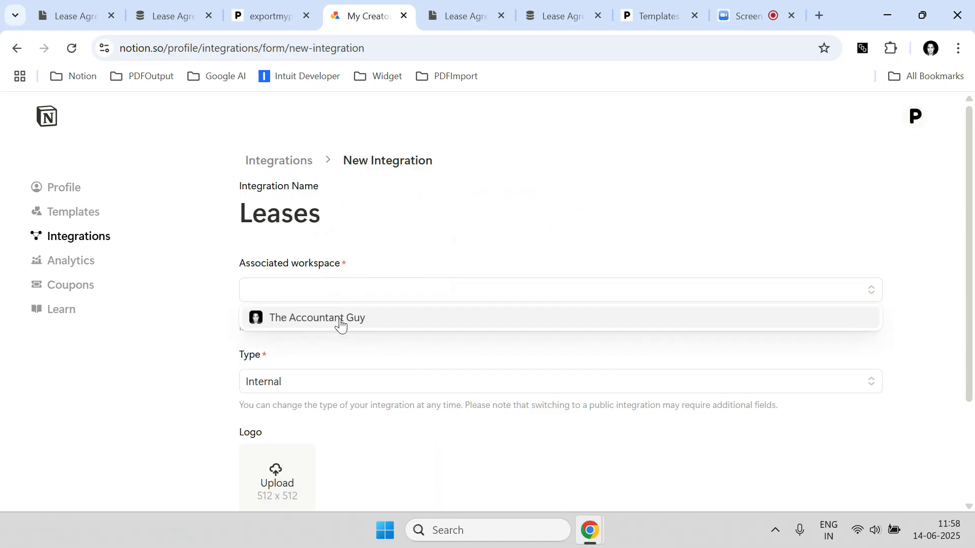
pyautogui.click(334, 318)
pyautogui.scroll(-3, 839, 457)
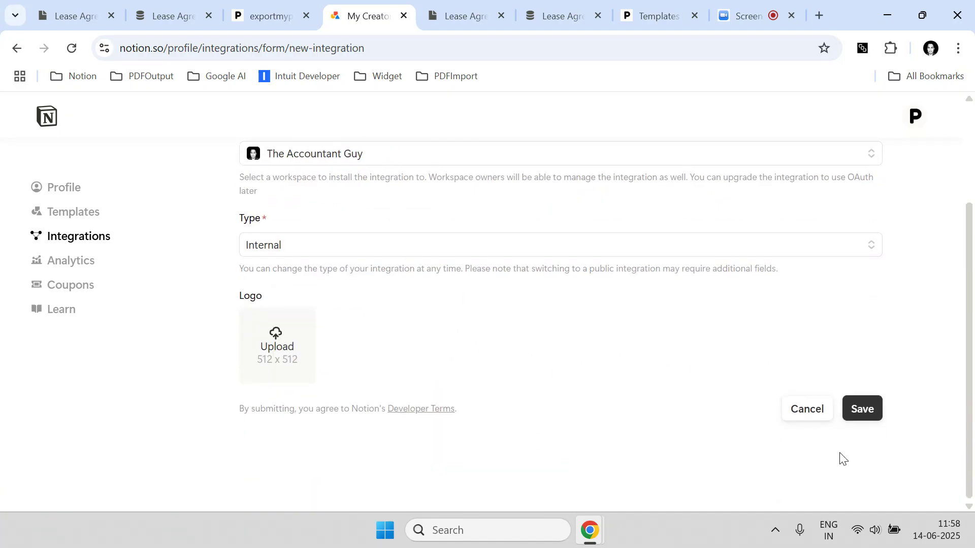
pyautogui.click(871, 409)
pyautogui.click(612, 262)
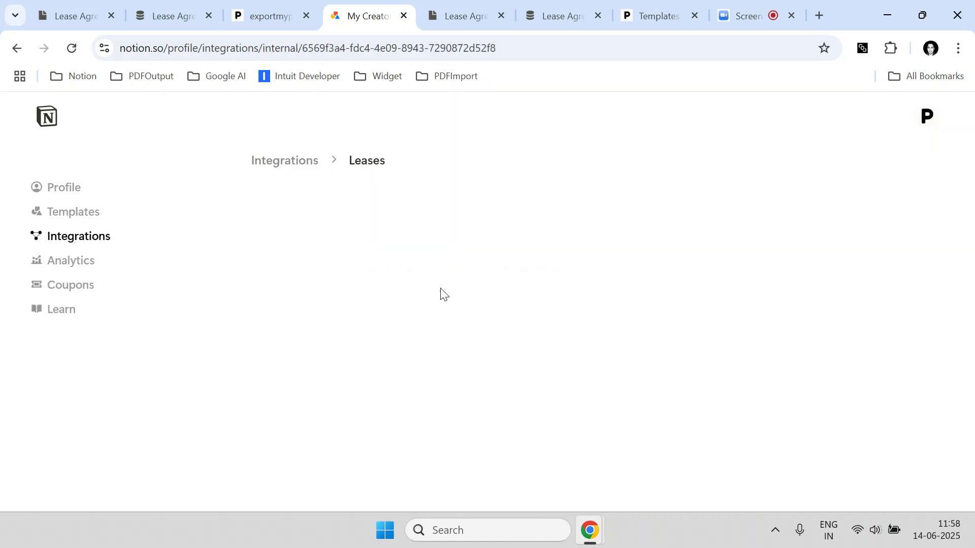
# Open the Leases integration from the integrations list, reveal its internal integration secret and copy it.
pyautogui.click(59, 246)
pyautogui.scroll(-1, 583, 298)
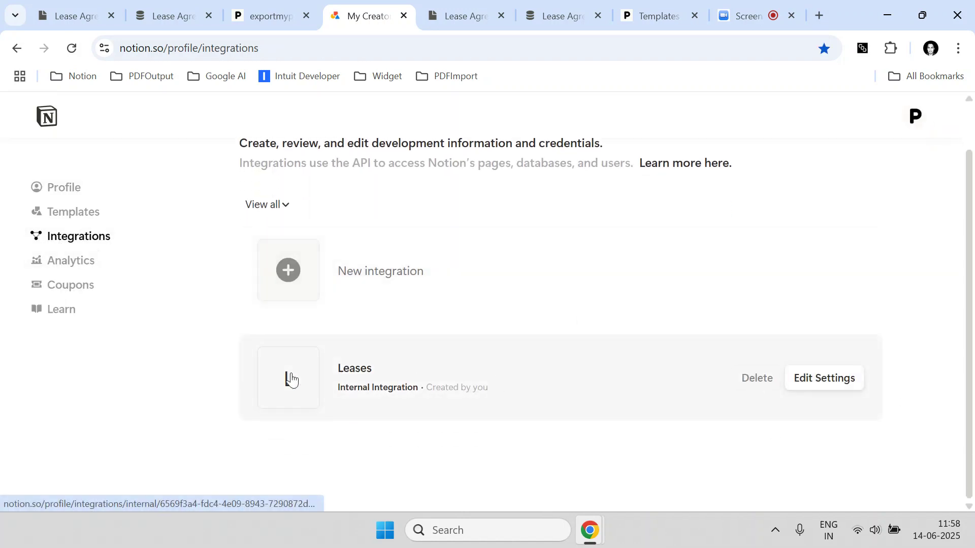
pyautogui.click(529, 394)
pyautogui.scroll(-3, 531, 396)
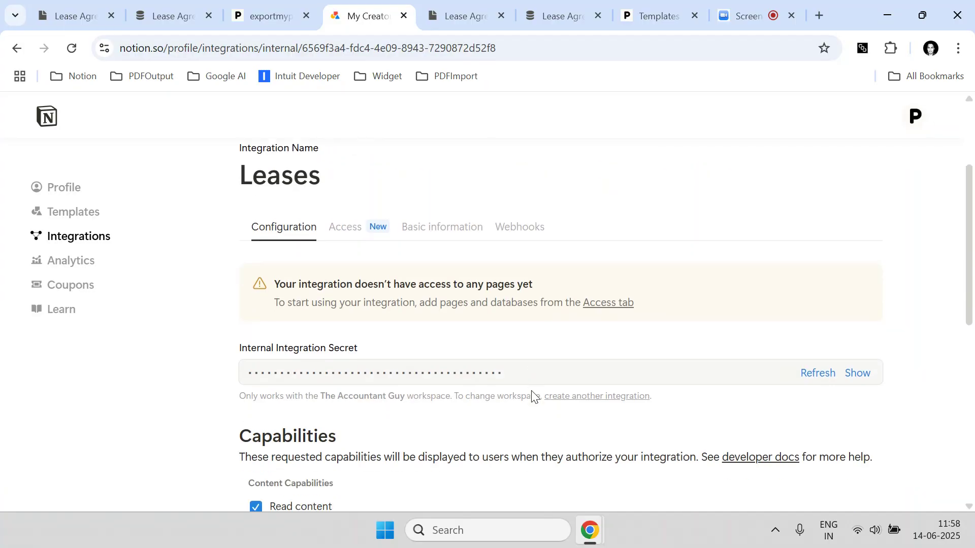
pyautogui.moveTo(256, 349); pyautogui.dragTo(365, 349)
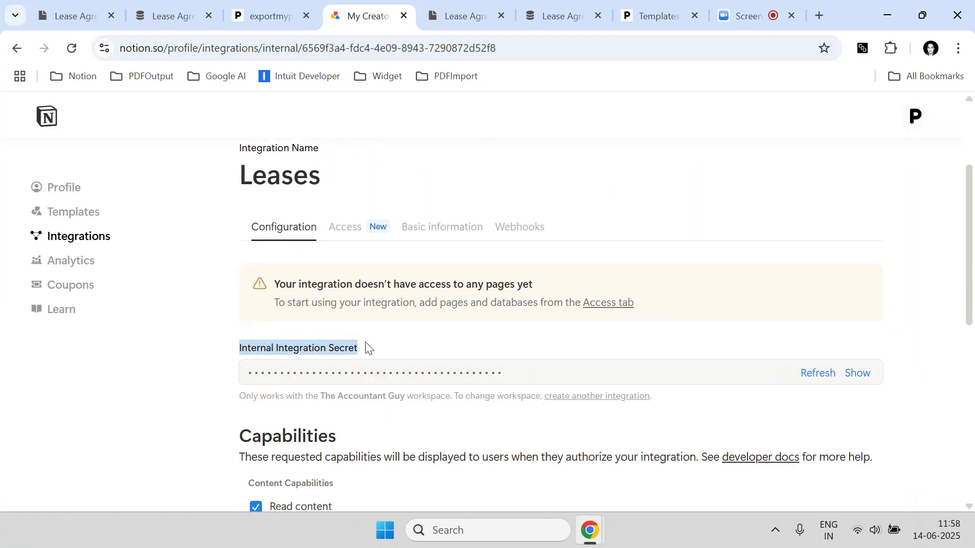
pyautogui.click(863, 386)
pyautogui.moveTo(581, 376); pyautogui.dragTo(247, 391)
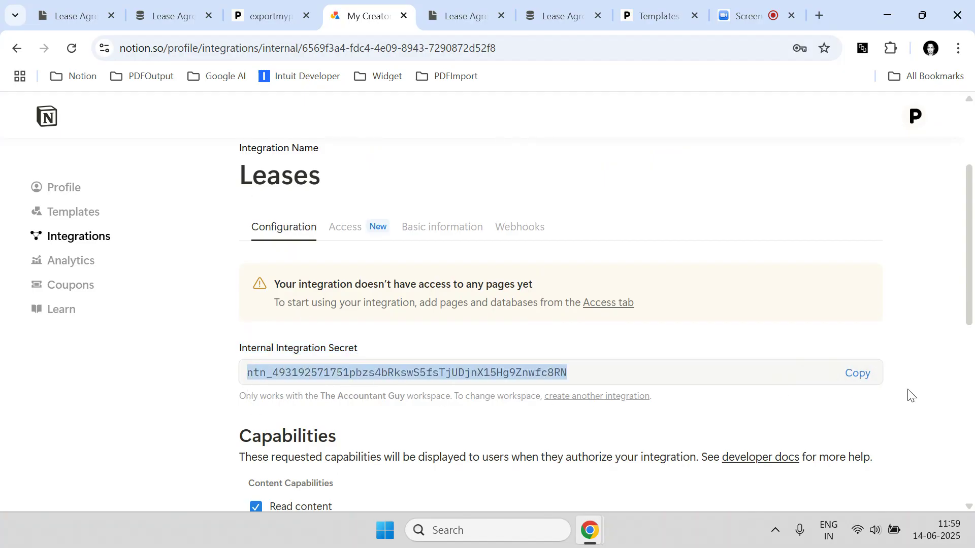
pyautogui.click(864, 380)
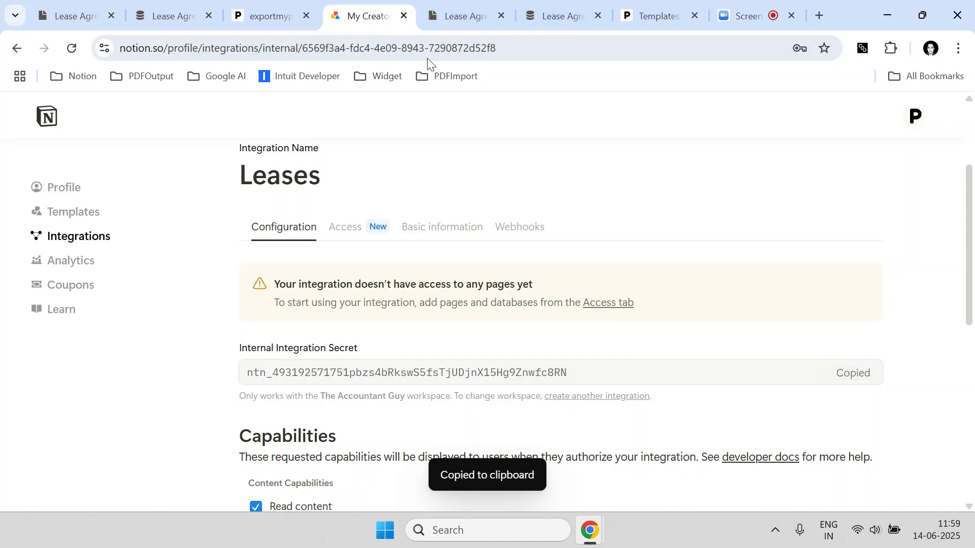
# Paste the copied integration secret into the Notion API Key field in ExportMyPDF.
pyautogui.click(304, 9)
pyautogui.click(312, 365)
pyautogui.rightClick(312, 365)
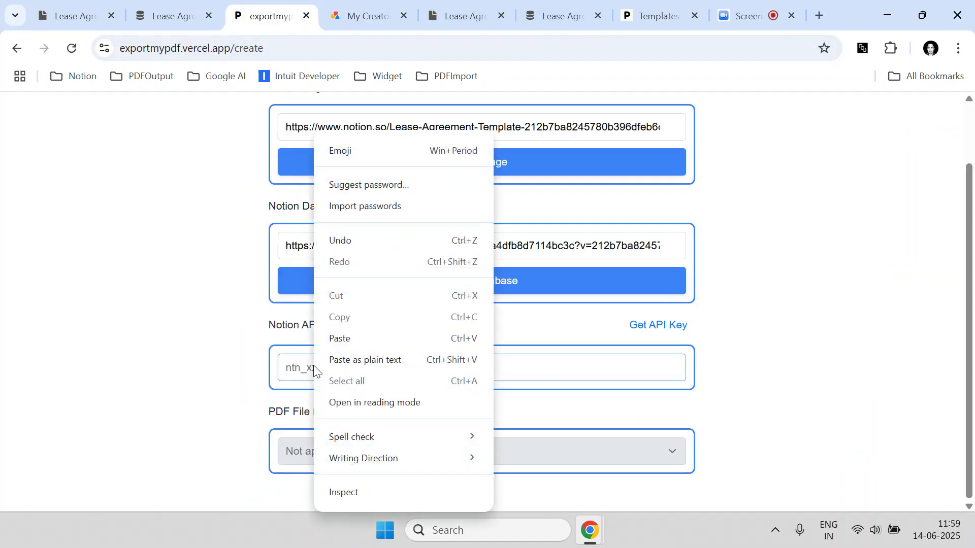
pyautogui.click(344, 339)
pyautogui.click(366, 16)
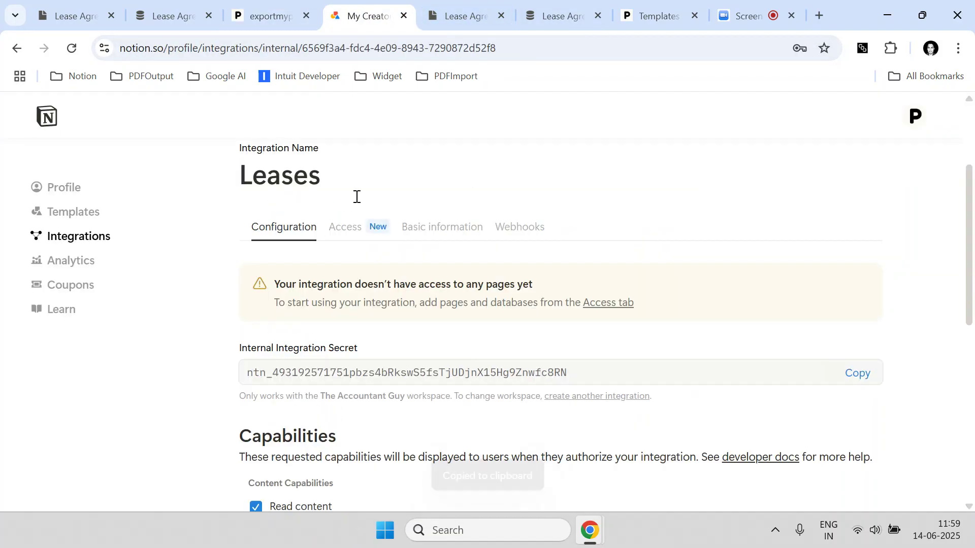
pyautogui.click(287, 13)
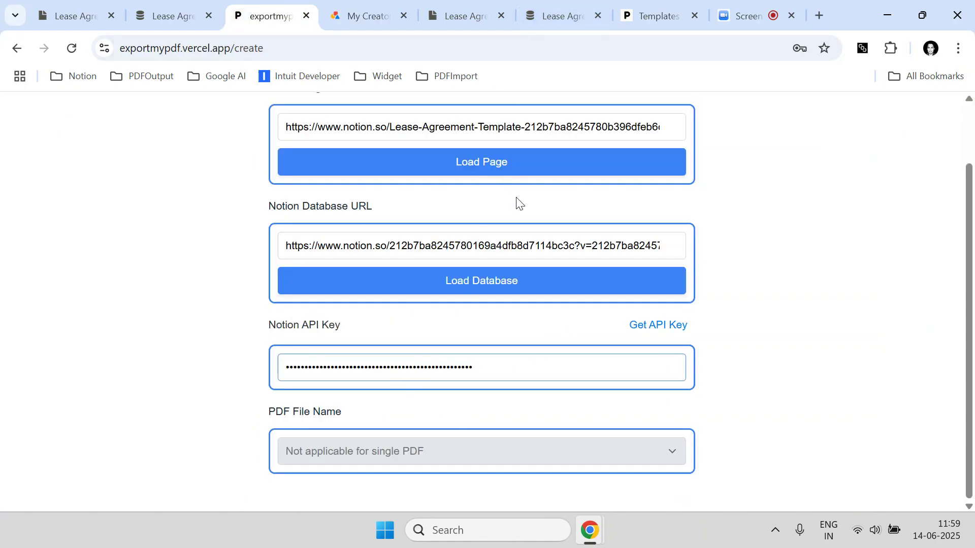
# Connect the Leases integration to the Lease Agreements Database in Notion and check that it is among the active connections.
pyautogui.click(539, 15)
pyautogui.click(476, 224)
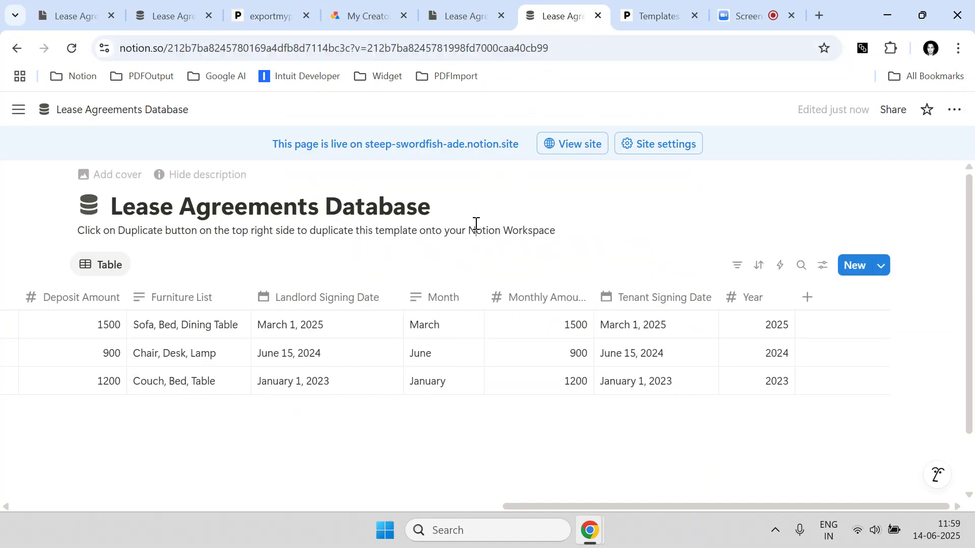
pyautogui.click(951, 112)
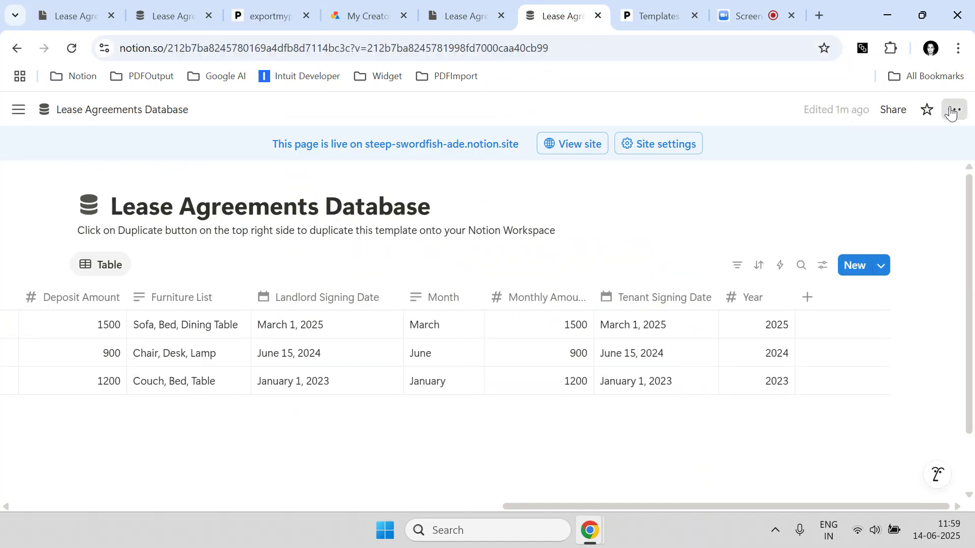
pyautogui.scroll(-3, 852, 264)
pyautogui.moveTo(850, 360)
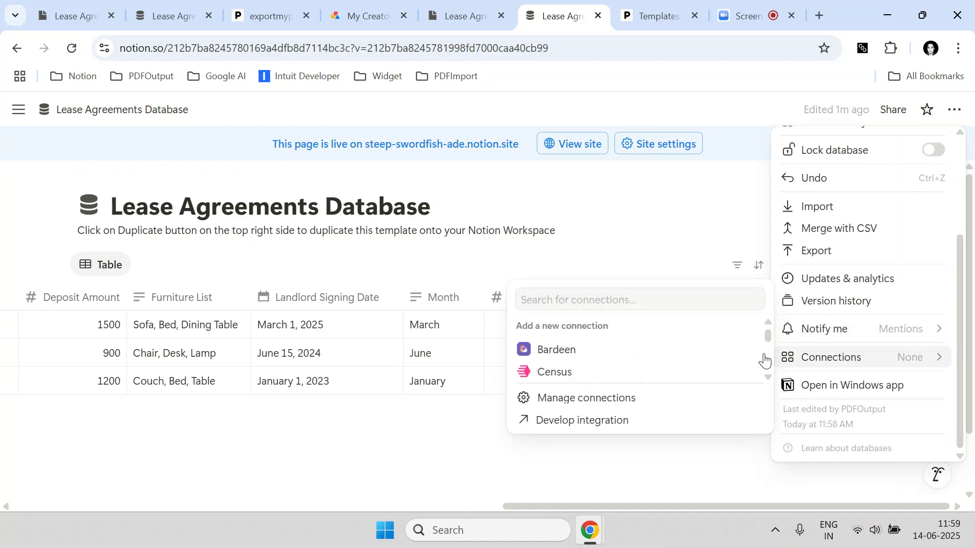
pyautogui.click(629, 306)
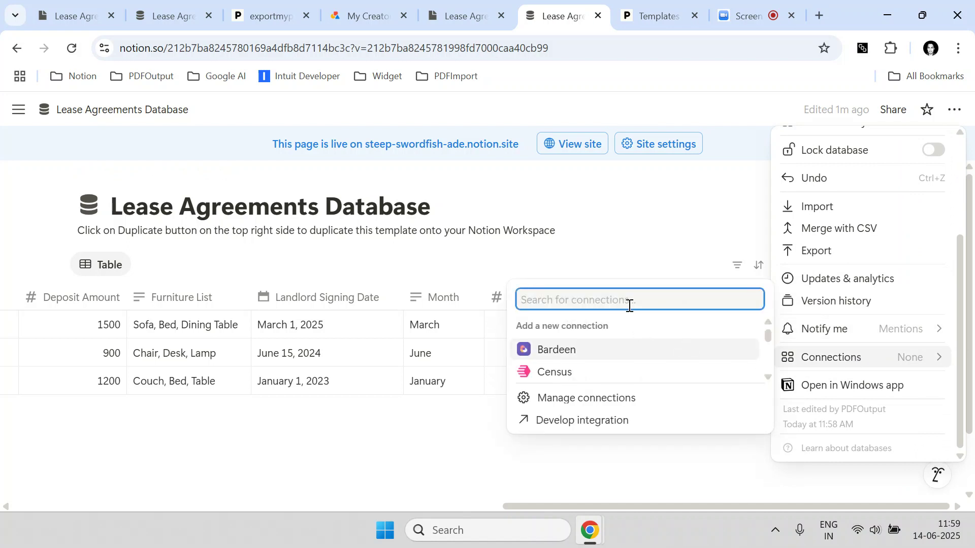
pyautogui.write('Leases')
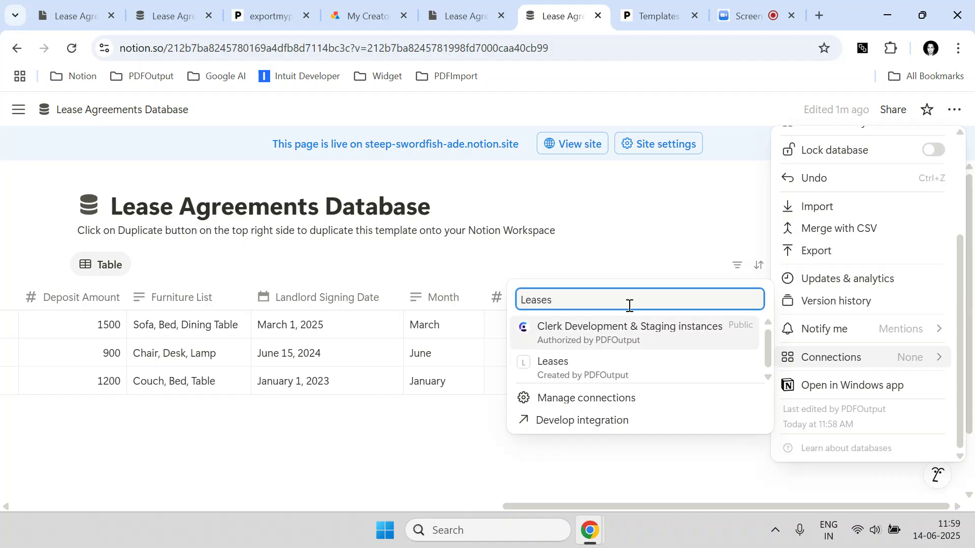
pyautogui.click(591, 367)
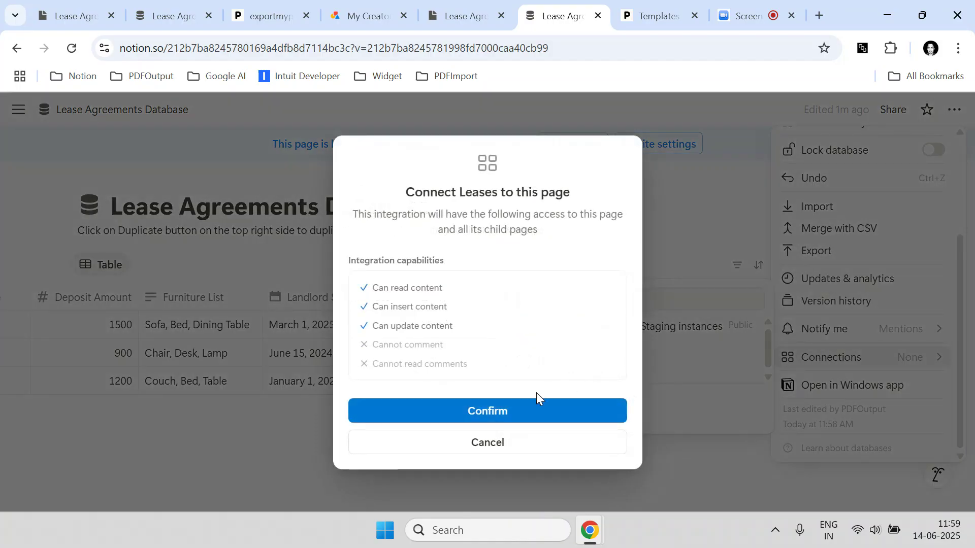
pyautogui.click(504, 410)
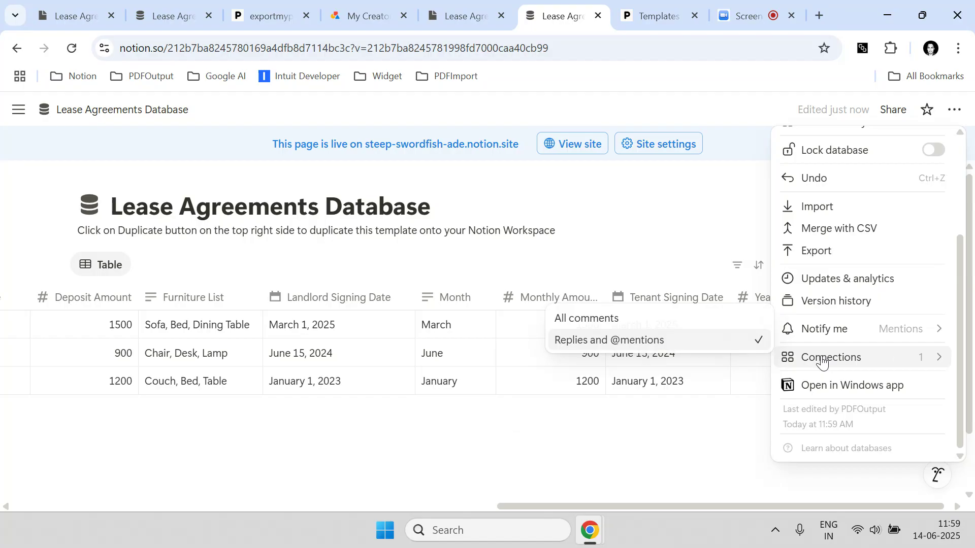
pyautogui.moveTo(823, 361)
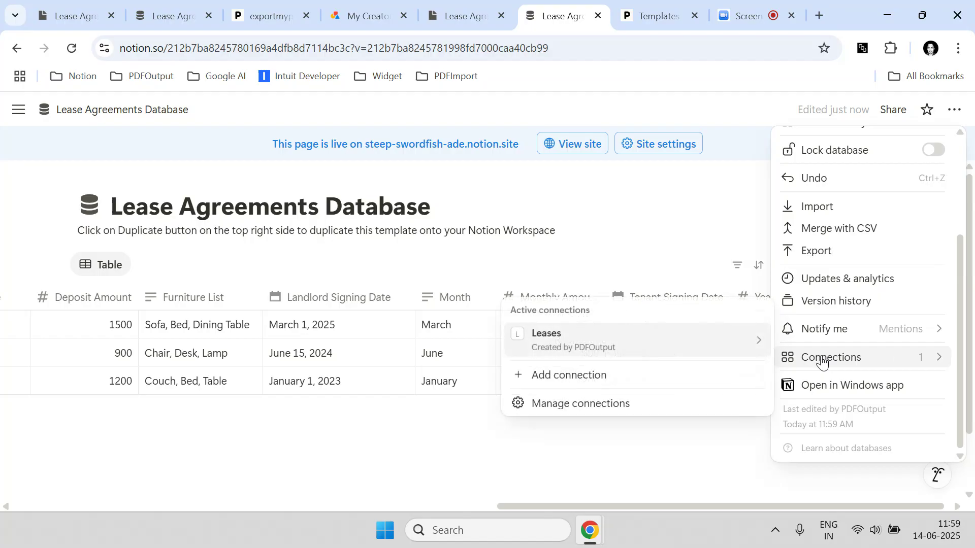
pyautogui.click(523, 248)
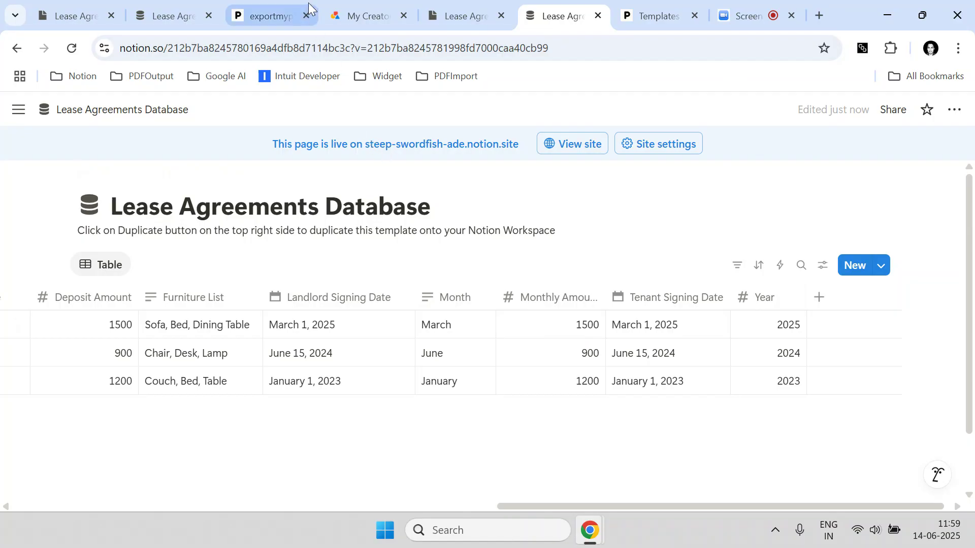
# Load the Notion template page and the Notion database in ExportMyPDF.
pyautogui.click(293, 5)
pyautogui.scroll(1, 503, 287)
pyautogui.scroll(-1, 502, 286)
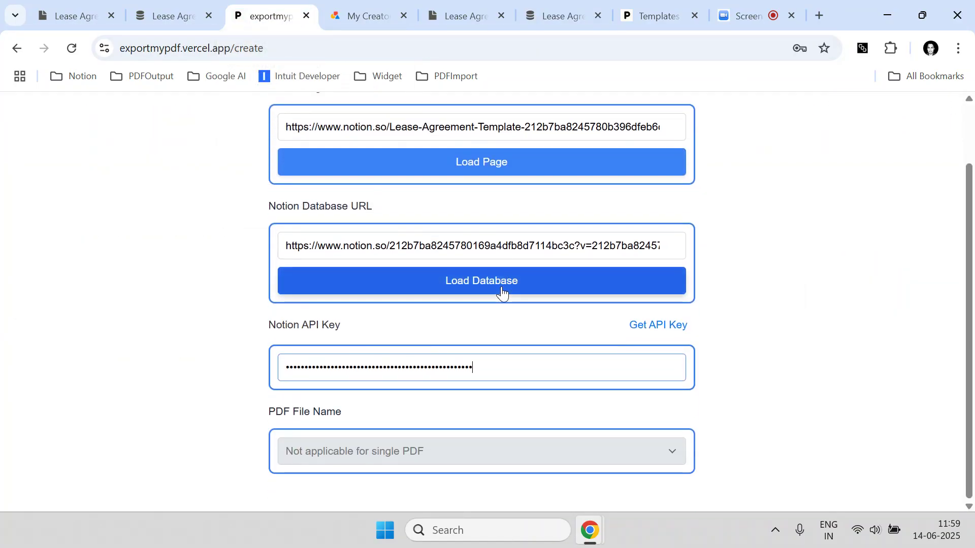
pyautogui.click(461, 160)
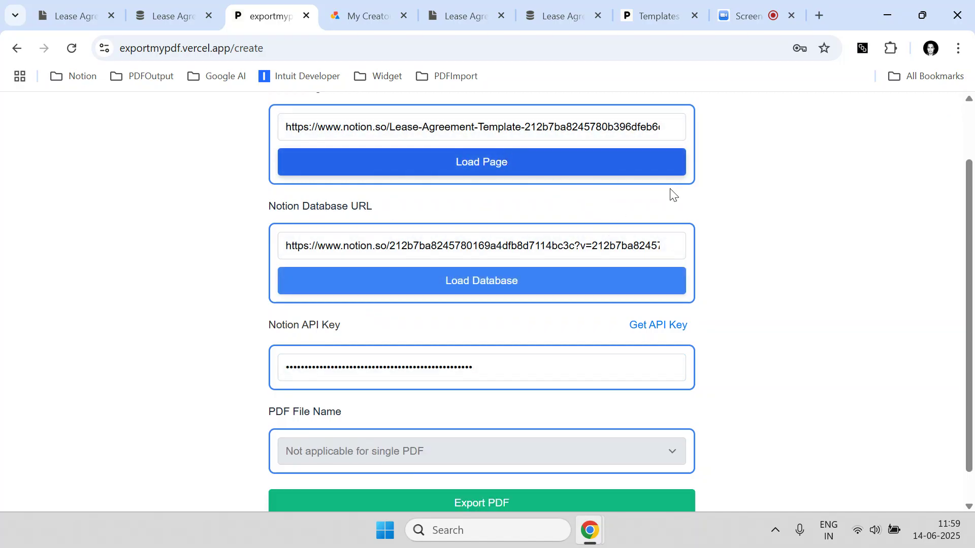
pyautogui.click(485, 288)
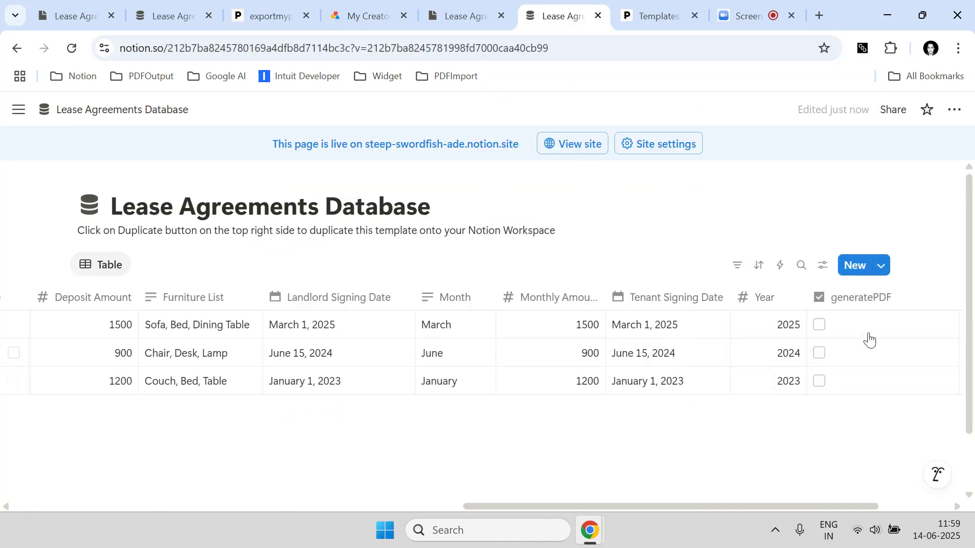
# Narrow the generatePDF column in the Lease Agreements Database and place the ExportMyPDF browser tab beside the database's tab.
pyautogui.moveTo(875, 502); pyautogui.dragTo(952, 503)
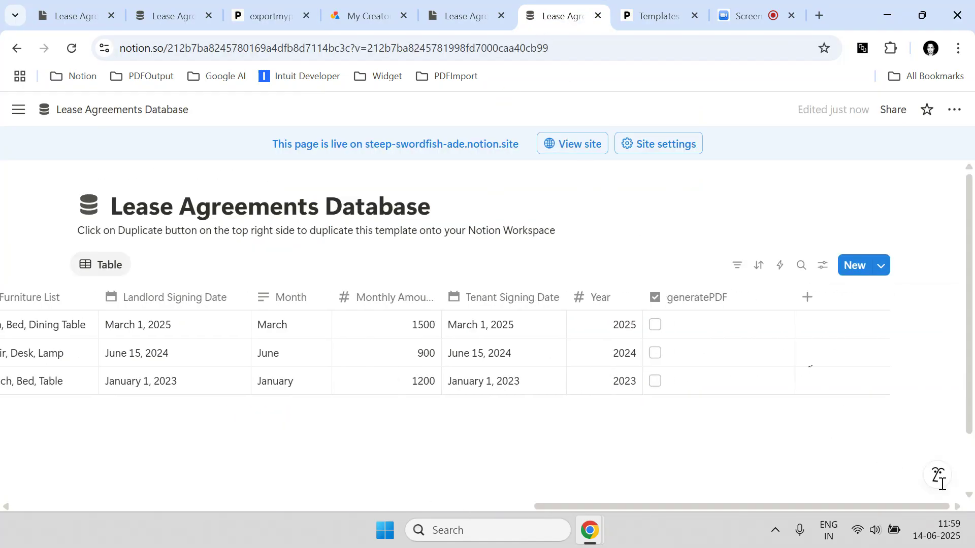
pyautogui.moveTo(796, 294); pyautogui.dragTo(743, 298)
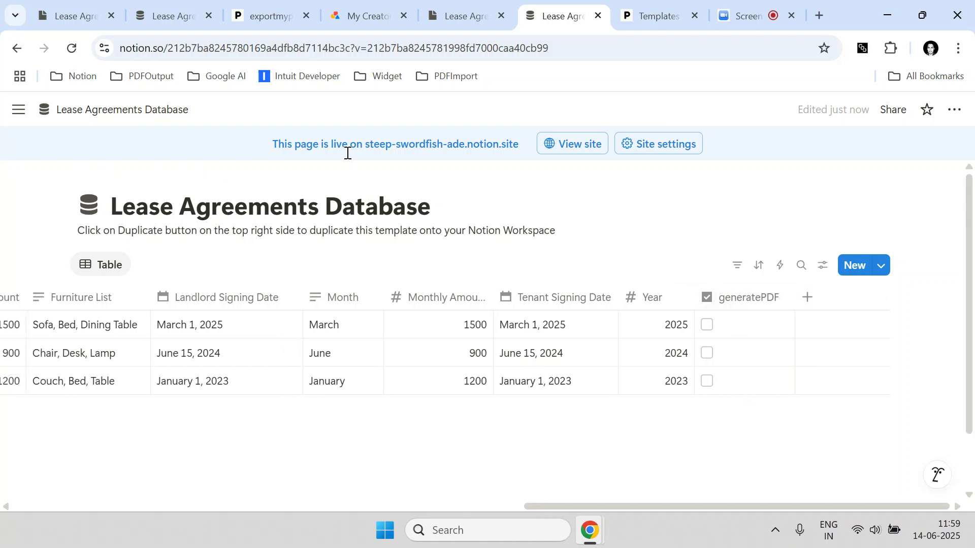
pyautogui.moveTo(291, 6); pyautogui.dragTo(460, 13)
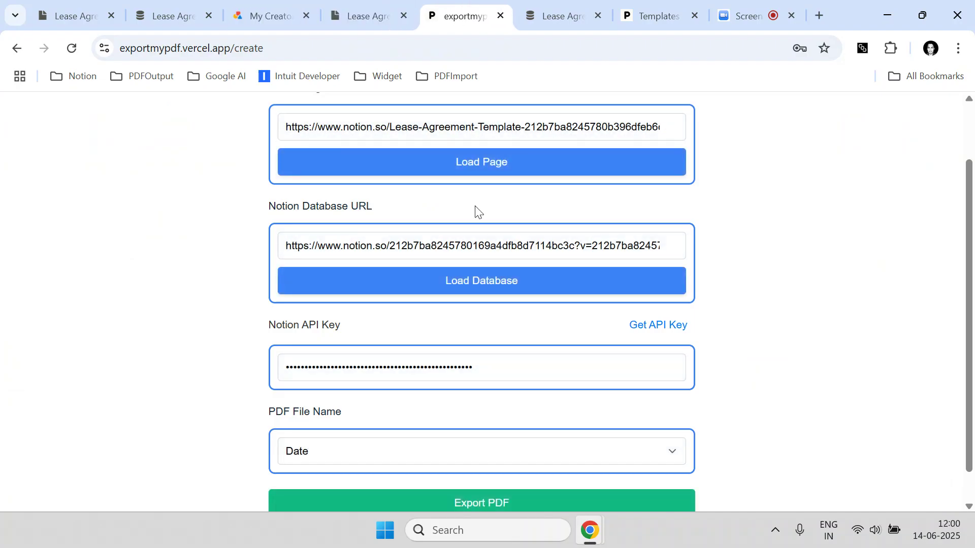
# Check the Tenant Name column in the Notion database and choose Tenant Name as the PDF File Name in ExportMyPDF.
pyautogui.scroll(-1, 480, 309)
pyautogui.moveTo(264, 383); pyautogui.dragTo(349, 381)
pyautogui.click(558, 16)
pyautogui.moveTo(590, 505); pyautogui.dragTo(51, 508)
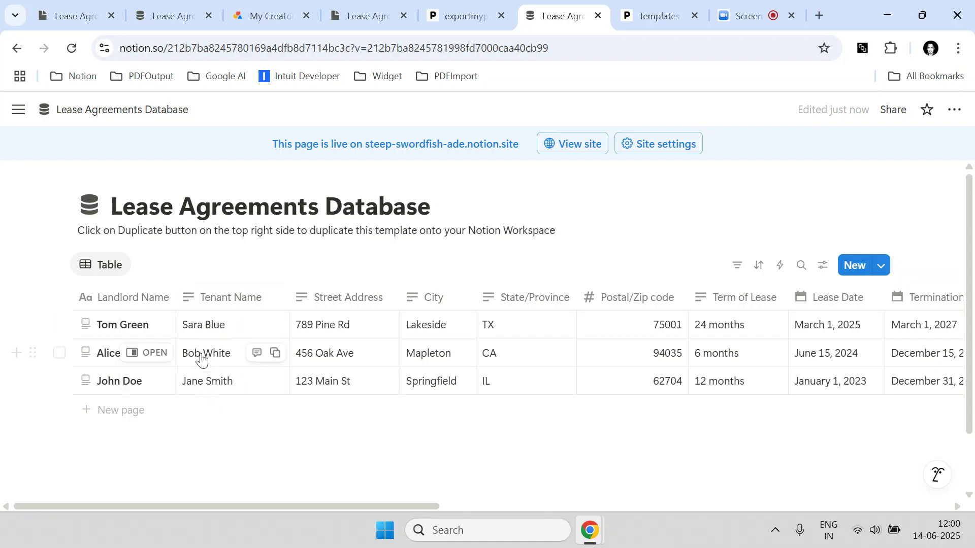
pyautogui.click(440, 4)
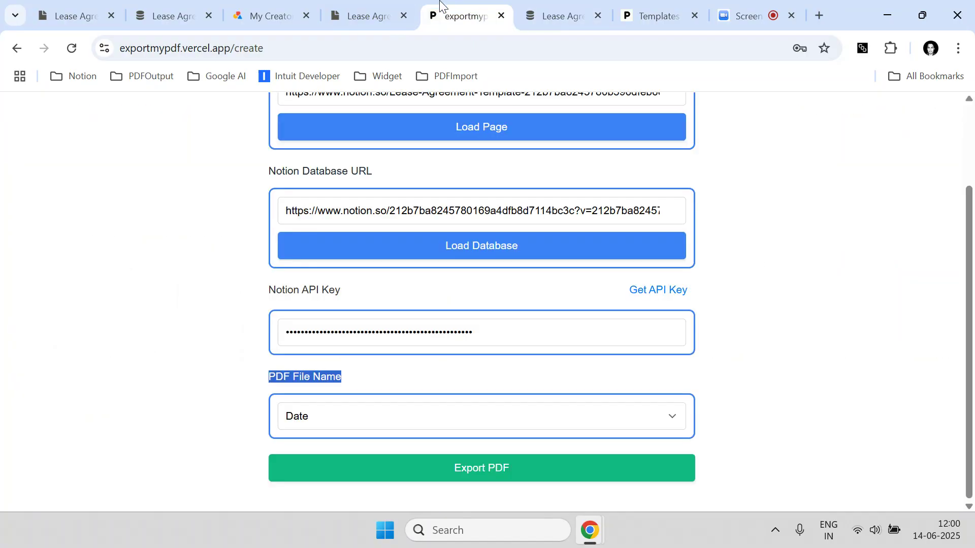
pyautogui.click(325, 420)
pyautogui.write('Tena')
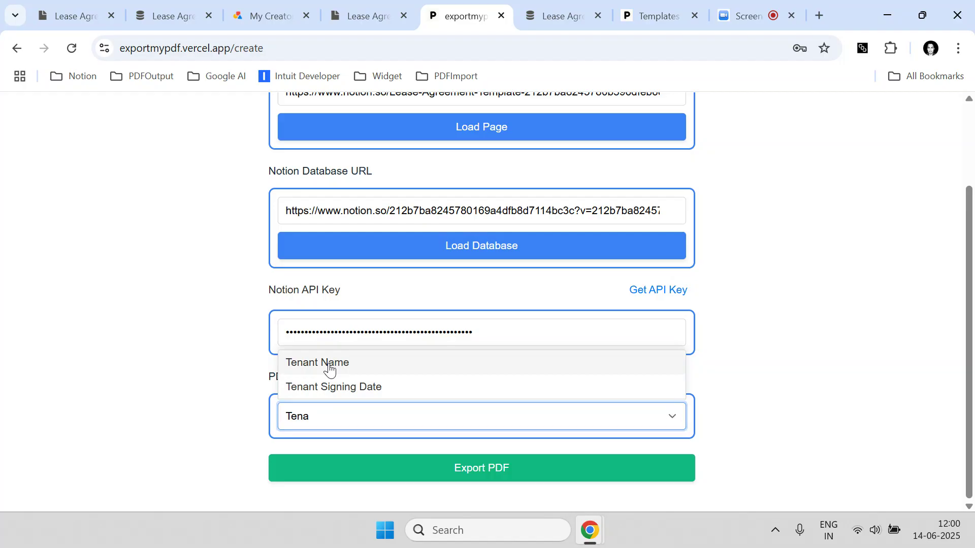
pyautogui.click(329, 366)
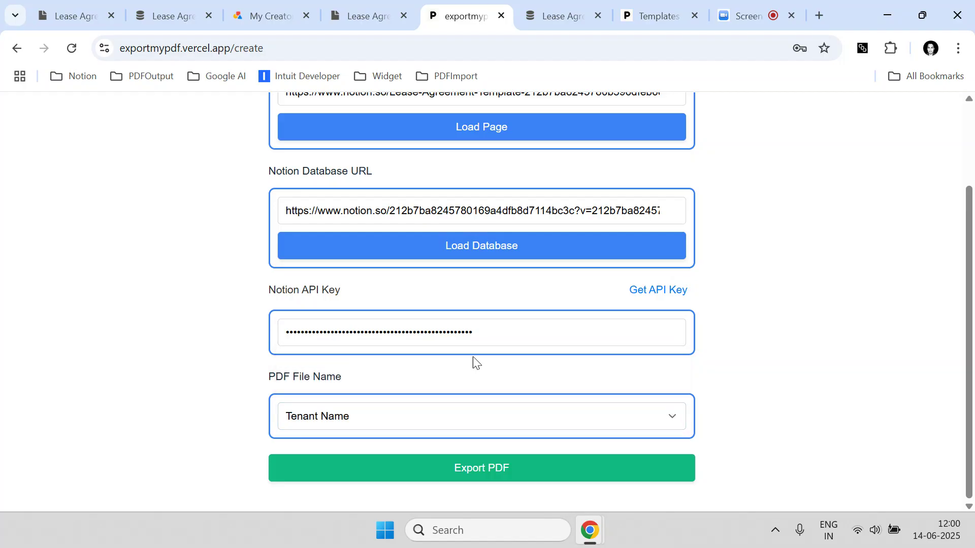
# Try to export the lease agreement PDFs and read the notification about the generatePDF column.
pyautogui.click(556, 477)
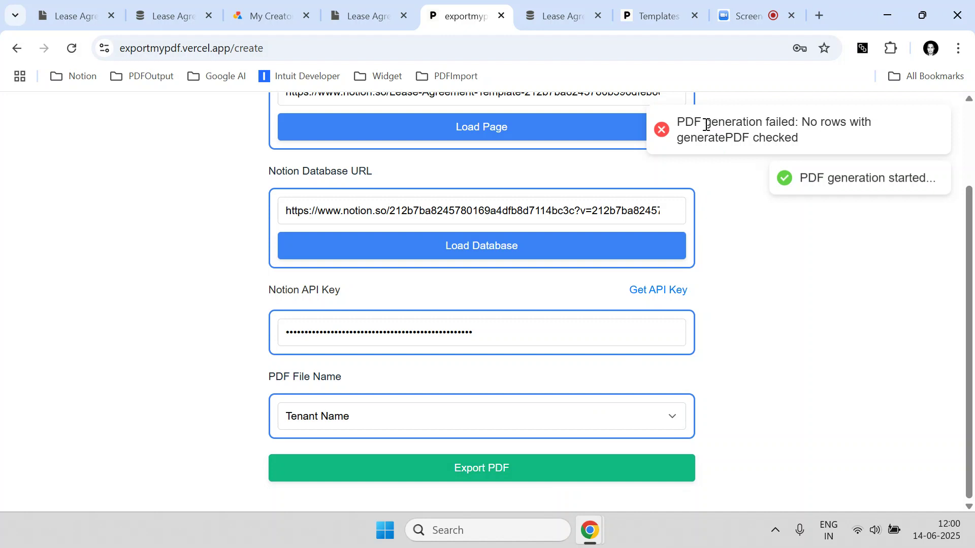
pyautogui.moveTo(701, 126); pyautogui.dragTo(792, 116)
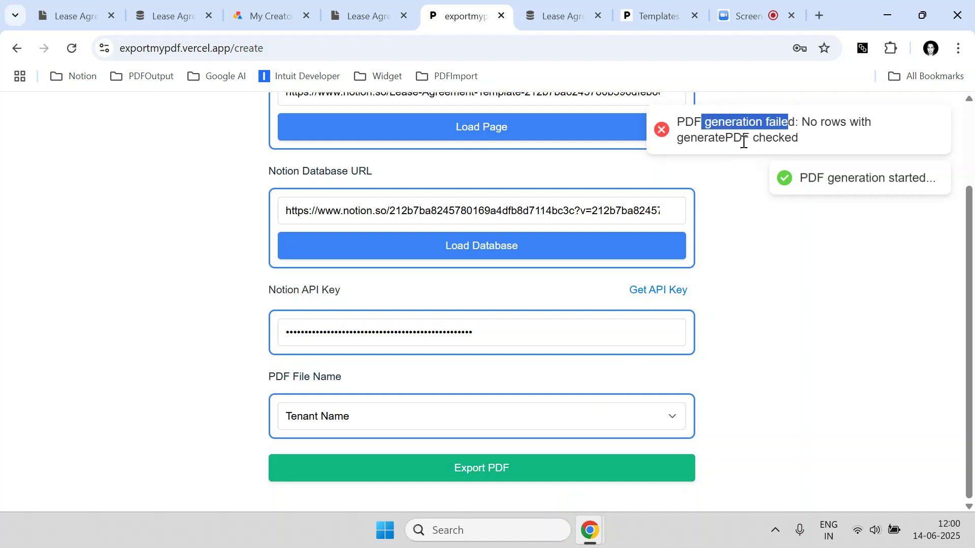
pyautogui.moveTo(748, 135); pyautogui.dragTo(678, 142)
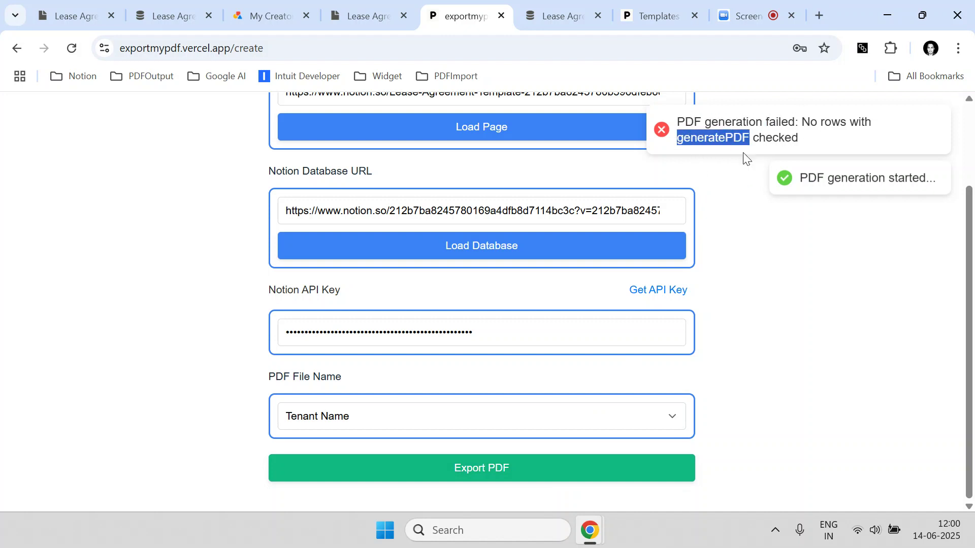
# Enable generatePDF for the first and third lease rows in the Lease Agreements Database.
pyautogui.click(549, 5)
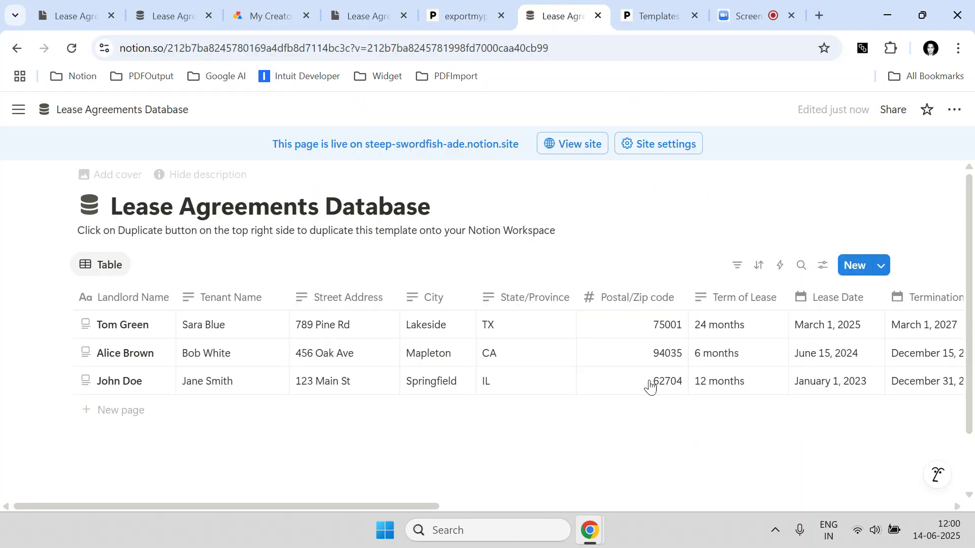
pyautogui.moveTo(431, 505); pyautogui.dragTo(952, 503)
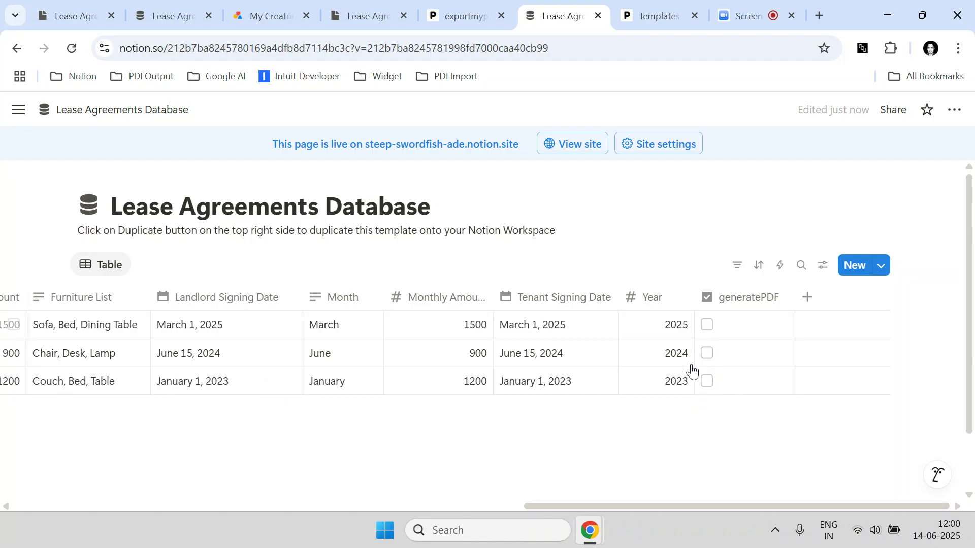
pyautogui.moveTo(564, 507); pyautogui.dragTo(789, 532)
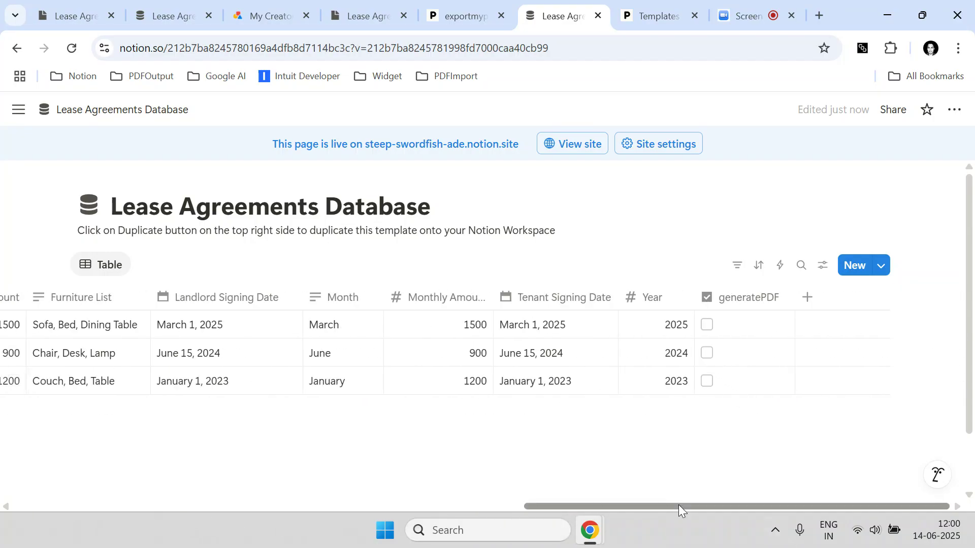
pyautogui.moveTo(679, 506); pyautogui.dragTo(145, 540)
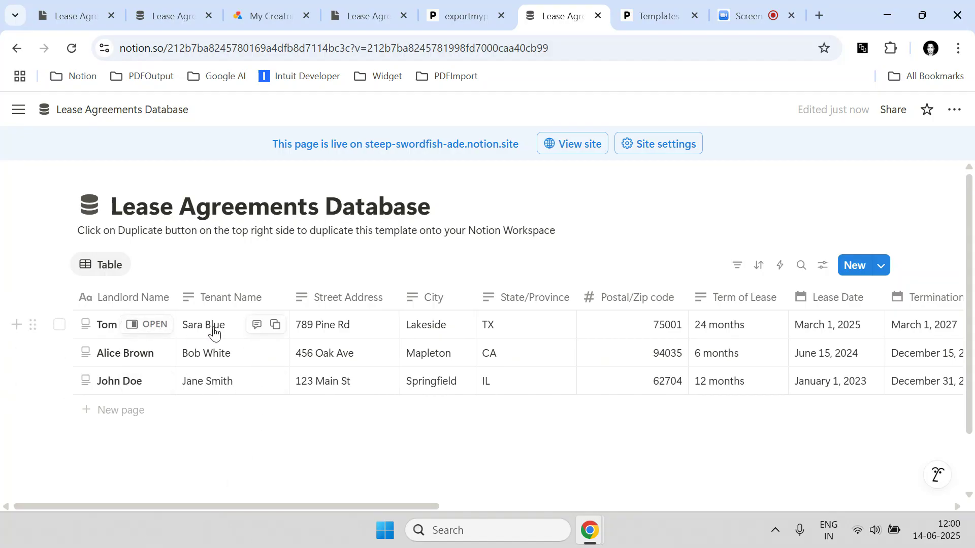
pyautogui.moveTo(350, 506); pyautogui.dragTo(863, 502)
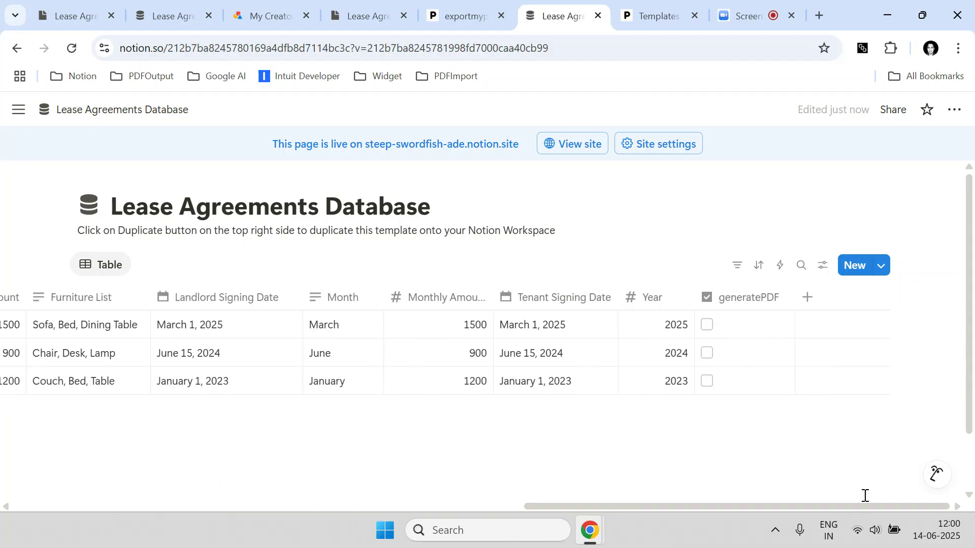
pyautogui.click(706, 325)
pyautogui.click(707, 384)
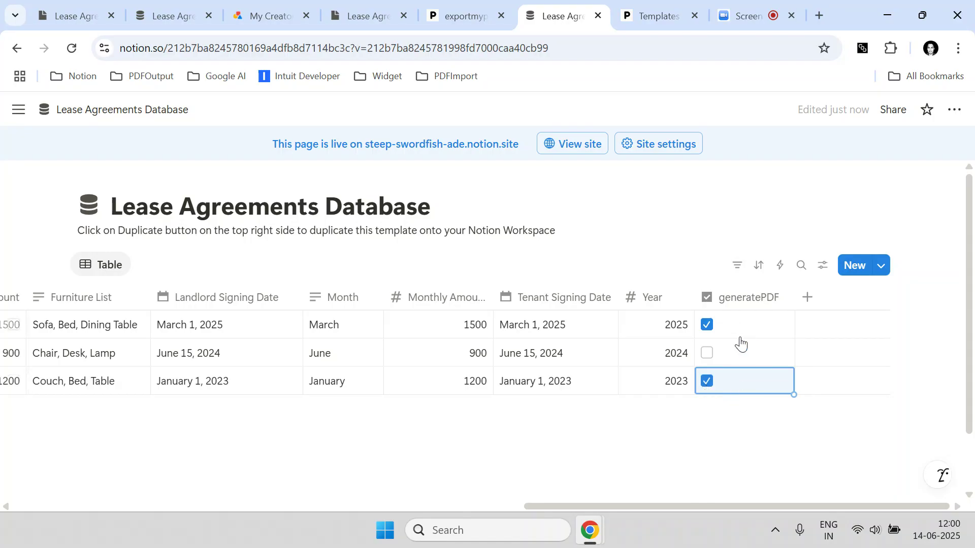
# Reload the Notion database in ExportMyPDF and choose Tenant Name as the PDF File Name.
pyautogui.click(480, 6)
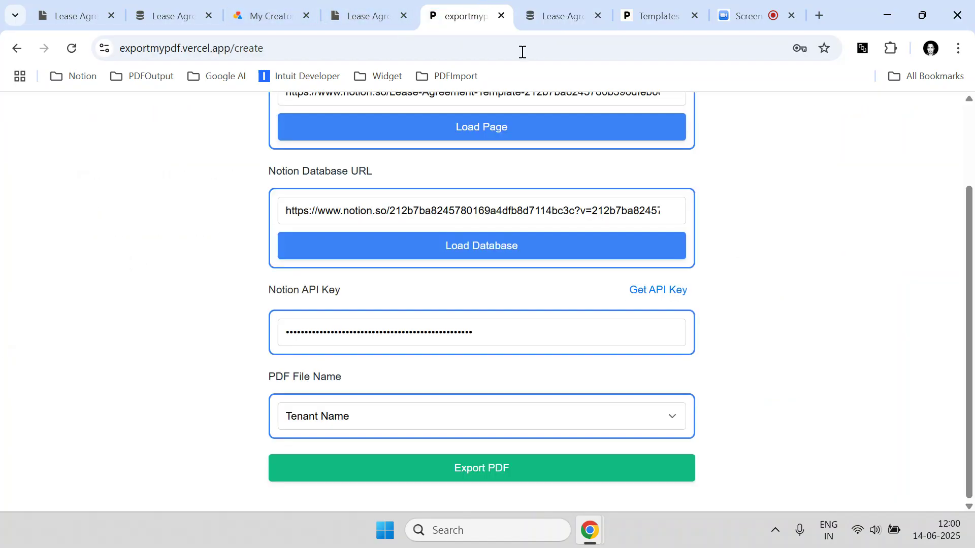
pyautogui.click(454, 240)
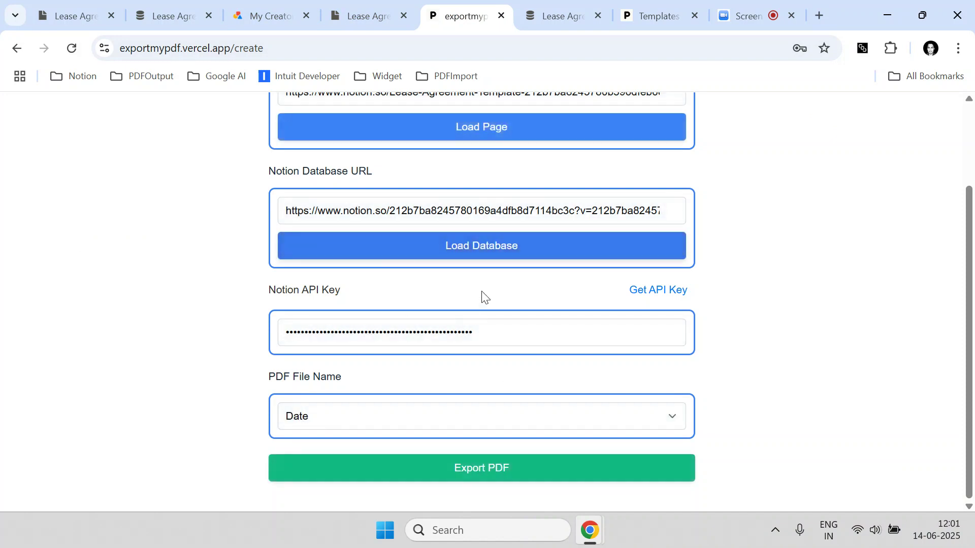
pyautogui.click(326, 421)
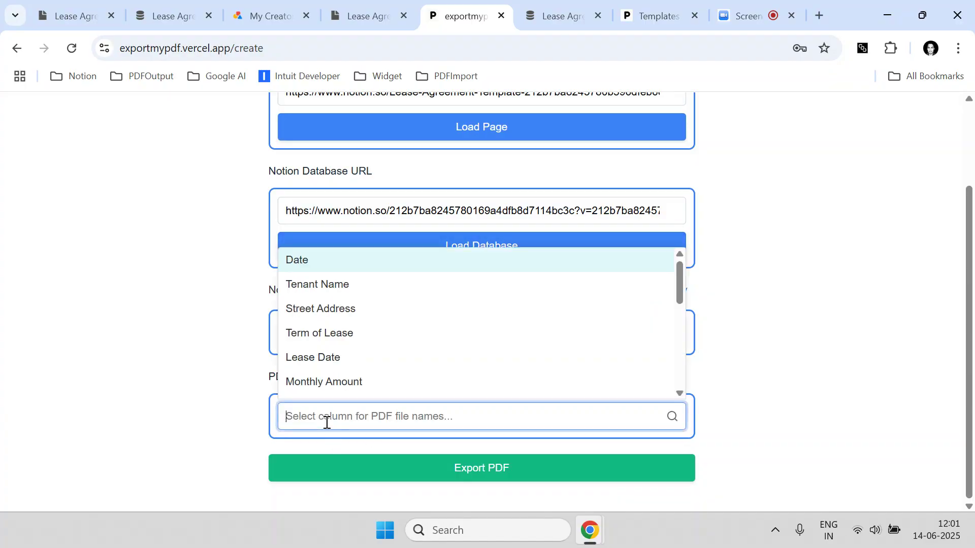
pyautogui.click(330, 294)
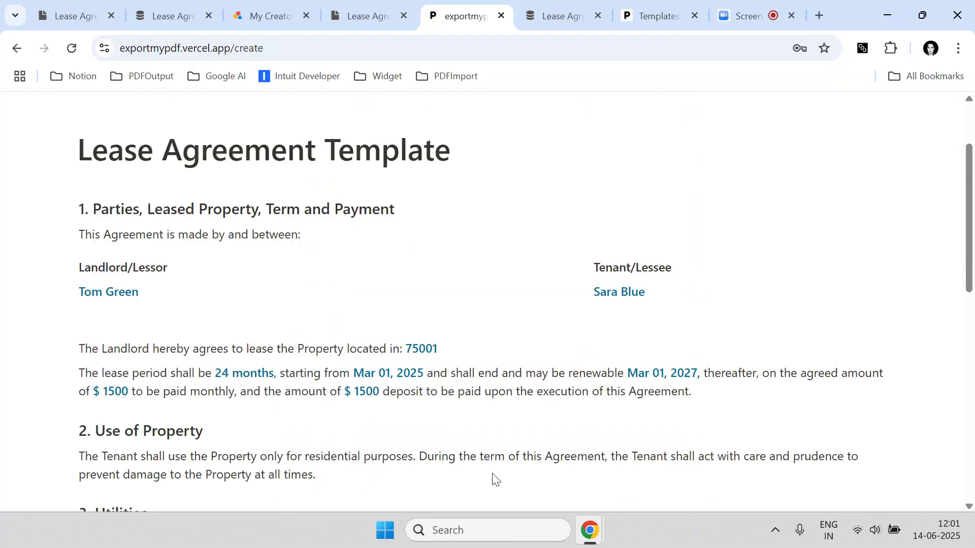
# Export the lease agreement PDFs and compare the tenant name in the first print preview with the Notion database.
pyautogui.click(492, 473)
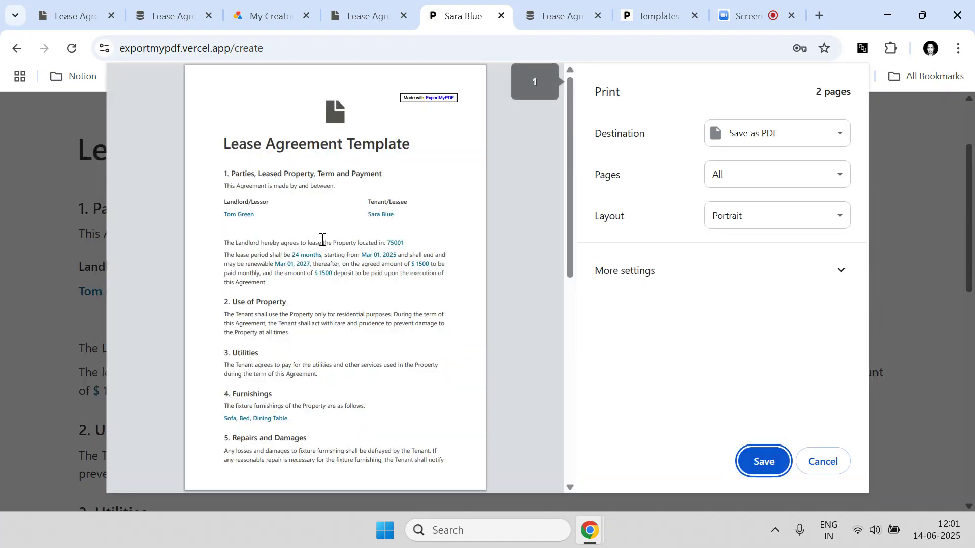
pyautogui.moveTo(368, 213); pyautogui.dragTo(398, 214)
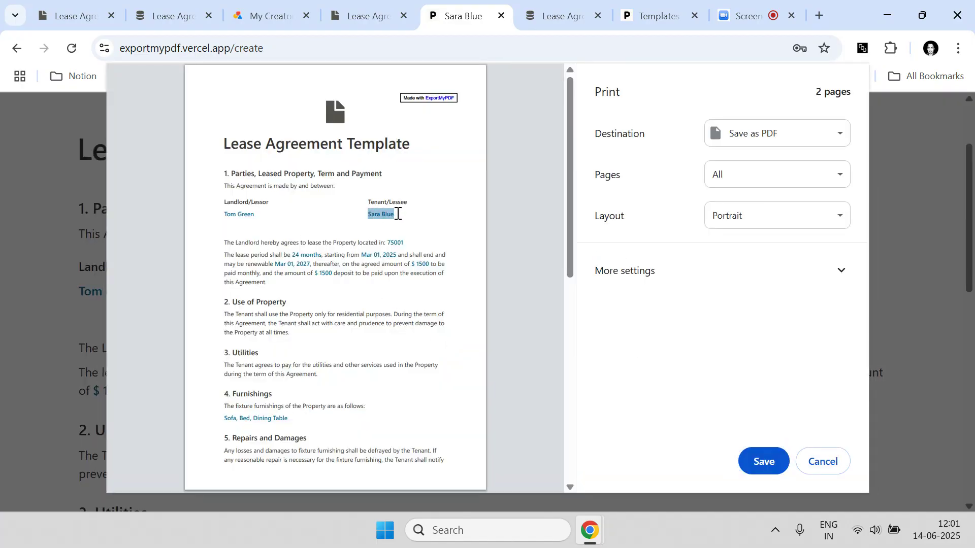
pyautogui.click(558, 16)
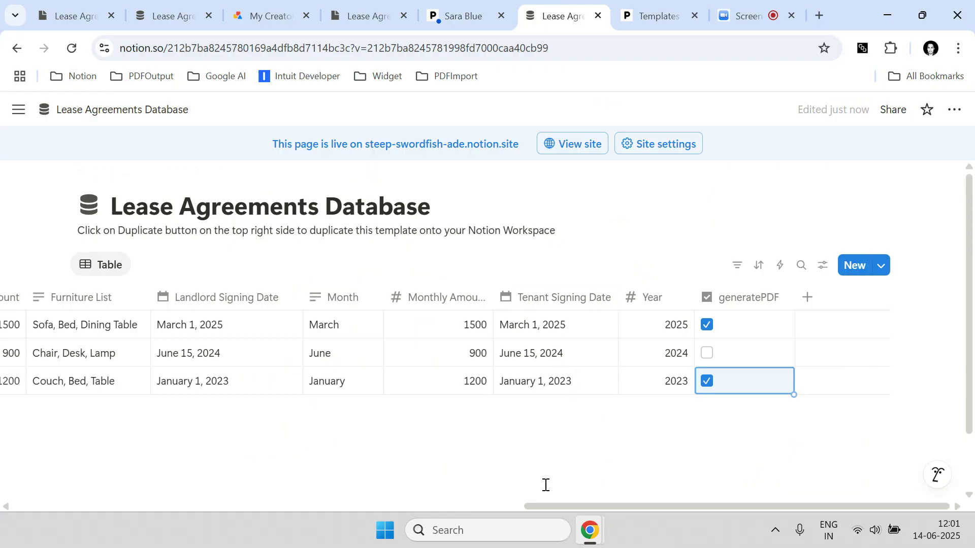
pyautogui.moveTo(567, 506); pyautogui.dragTo(44, 483)
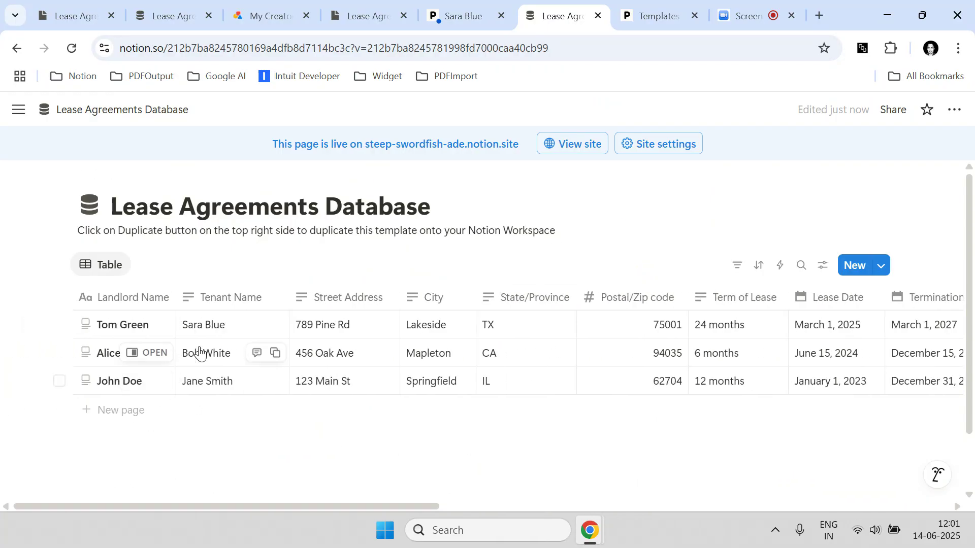
pyautogui.click(463, 16)
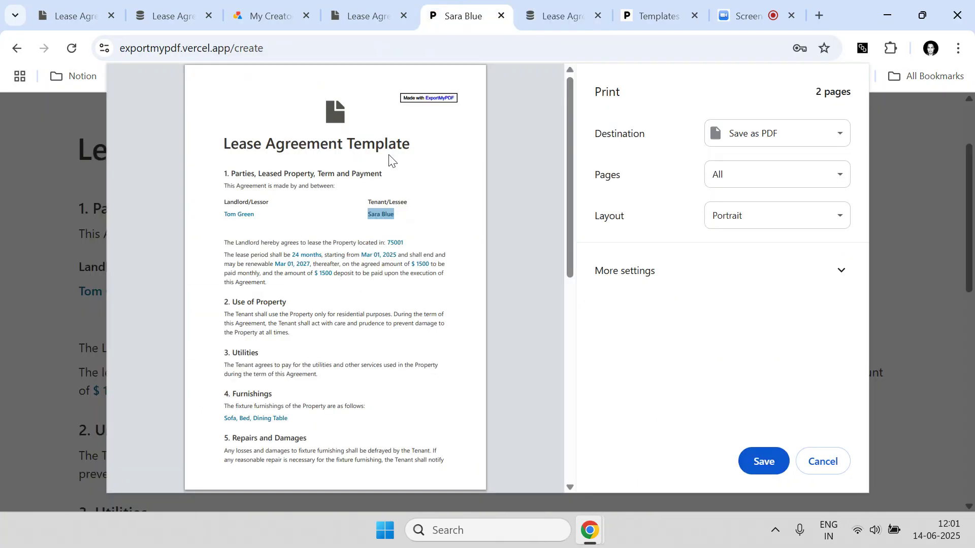
# Review both pages of the first agreement's print preview and the additional print settings.
pyautogui.scroll(-8, 301, 350)
pyautogui.scroll(8, 305, 350)
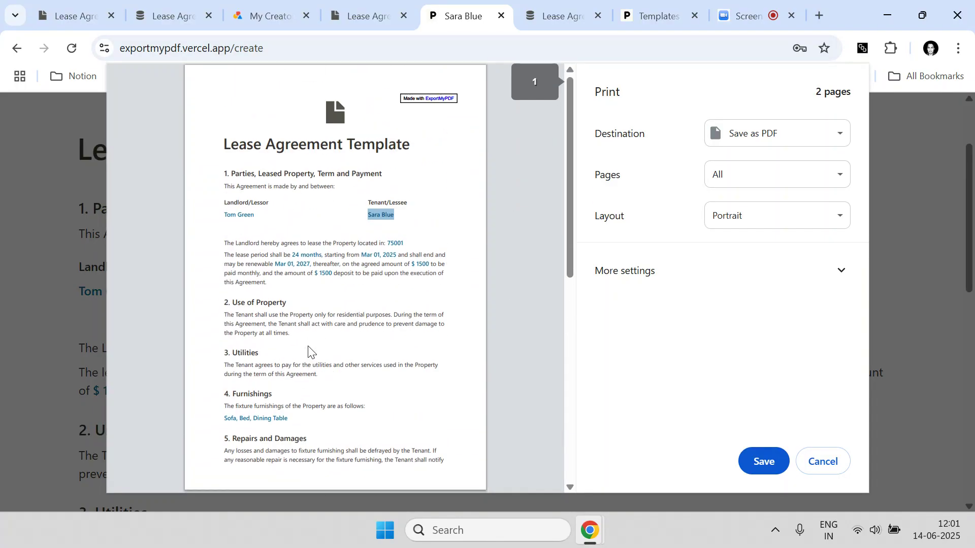
pyautogui.click(696, 288)
pyautogui.scroll(-3, 700, 274)
pyautogui.scroll(3, 696, 315)
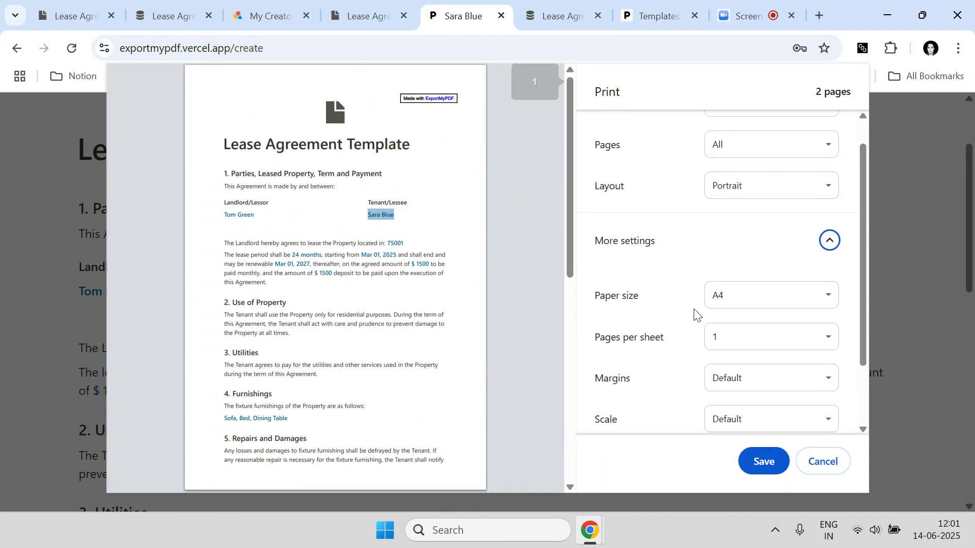
pyautogui.scroll(-6, 446, 304)
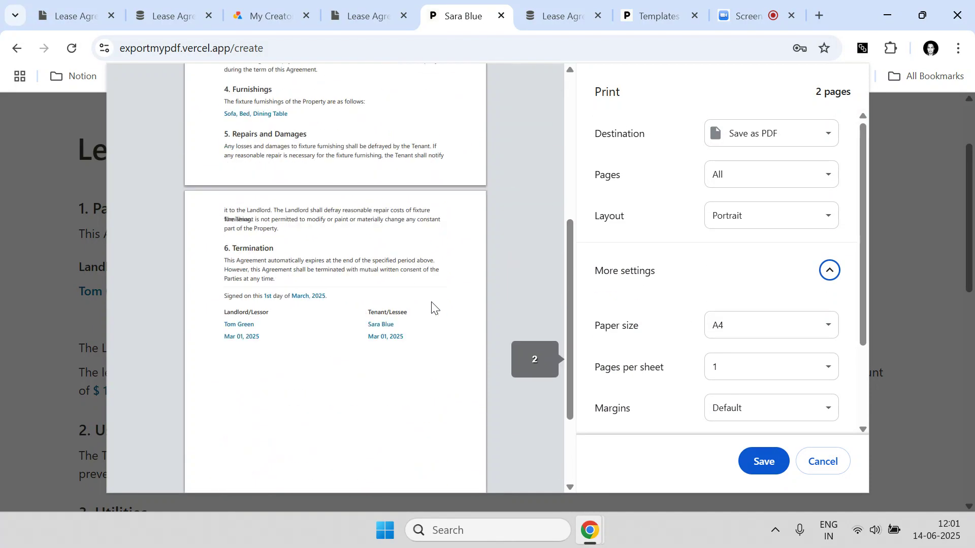
pyautogui.scroll(6, 432, 307)
# Save the first lease agreement as a PDF on the Desktop, keeping the tenant's name as file name.
pyautogui.click(764, 461)
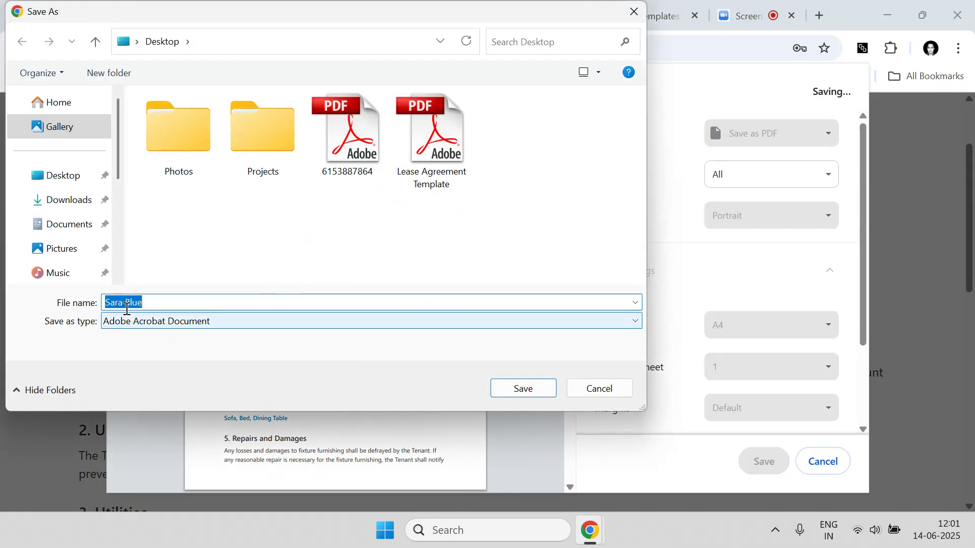
pyautogui.click(126, 303)
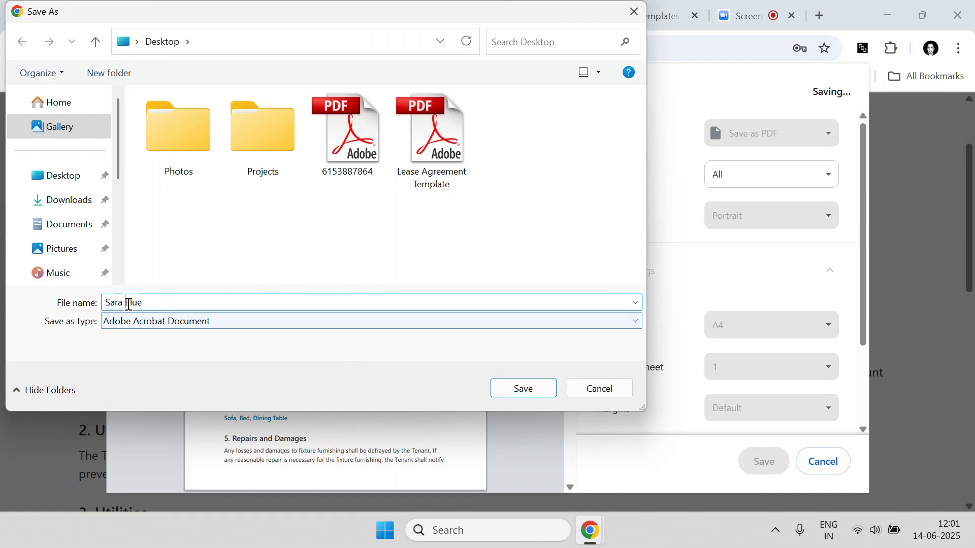
pyautogui.click(79, 187)
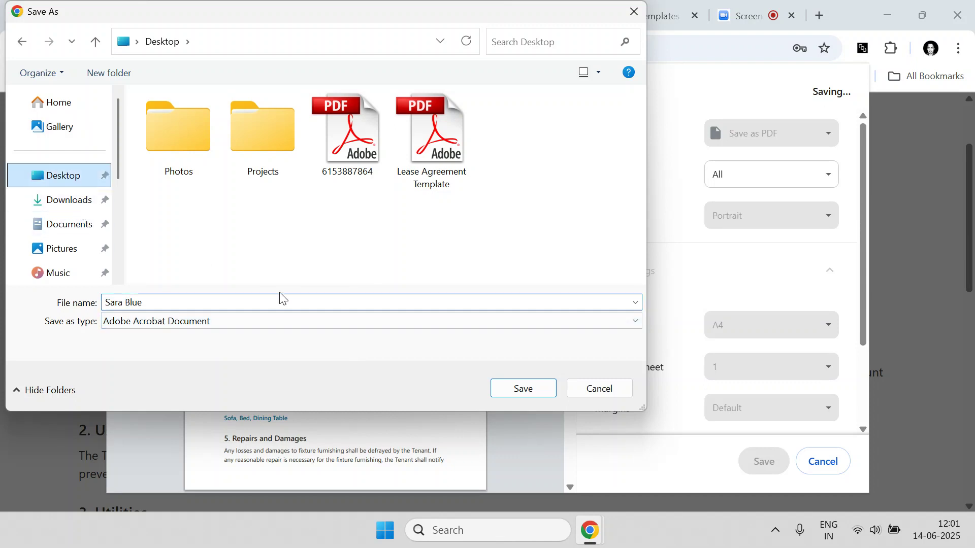
pyautogui.click(494, 390)
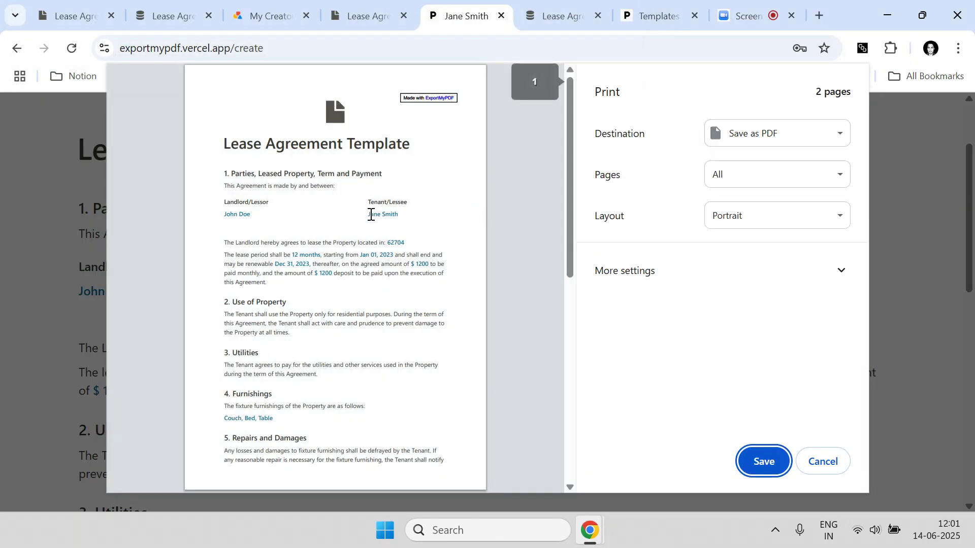
# Check the landlord, tenant, lease period and furnishings in the second agreement's print preview.
pyautogui.moveTo(367, 214); pyautogui.dragTo(409, 212)
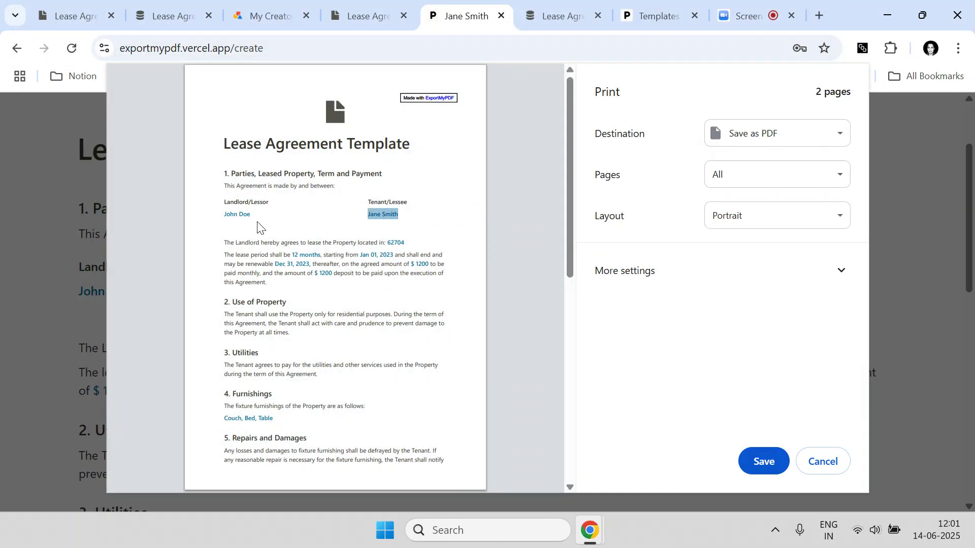
pyautogui.moveTo(225, 214); pyautogui.dragTo(253, 216)
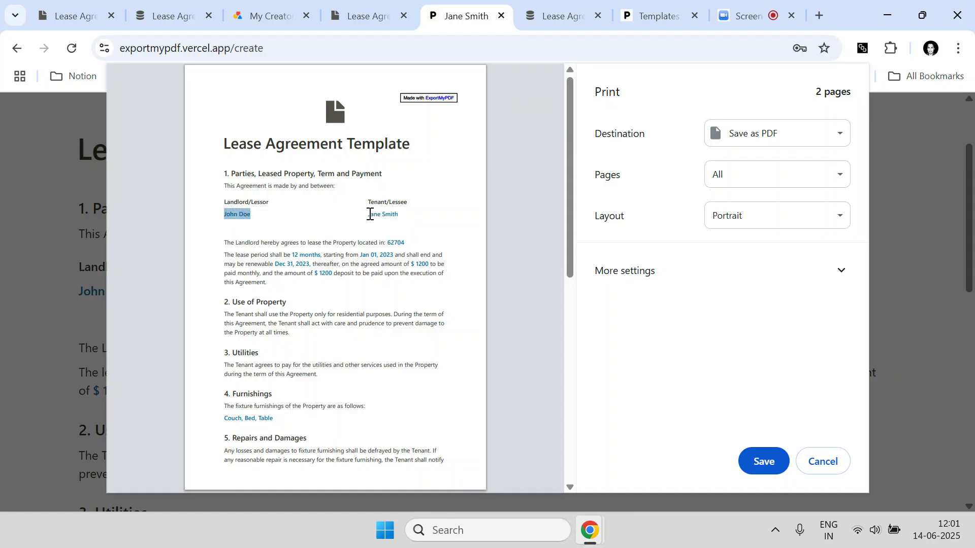
pyautogui.moveTo(369, 214); pyautogui.dragTo(427, 217)
pyautogui.moveTo(287, 255); pyautogui.dragTo(321, 254)
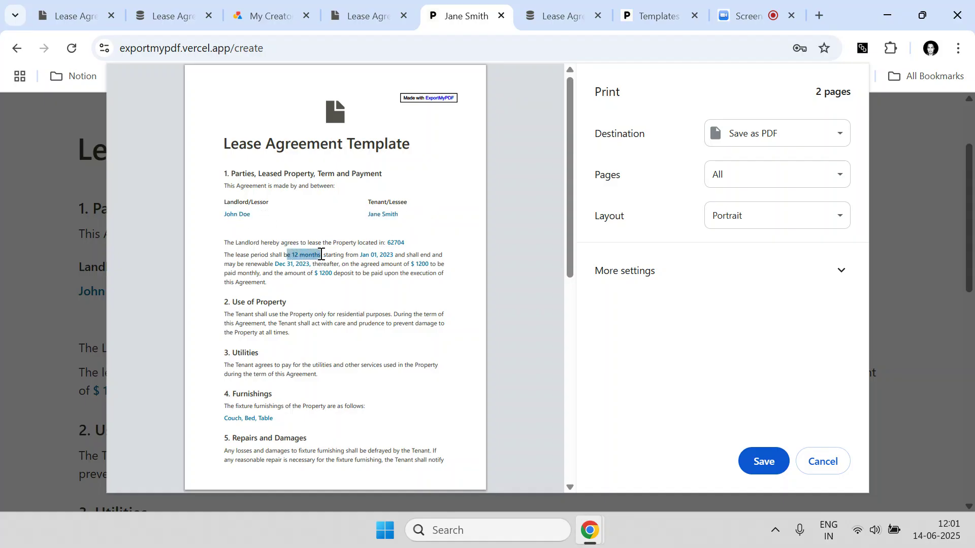
pyautogui.scroll(-3, 278, 262)
pyautogui.click(280, 262)
pyautogui.moveTo(280, 261); pyautogui.dragTo(229, 267)
pyautogui.click(229, 267)
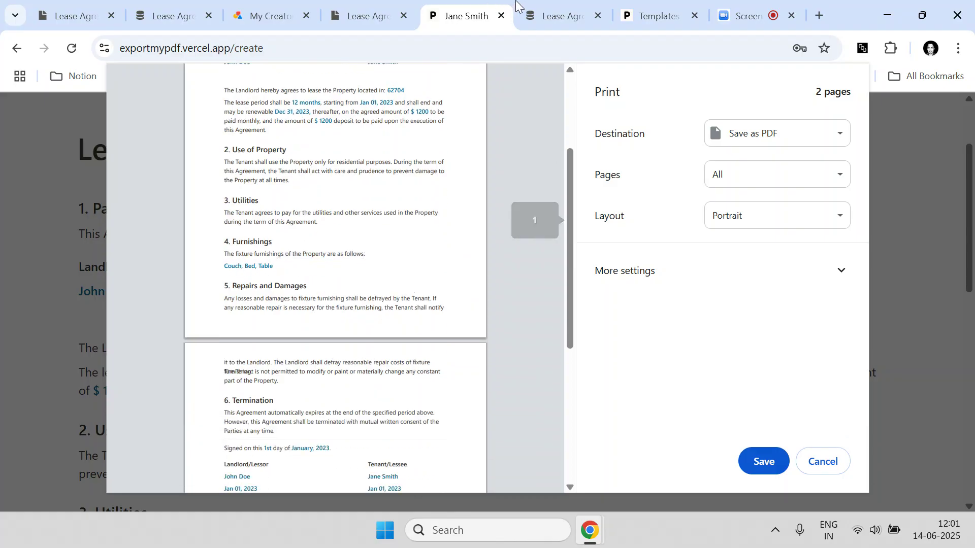
# Compare the landlord, tenant and signing date on the second agreement's signature page with the third row of the Notion database.
pyautogui.click(523, 7)
pyautogui.click(461, 15)
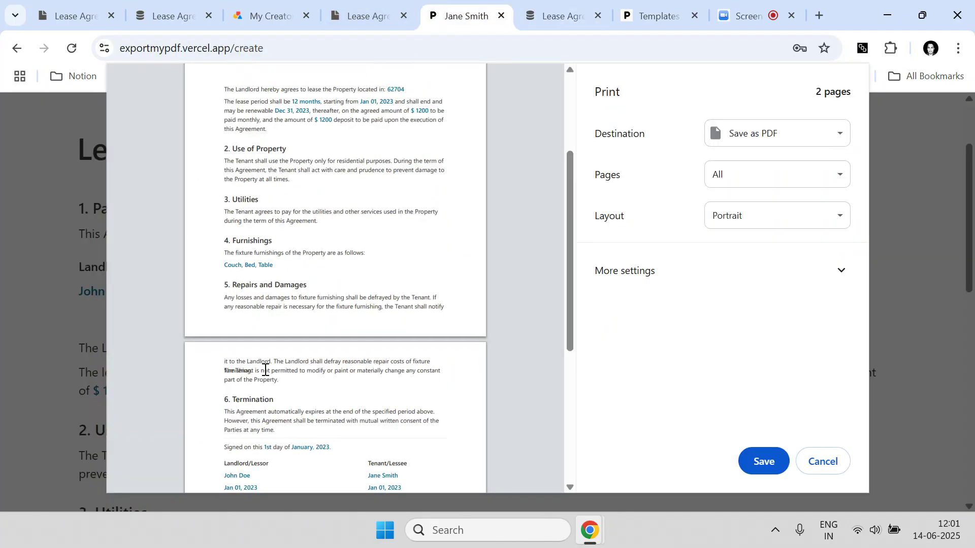
pyautogui.scroll(-2, 264, 370)
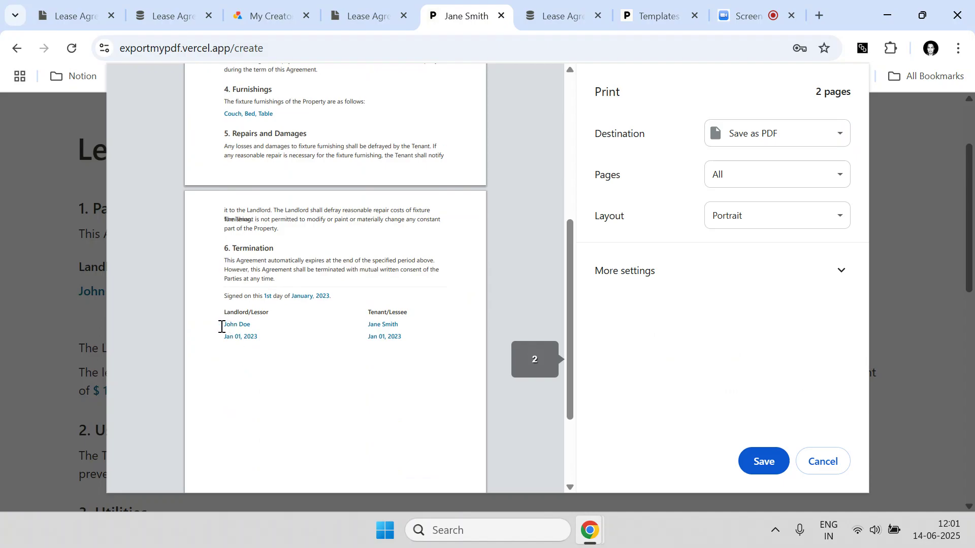
pyautogui.moveTo(222, 324); pyautogui.dragTo(265, 325)
pyautogui.click(538, 15)
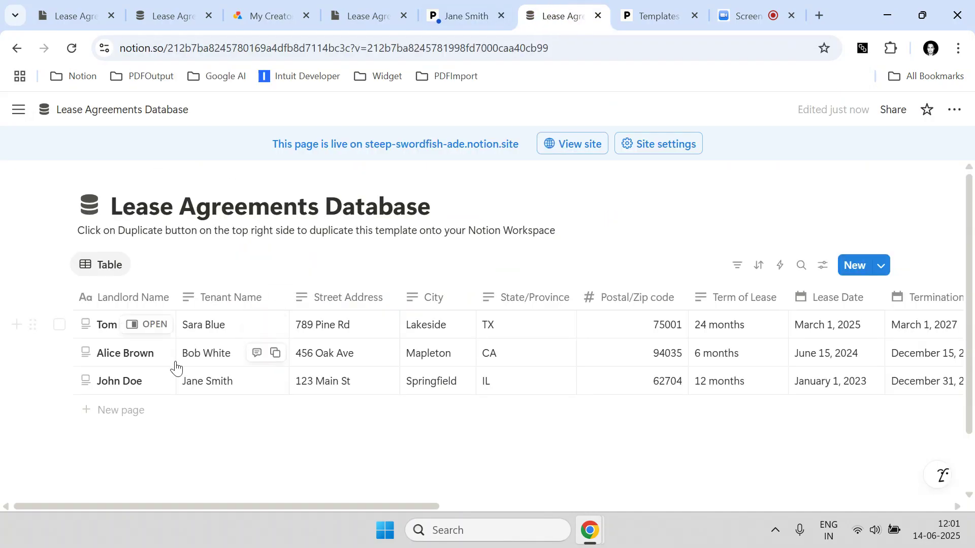
pyautogui.click(59, 380)
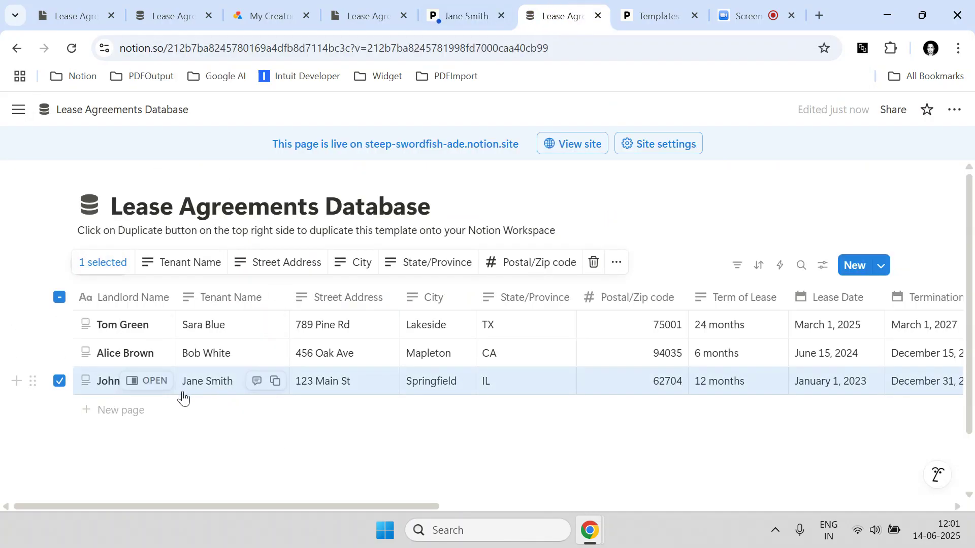
pyautogui.click(461, 15)
pyautogui.moveTo(368, 328); pyautogui.dragTo(400, 326)
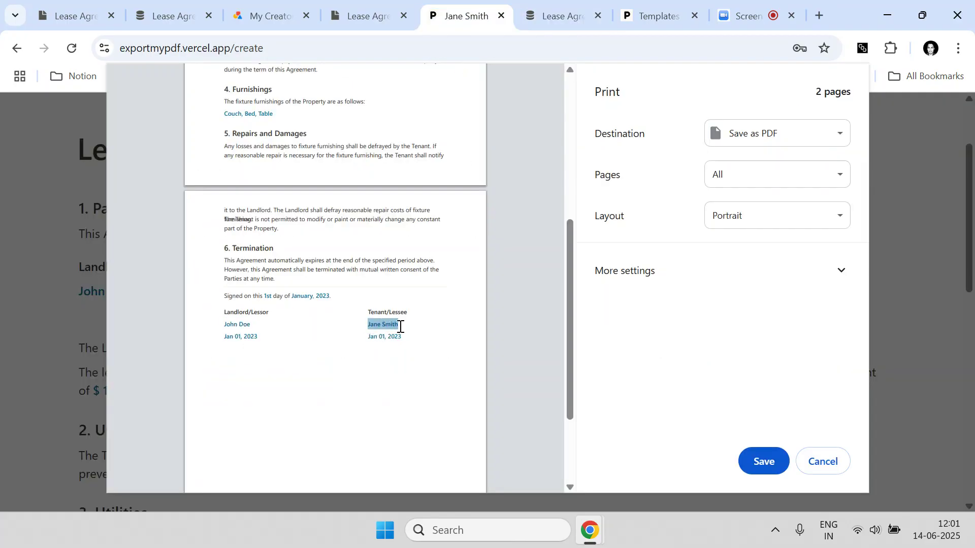
pyautogui.moveTo(230, 337); pyautogui.dragTo(248, 338)
pyautogui.scroll(6, 319, 300)
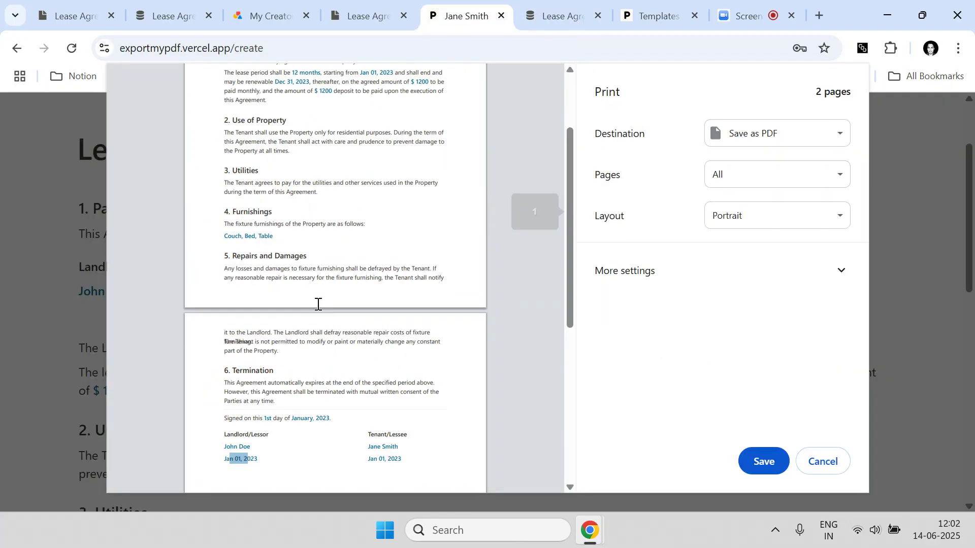
# Save the second lease agreement as a PDF on the Desktop, keeping the tenant's name as file name.
pyautogui.click(754, 465)
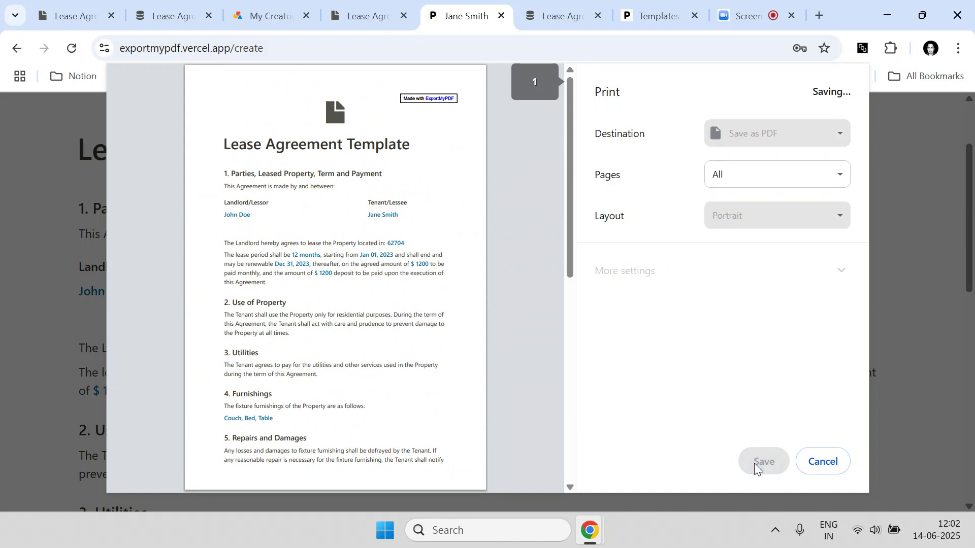
pyautogui.click(82, 175)
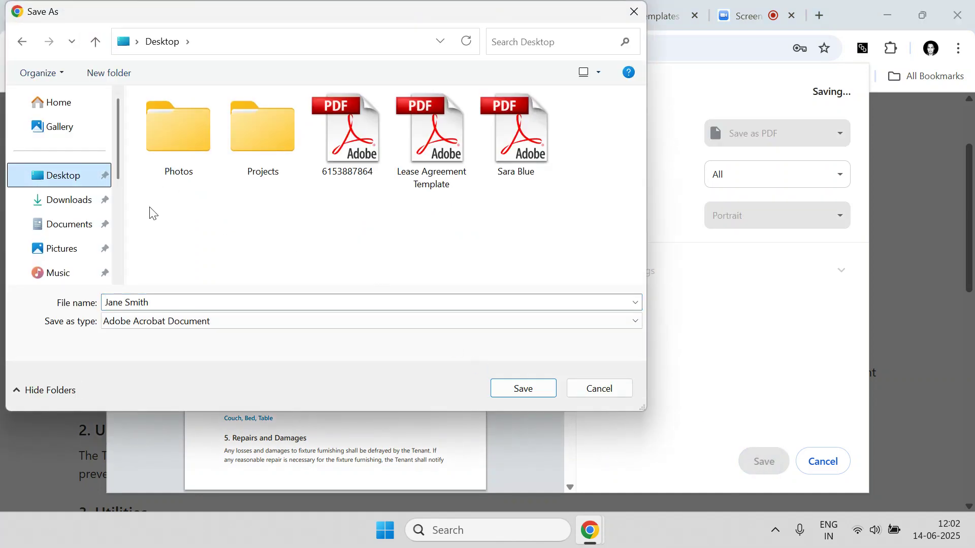
pyautogui.click(537, 395)
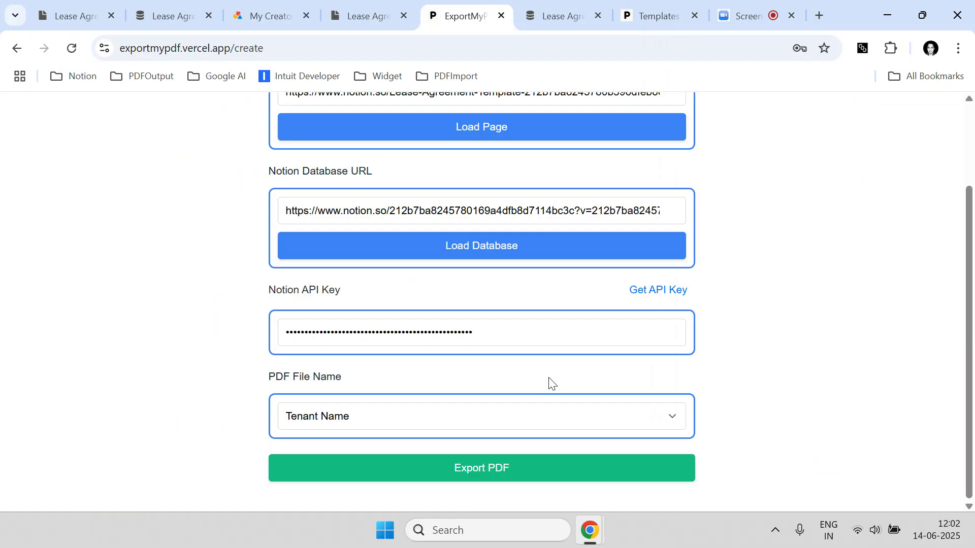
# Add the first row to the selection in the Lease Agreements Database and check the generatePDF column.
pyautogui.click(530, 13)
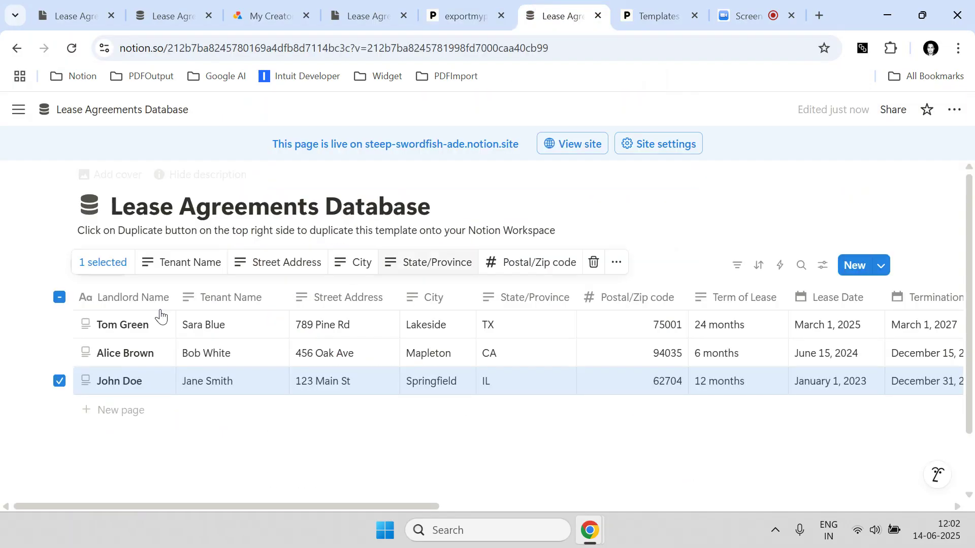
pyautogui.click(59, 324)
pyautogui.moveTo(378, 506); pyautogui.dragTo(902, 505)
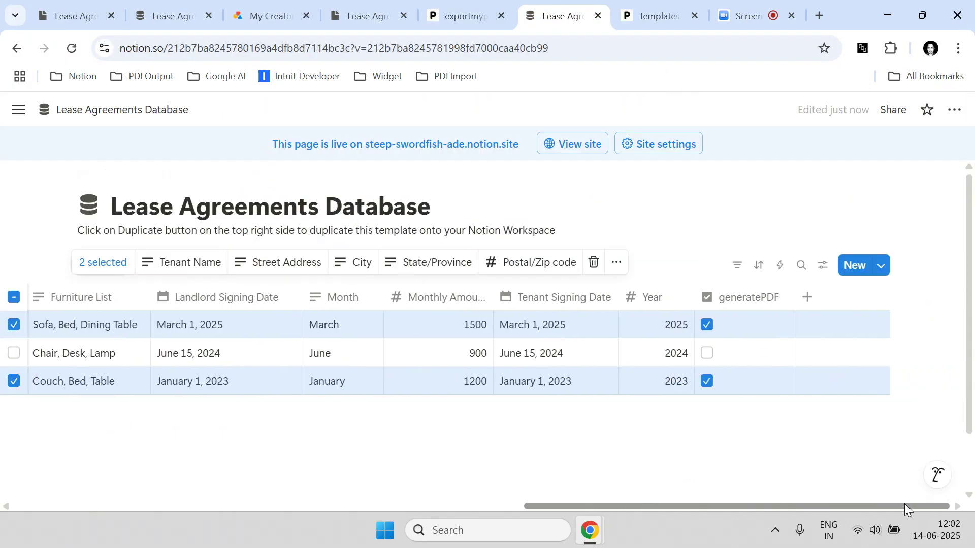
# Open the first tenant's saved PDF from the desktop, review it through the signature section and close it.
pyautogui.click(883, 9)
pyautogui.doubleClick(35, 109)
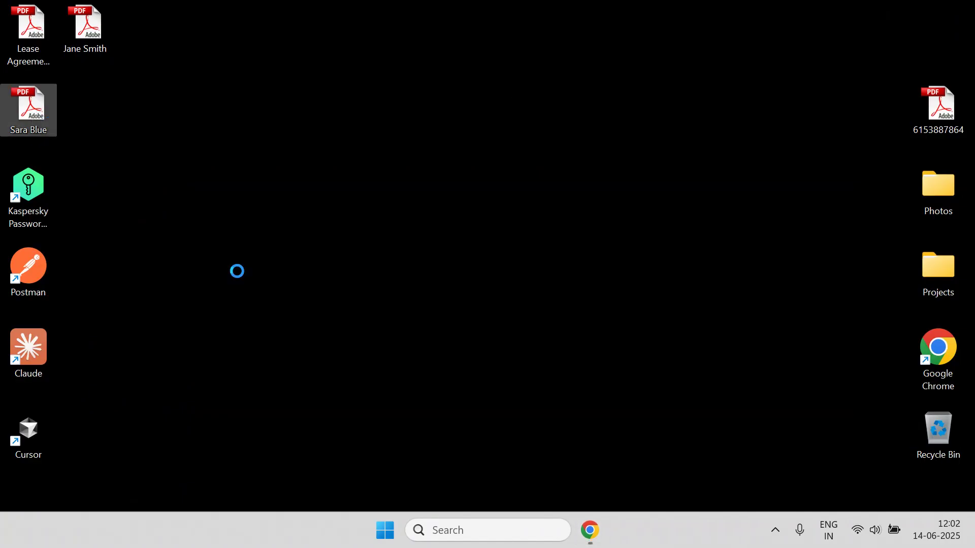
pyautogui.scroll(-15, 431, 350)
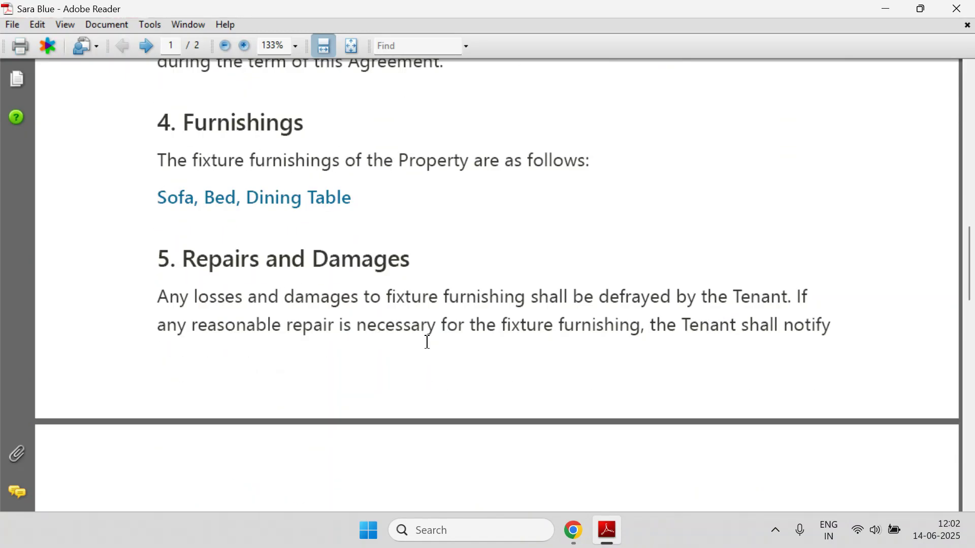
pyautogui.scroll(-4, 430, 350)
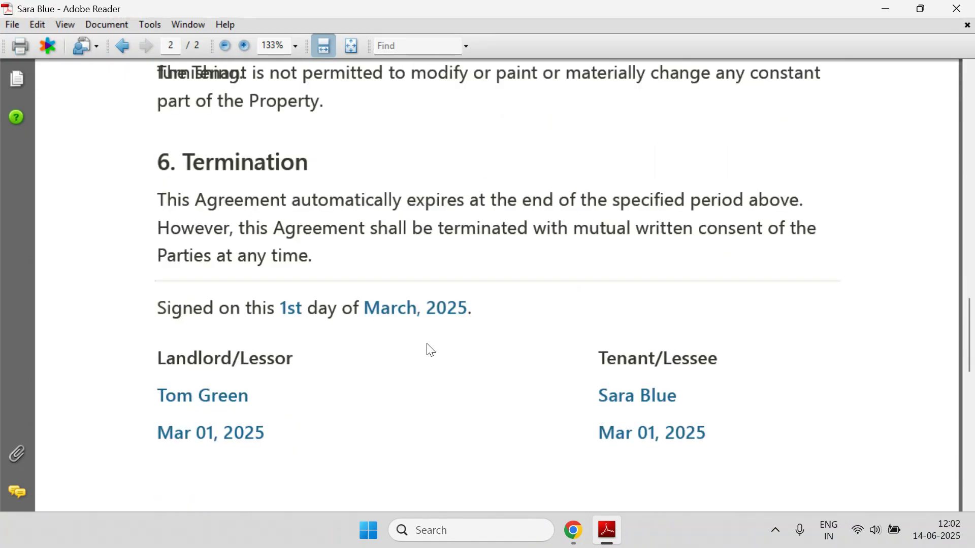
pyautogui.scroll(-3, 429, 348)
pyautogui.scroll(1, 429, 348)
pyautogui.click(956, 8)
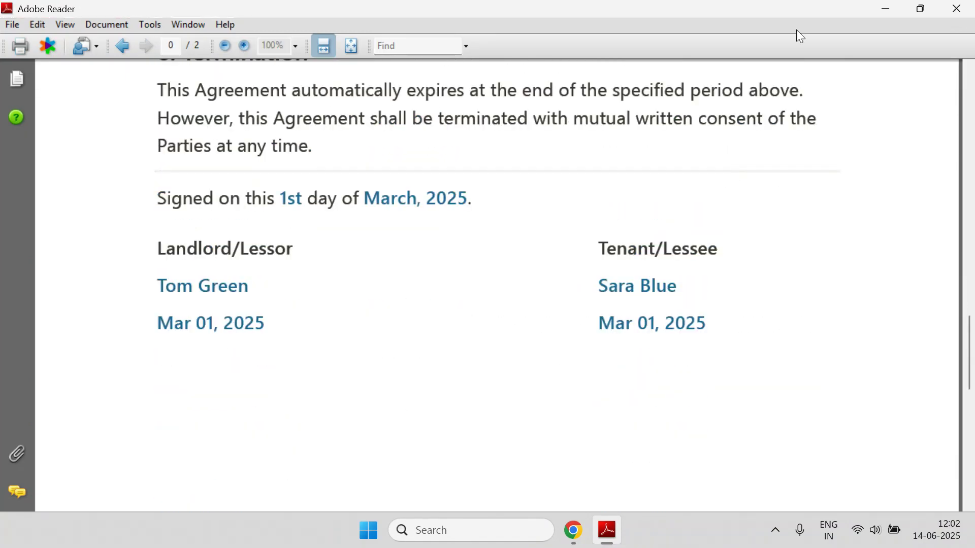
# Open the second tenant's saved PDF from the desktop, read it through the signature section and close it.
pyautogui.doubleClick(108, 36)
pyautogui.scroll(-5, 346, 195)
pyautogui.scroll(-10, 345, 196)
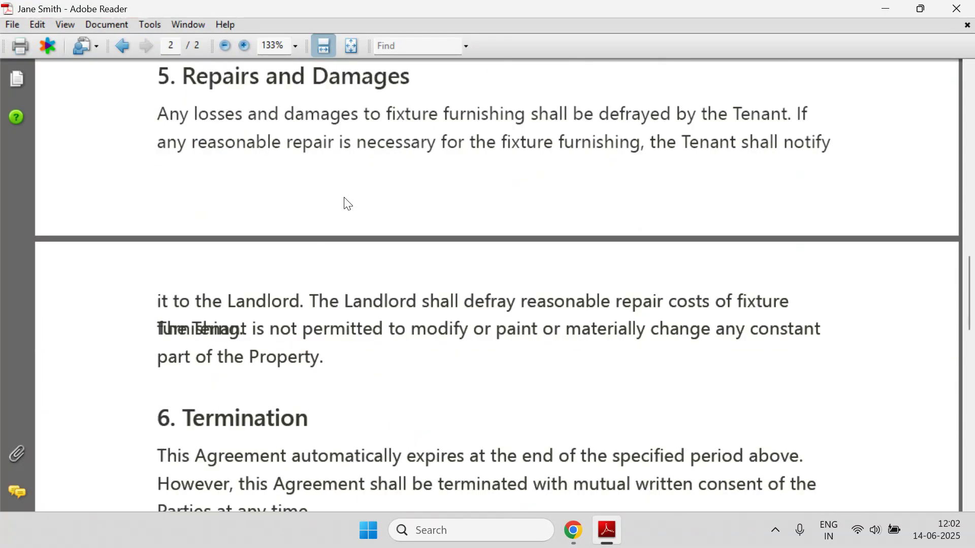
pyautogui.scroll(-5, 507, 442)
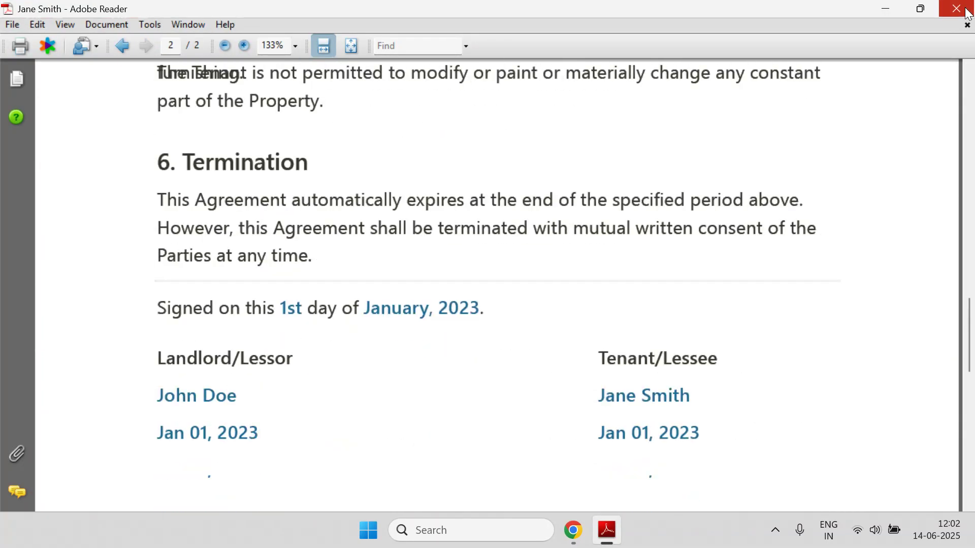
pyautogui.hotkey('alt', 'F4')
# Switch back to Chrome and look through the Lease Agreement Template page in Notion.
pyautogui.click(508, 452)
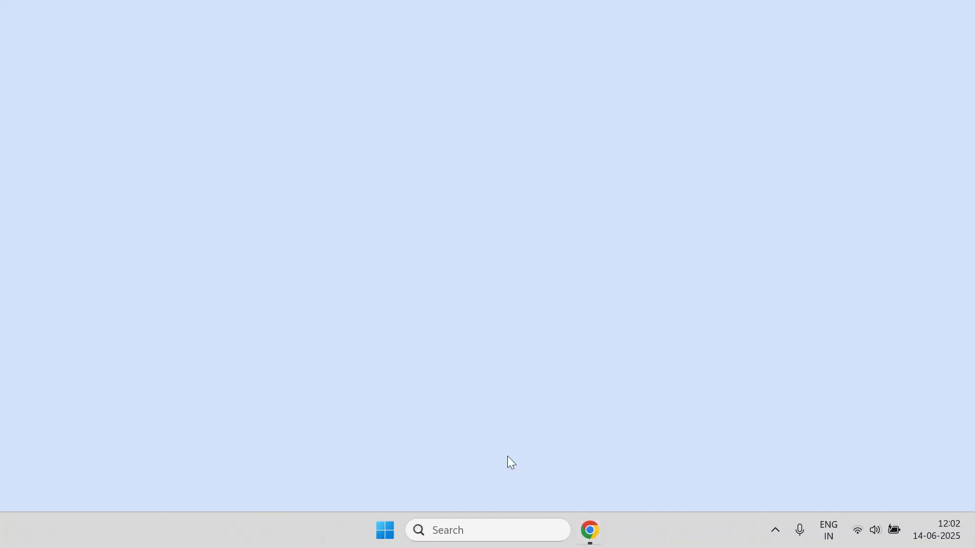
pyautogui.click(382, 10)
pyautogui.click(467, 269)
pyautogui.scroll(-15, 463, 266)
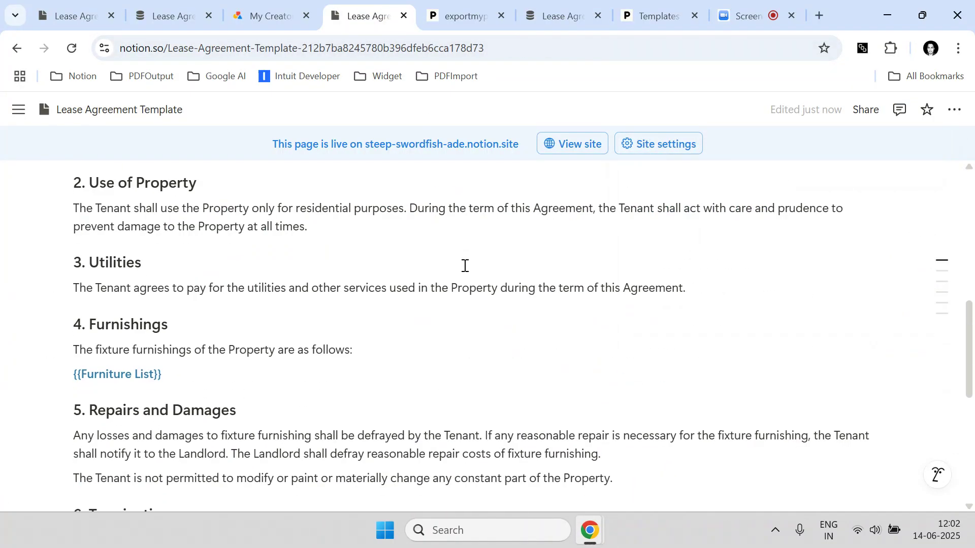
# Return to the start of the Lease Agreement Template page and look over ExportMyPDF's PDF creation form.
pyautogui.scroll(6, 464, 265)
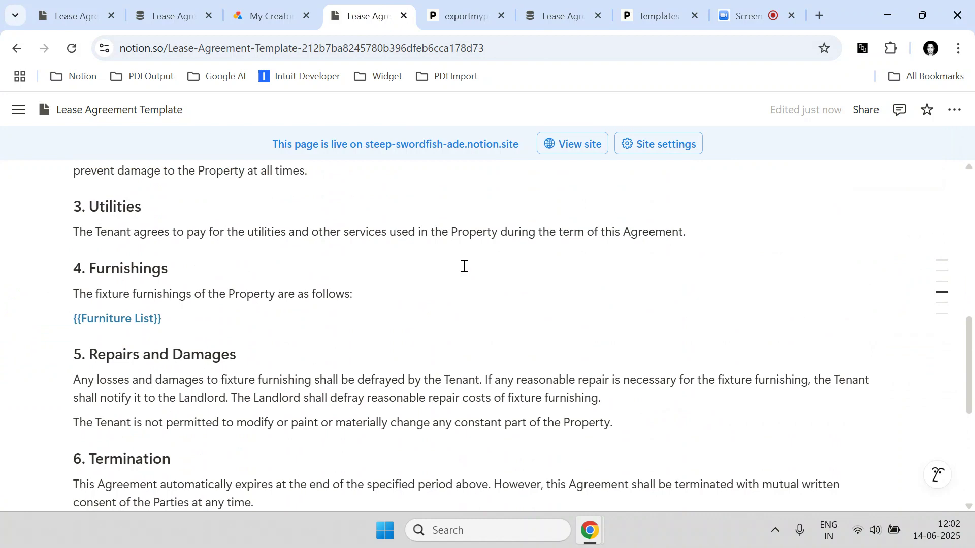
pyautogui.scroll(10, 464, 266)
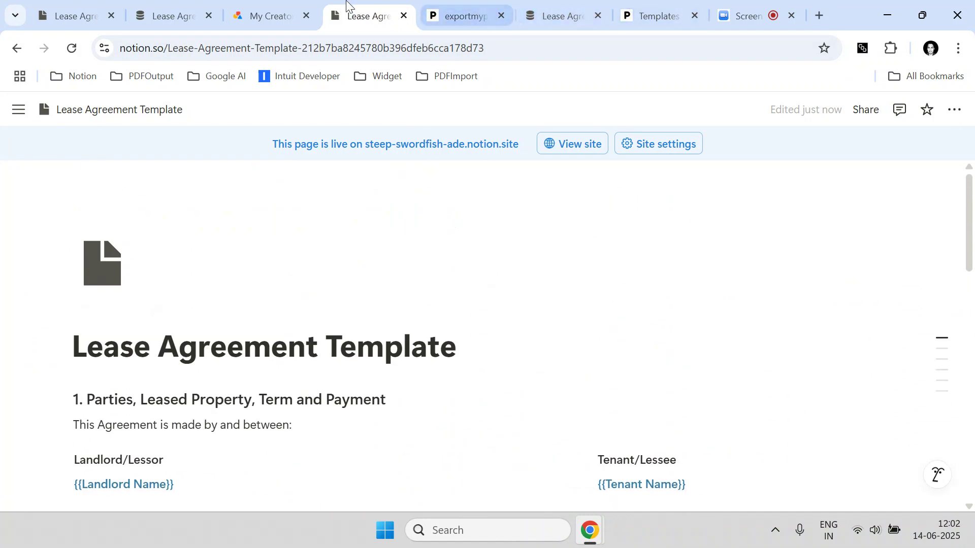
pyautogui.click(483, 7)
pyautogui.scroll(2, 440, 333)
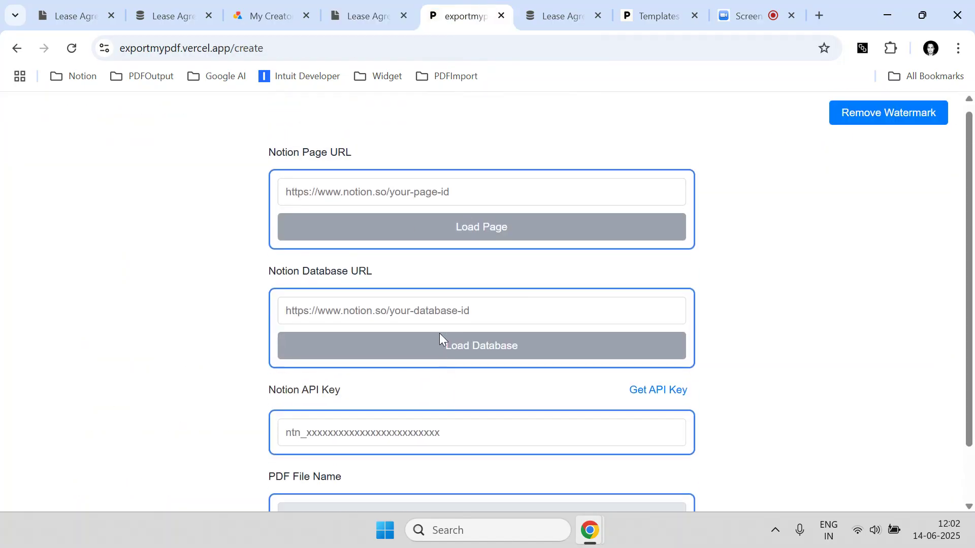
pyautogui.scroll(-2, 578, 292)
pyautogui.scroll(2, 553, 287)
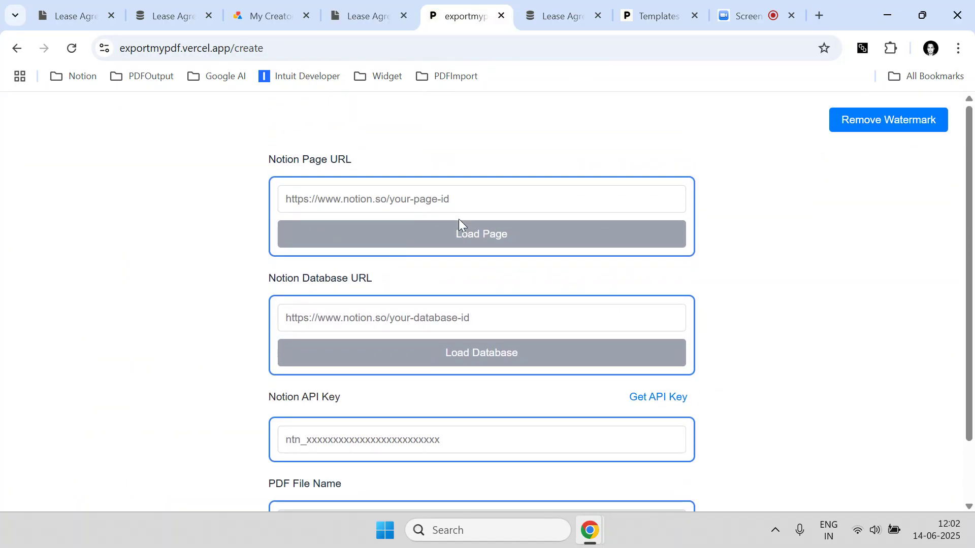
# Deselect the two selected rows in the Lease Agreements Database.
pyautogui.click(552, 8)
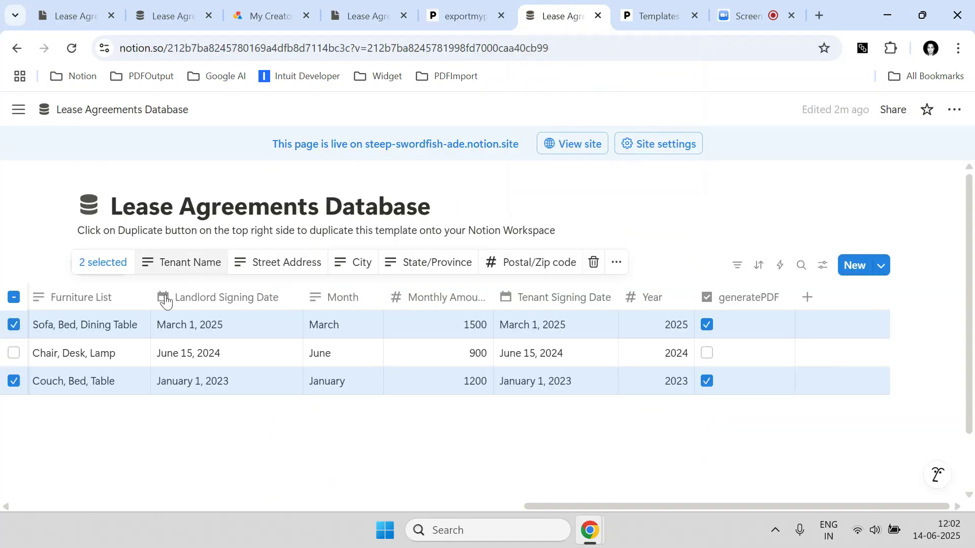
pyautogui.click(15, 325)
pyautogui.click(14, 381)
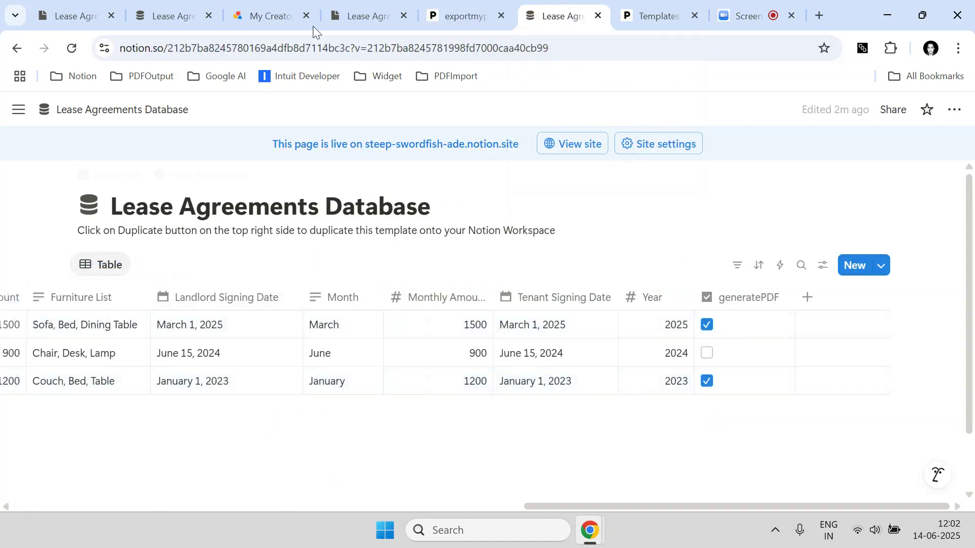
# Look through the Lease Agreement Template page again and view the first columns of the Lease Agreements Database.
pyautogui.click(363, 16)
pyautogui.scroll(-10, 274, 345)
pyautogui.scroll(10, 272, 344)
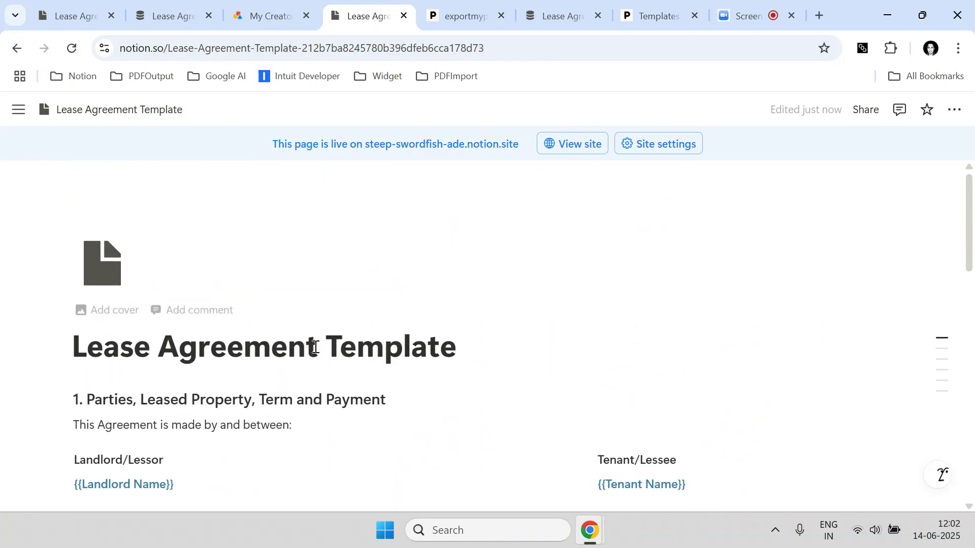
pyautogui.click(558, 16)
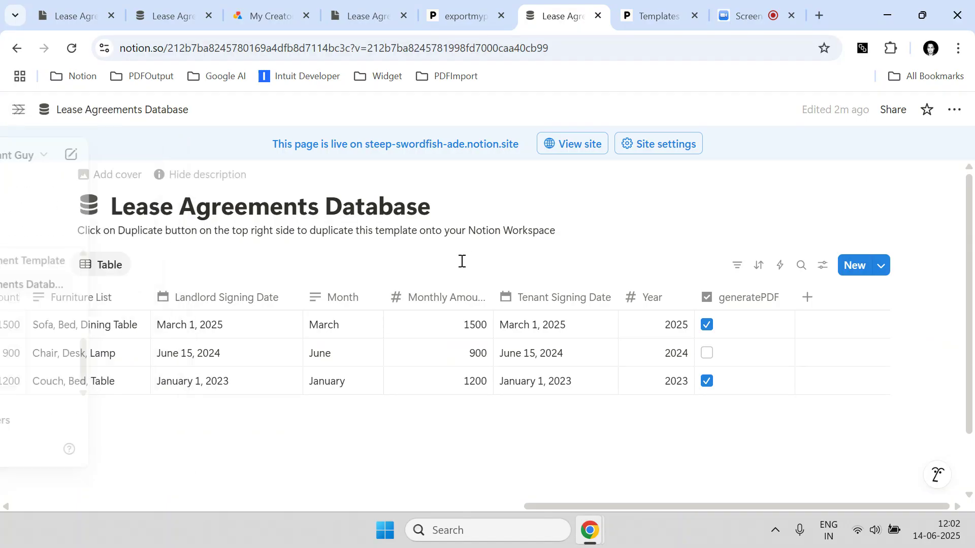
pyautogui.moveTo(671, 502); pyautogui.dragTo(152, 508)
# Review the Notion page URL, database URL, API key and PDF file name fields on ExportMyPDF's creation form.
pyautogui.click(471, 15)
pyautogui.click(501, 319)
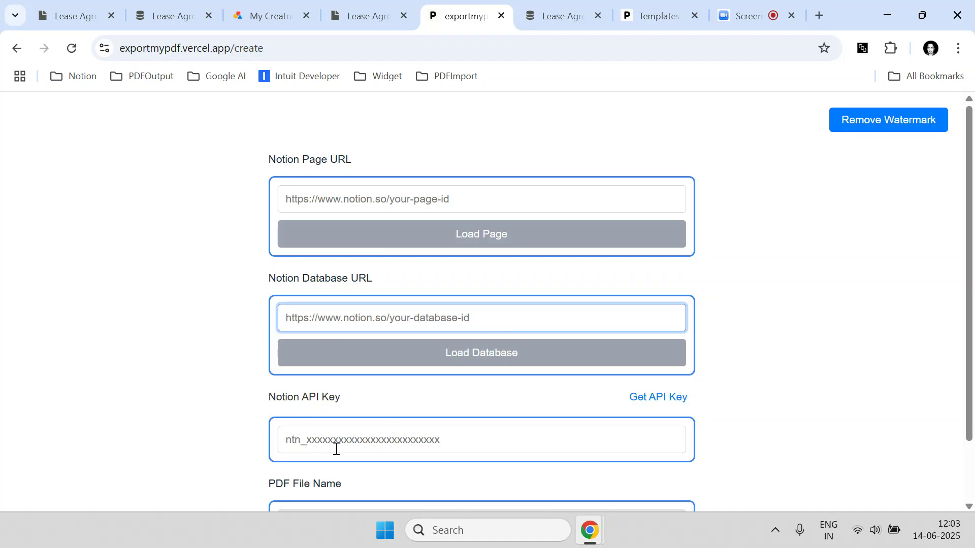
pyautogui.scroll(-2, 431, 462)
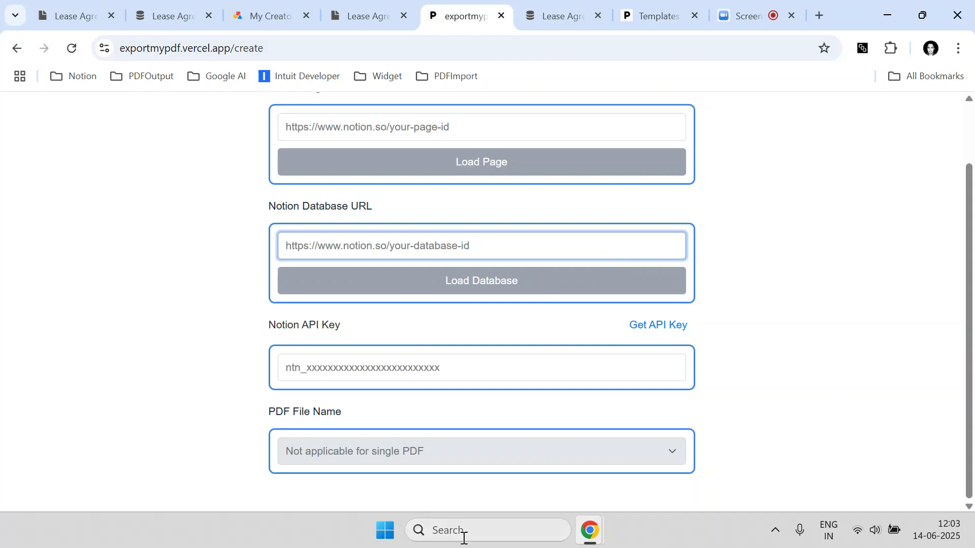
pyautogui.scroll(2, 428, 293)
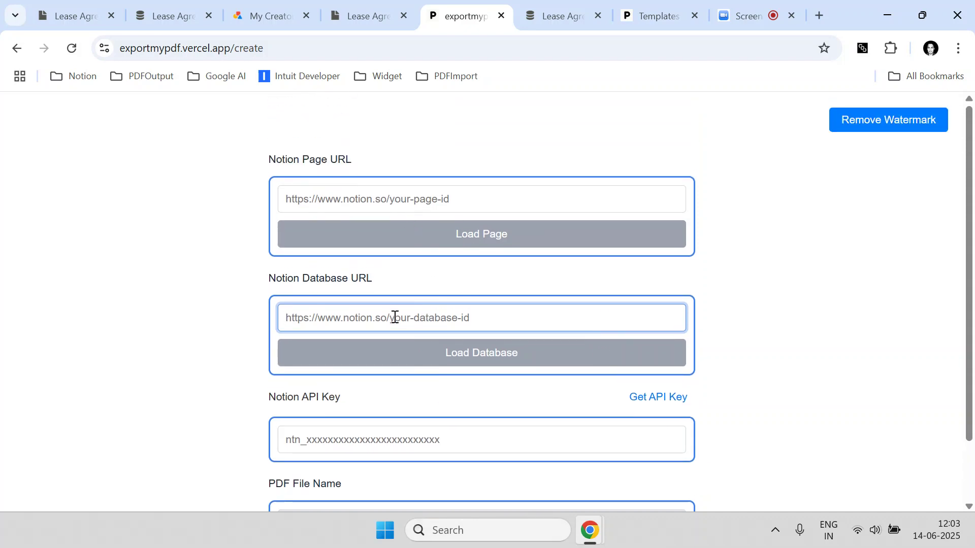
pyautogui.scroll(-2, 394, 319)
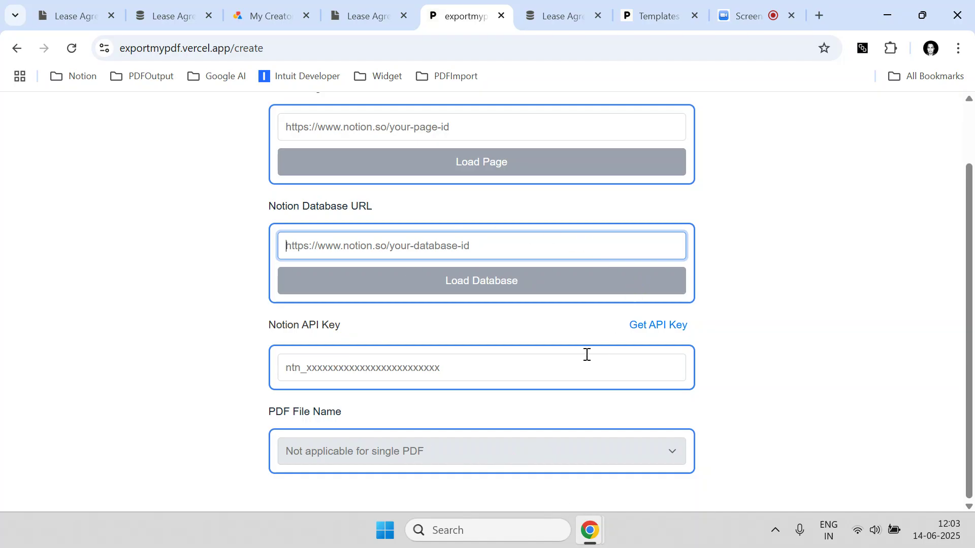
pyautogui.scroll(2, 586, 355)
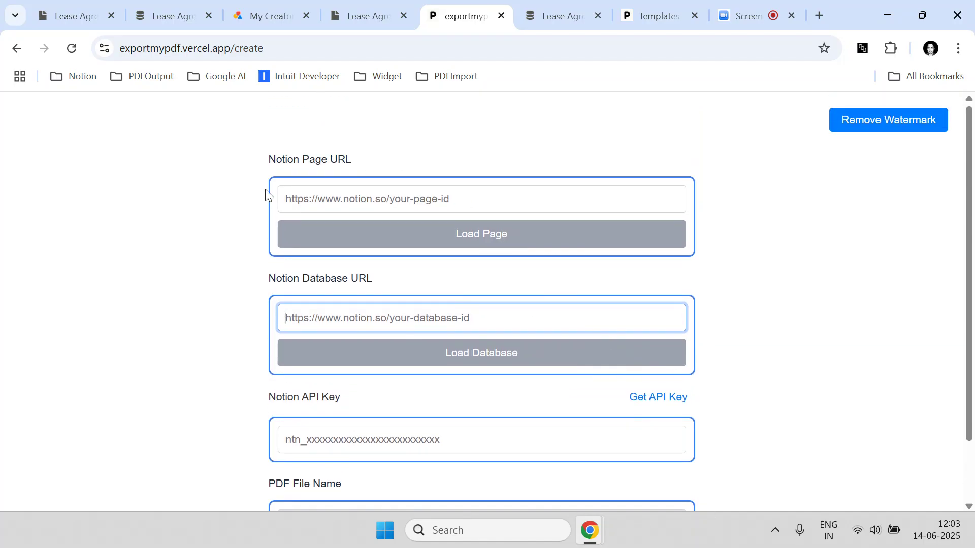
pyautogui.scroll(-2, 450, 226)
pyautogui.scroll(2, 448, 231)
# Go to the exportmypdf.vercel.app home page, open its Contact page and look through the contact form.
pyautogui.doubleClick(257, 48)
pyautogui.press('BackSpace')
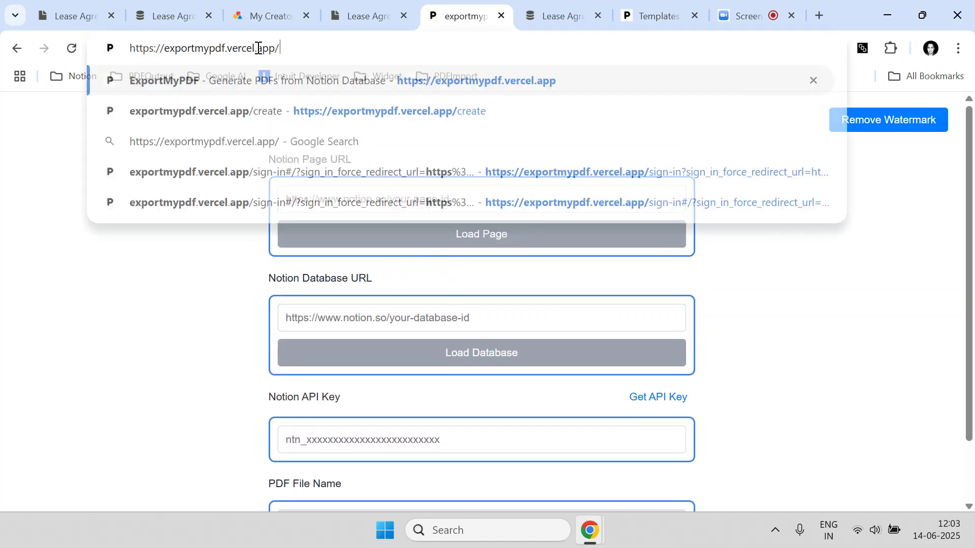
pyautogui.press('Return')
pyautogui.scroll(-10, 449, 275)
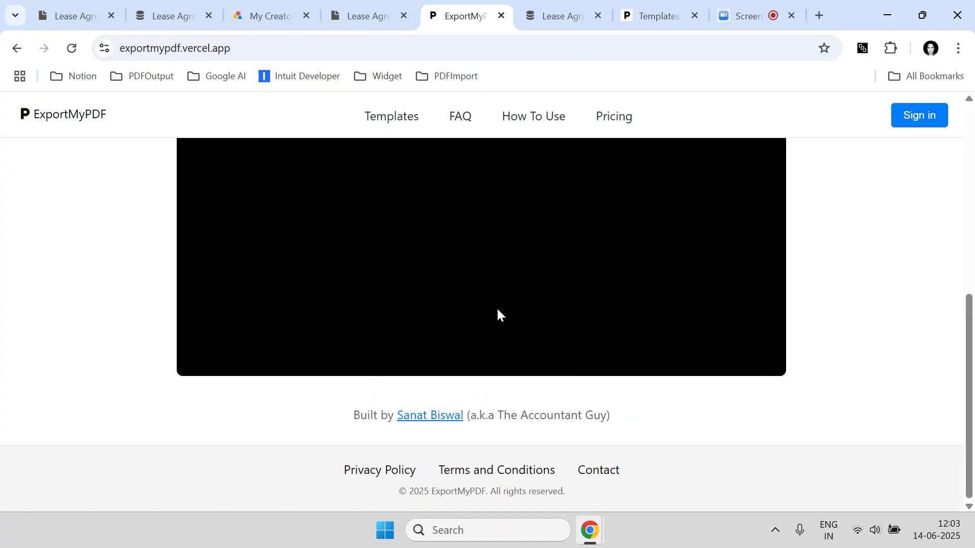
pyautogui.click(598, 471)
pyautogui.scroll(-4, 326, 283)
pyautogui.scroll(5, 333, 401)
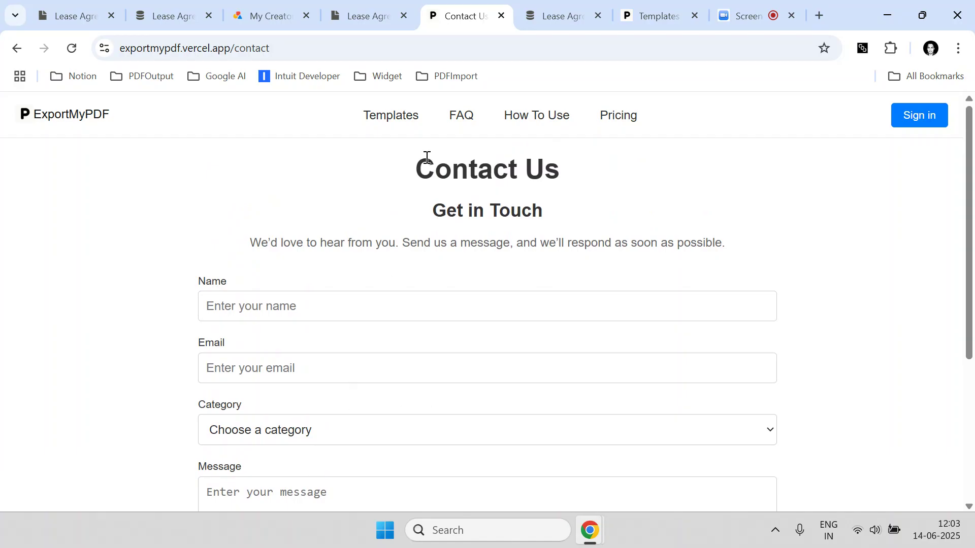
# Open ExportMyPDF's Templates page, browse the list of available templates and close it without choosing another one.
pyautogui.click(394, 120)
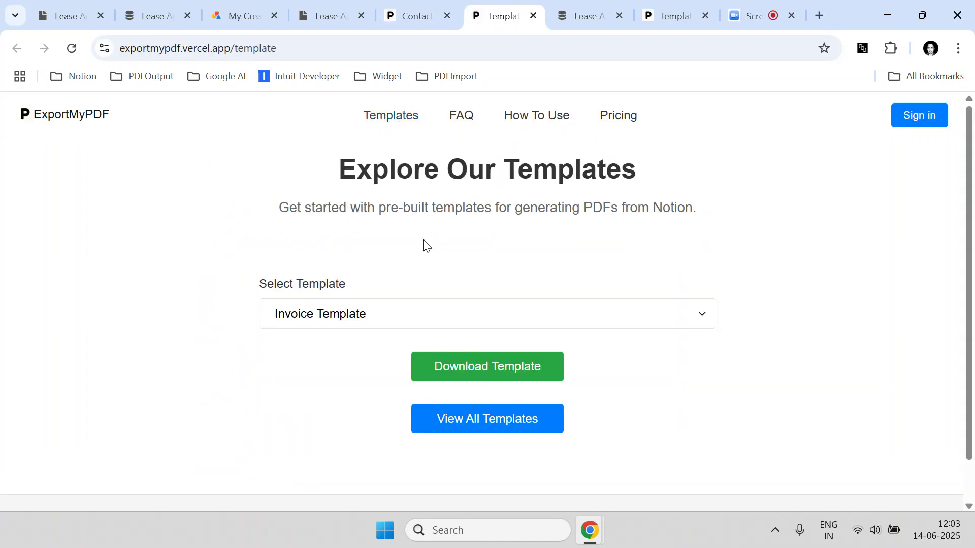
pyautogui.click(336, 312)
pyautogui.scroll(-8, 354, 358)
pyautogui.scroll(4, 363, 350)
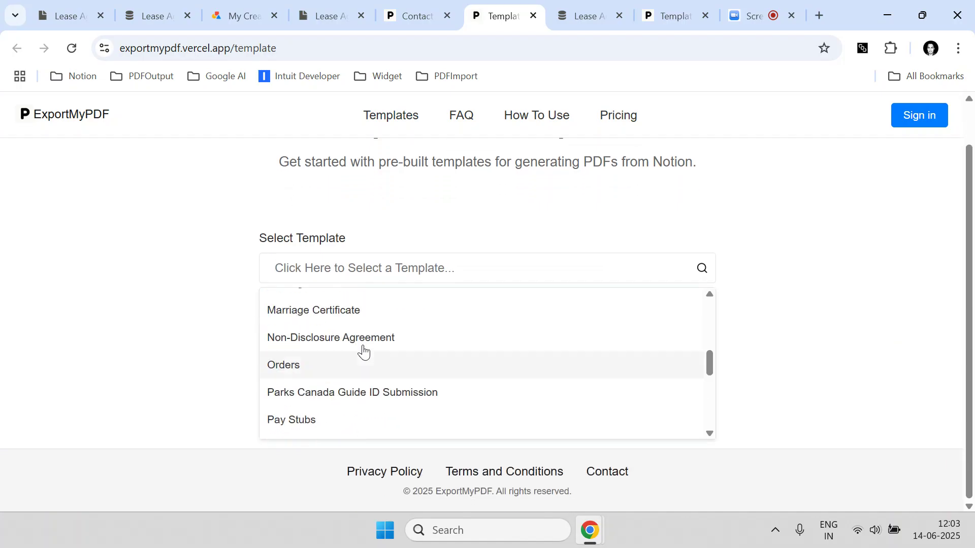
pyautogui.scroll(5, 364, 353)
pyautogui.click(412, 273)
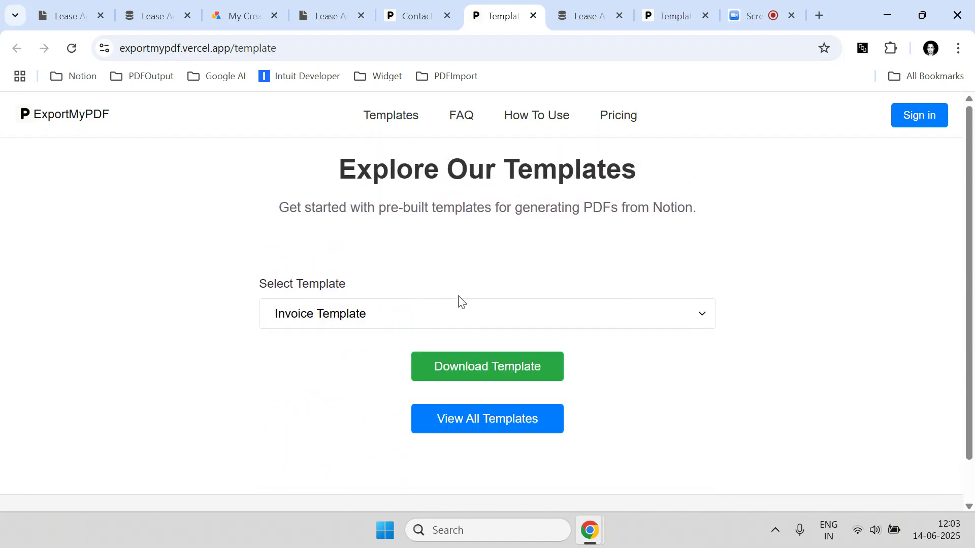